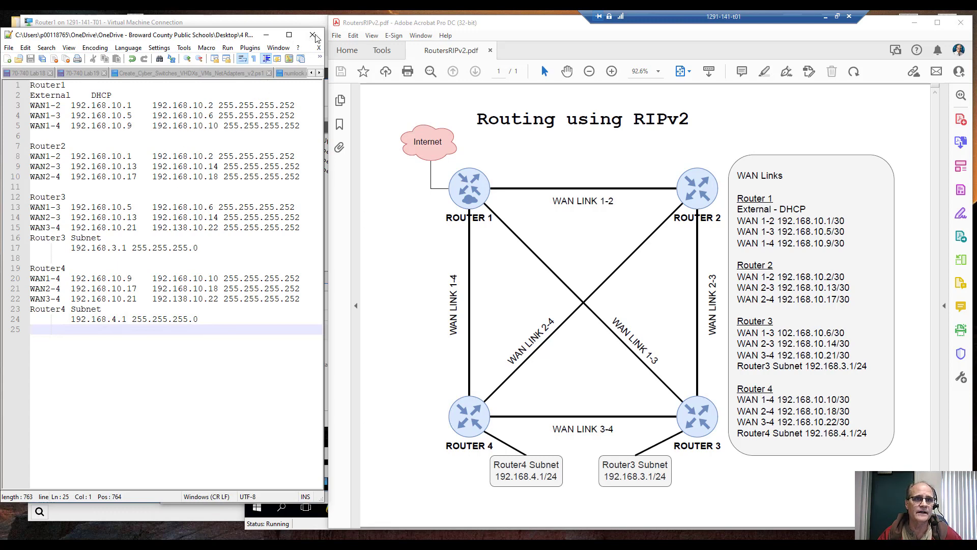
- Close the router address notes and refresh Router1's RIP interface statistics and IPv4 tables
click(313, 35)
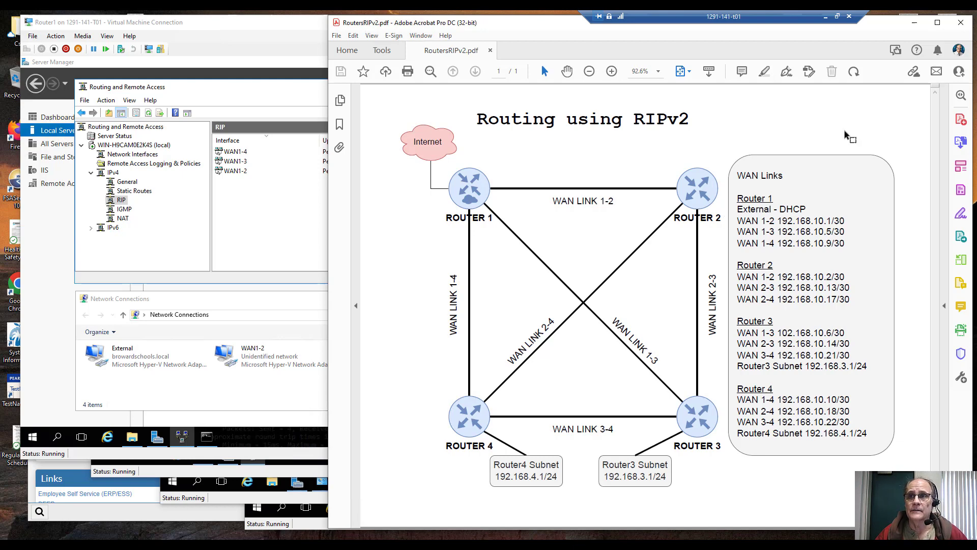
click(914, 23)
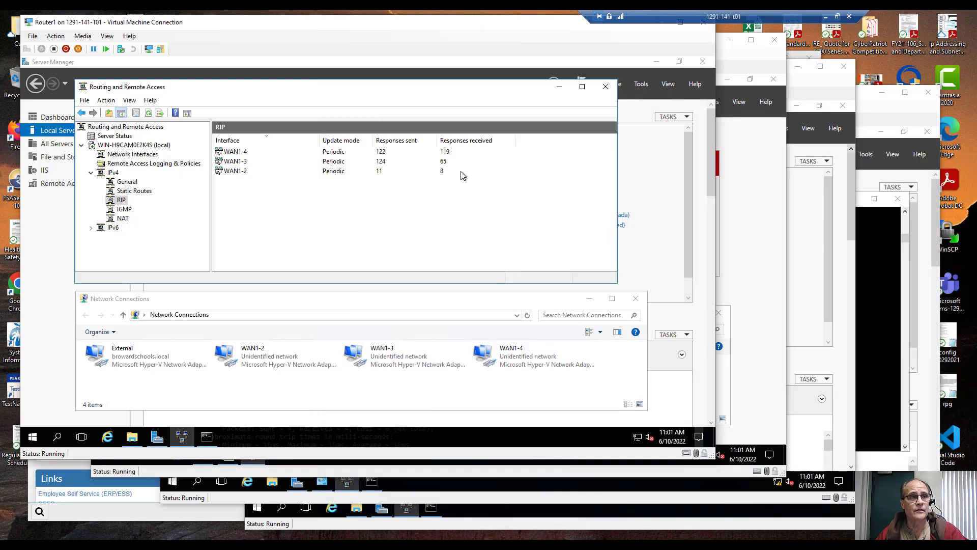
click(147, 113)
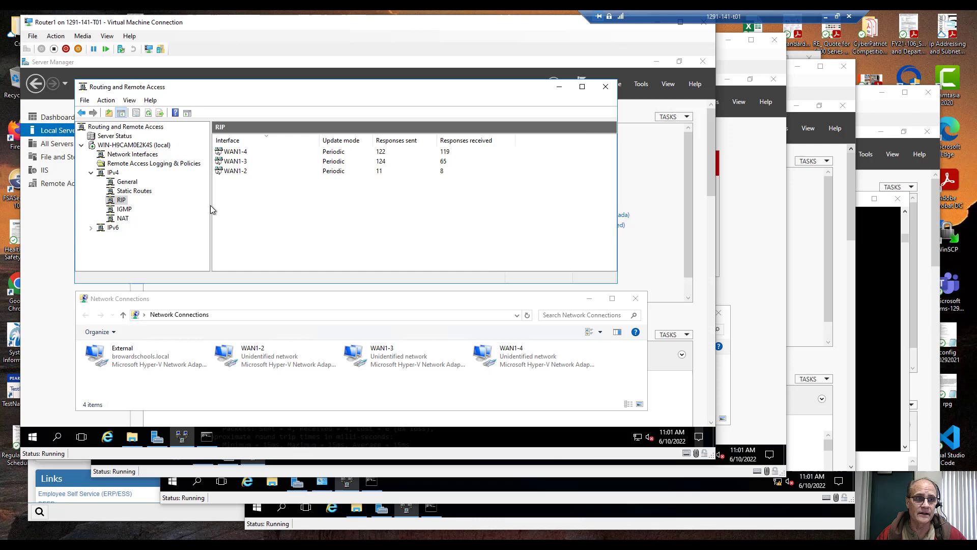
click(129, 182)
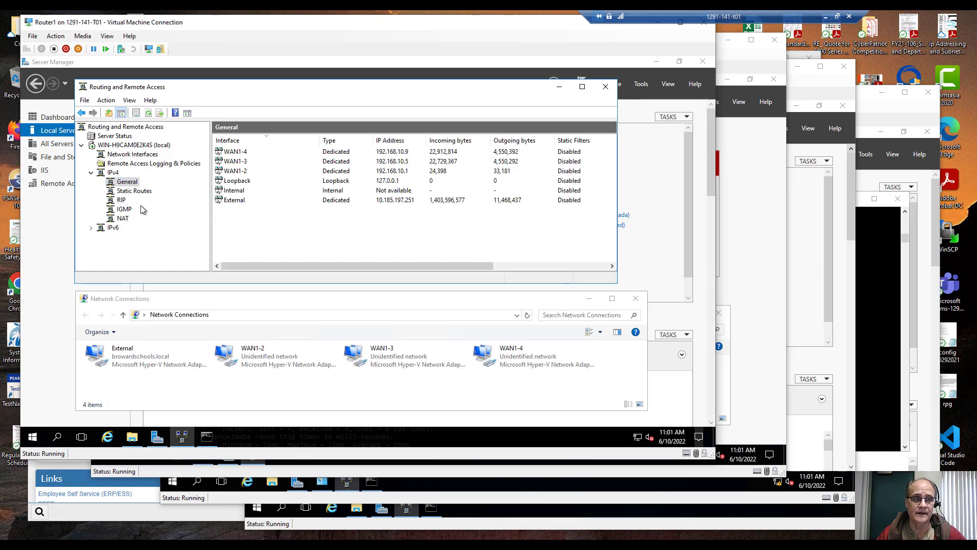
click(121, 200)
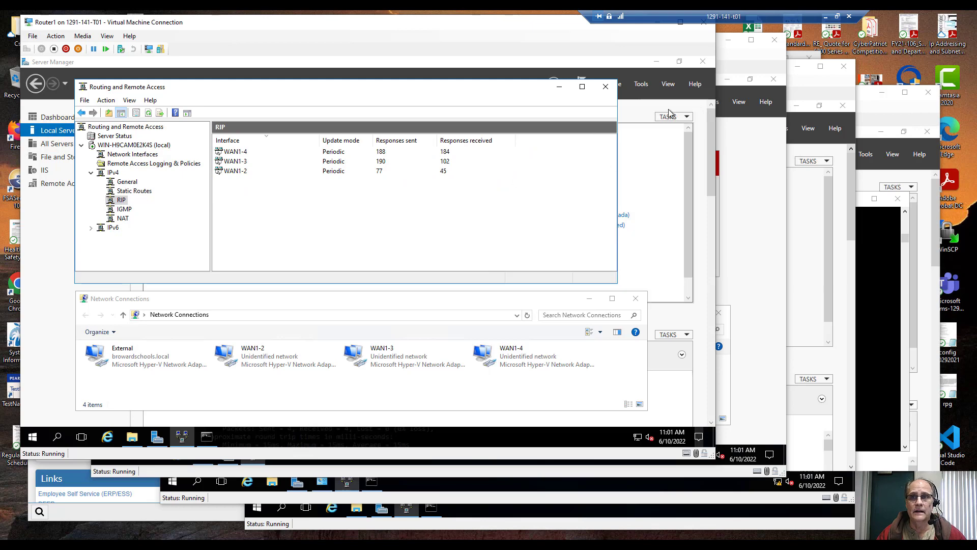
- Check the RIP interfaces on Routers 2, 3 and 4, ending at Router4's command prompt
click(761, 51)
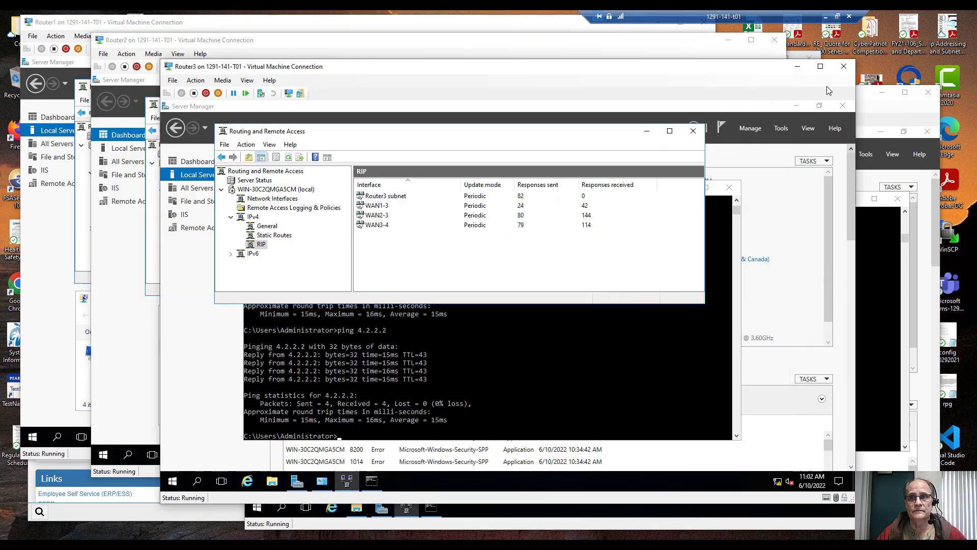
click(828, 91)
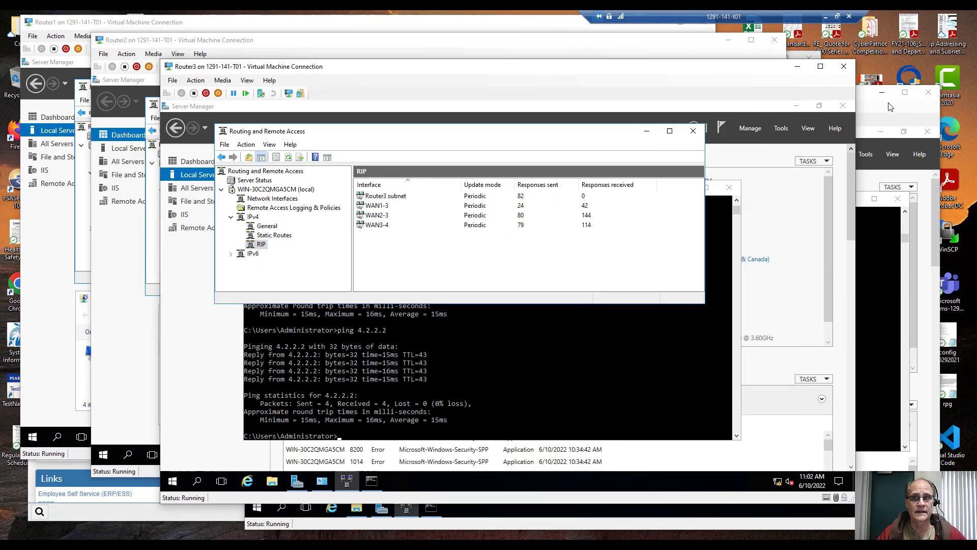
click(899, 115)
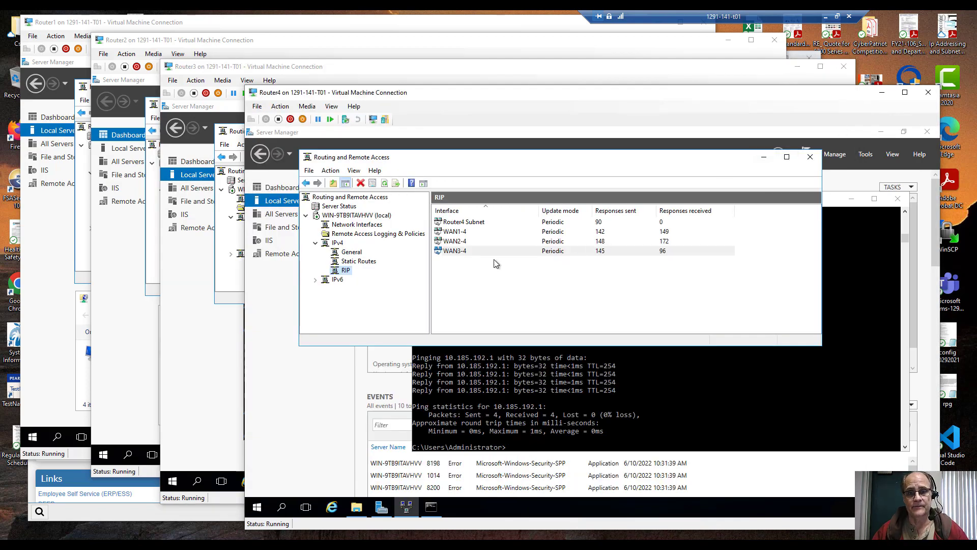
click(673, 385)
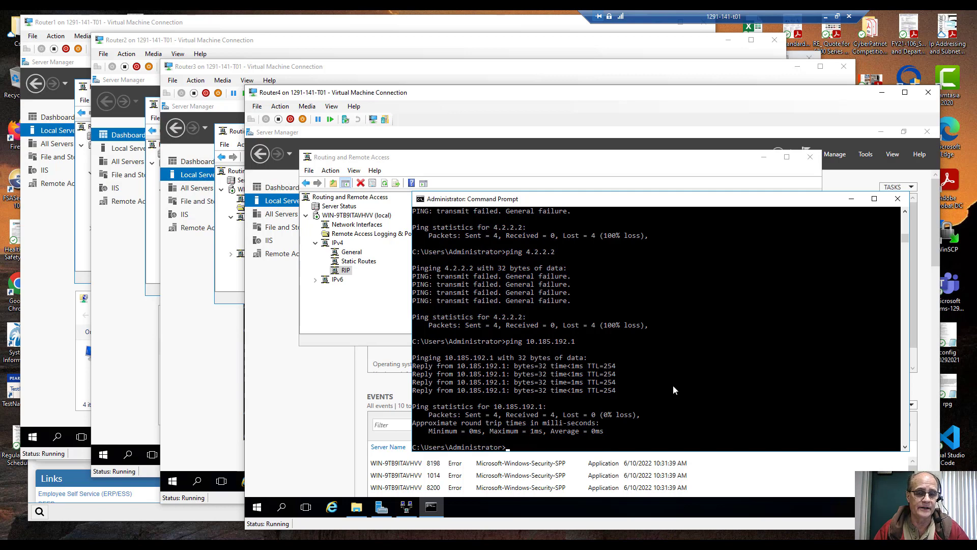
- Rerun the ping to 10.185.192.1 and display Router4's IP routing table, which lacks a default route
key(Up)
key(Return)
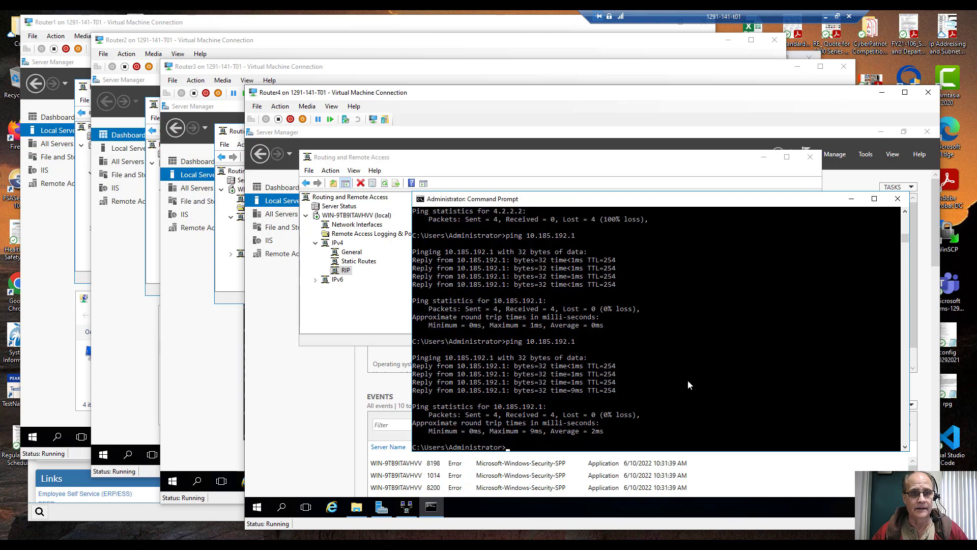
right_click(368, 261)
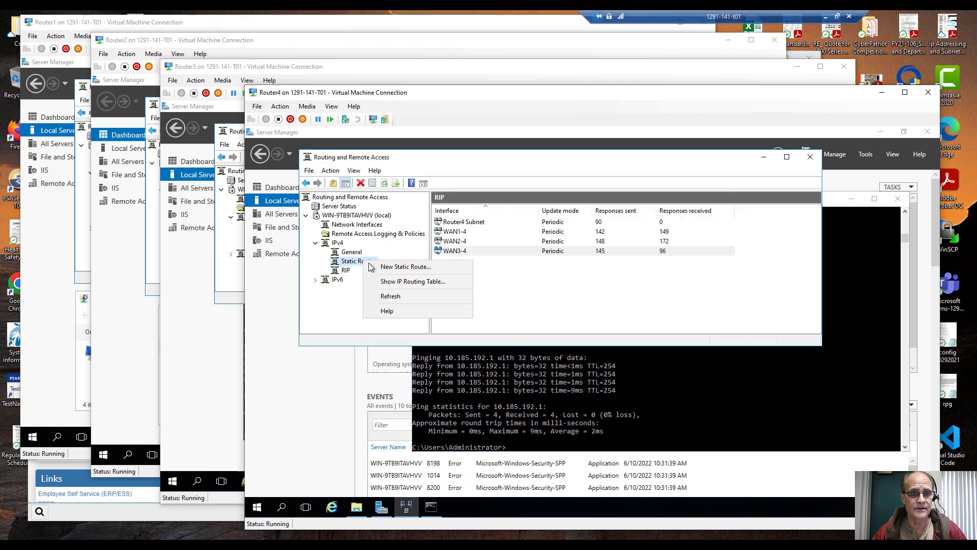
click(377, 281)
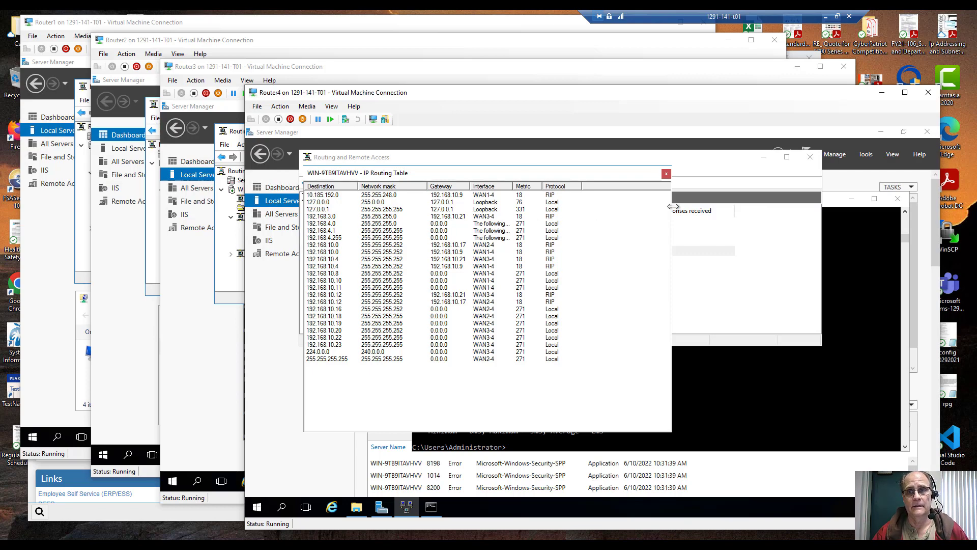
- Close the routing table and ping 4.2.2.2 from Router4, which fails with 100% loss
click(667, 174)
click(658, 389)
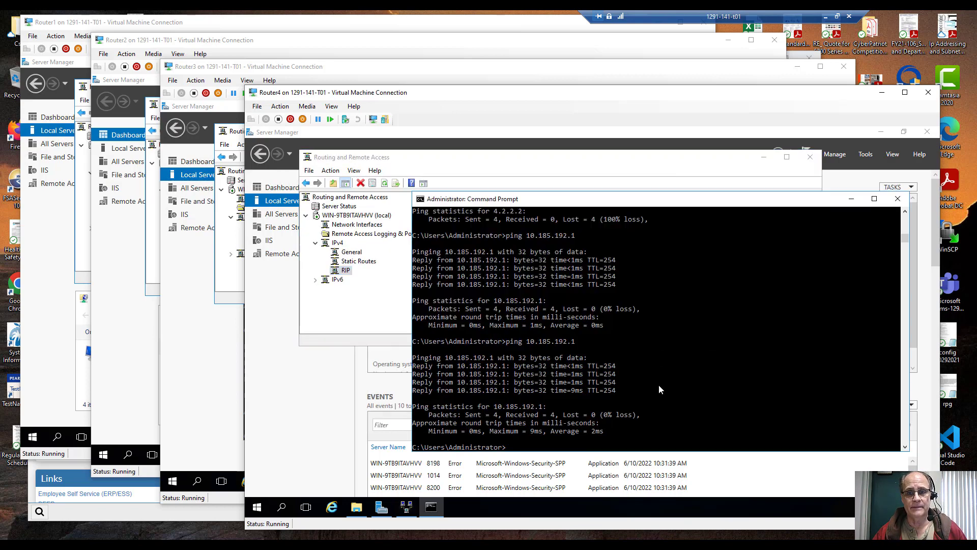
text(pin)
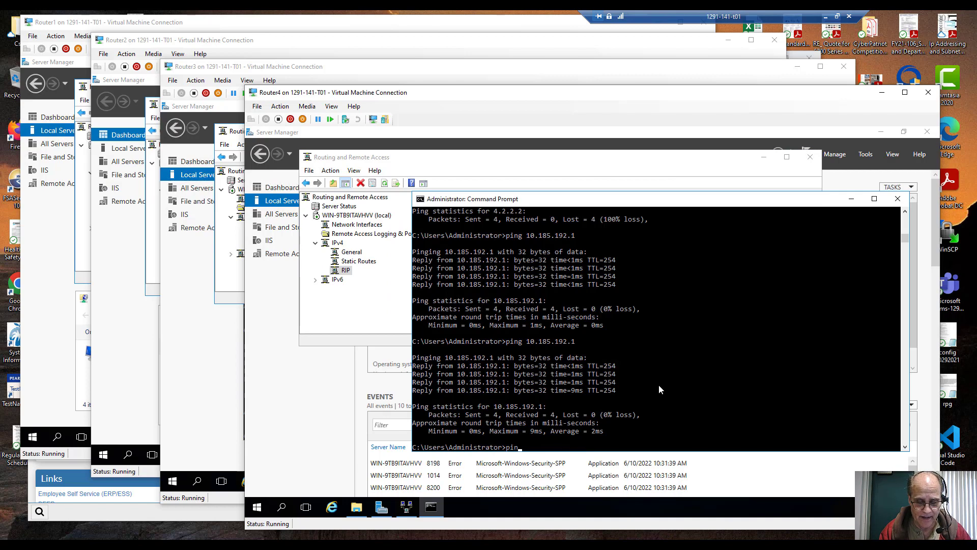
text(g 4.2.2.2)
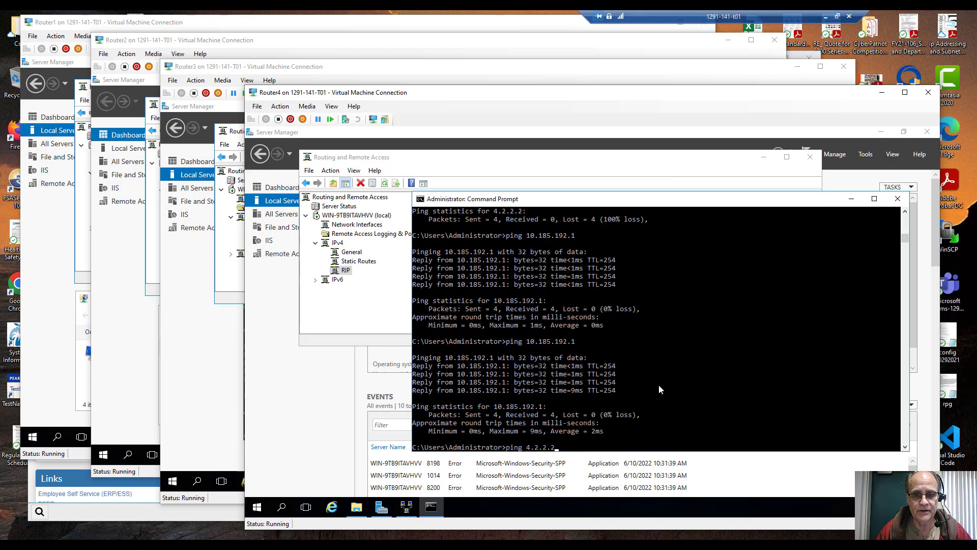
key(Return)
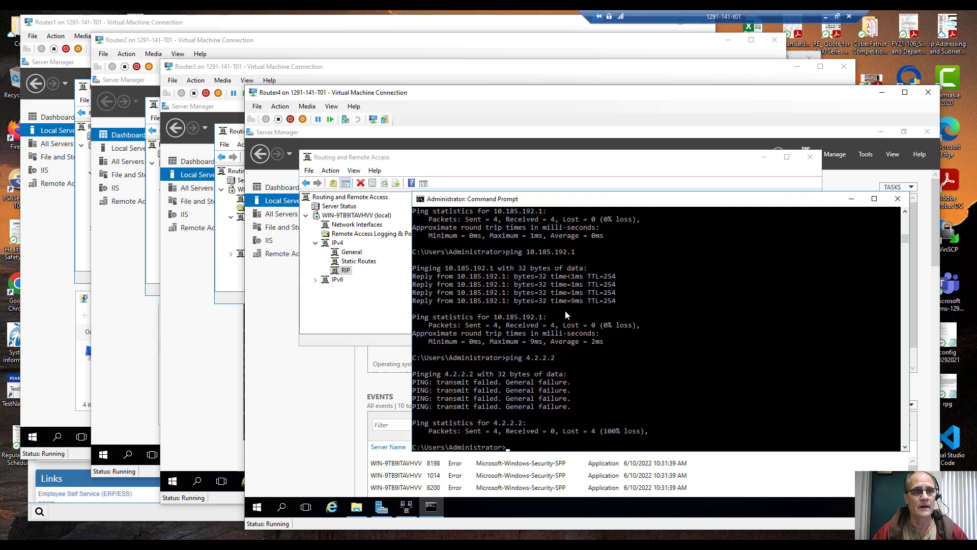
- On Router1, include default routes in sent RIP announcements on WAN1-2 and WAN1-3
click(331, 29)
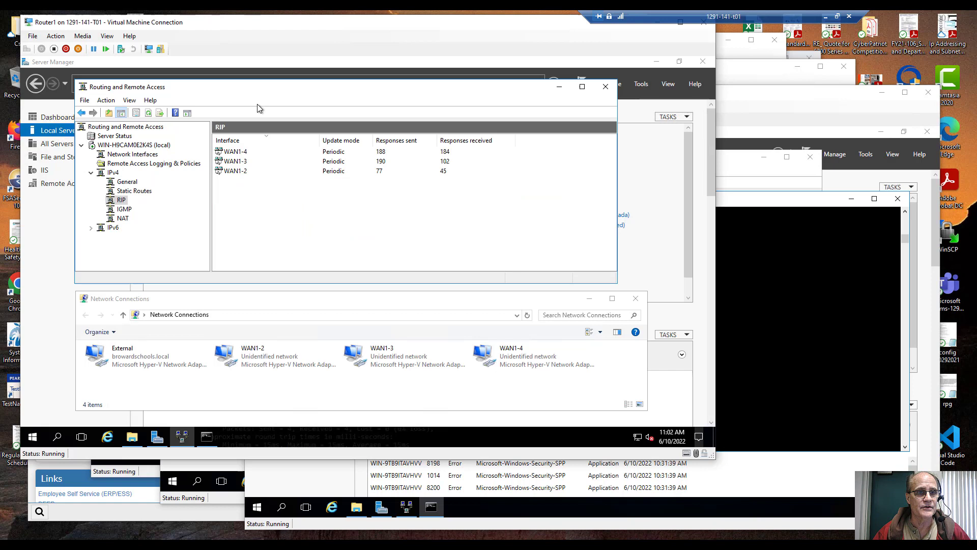
double_click(253, 171)
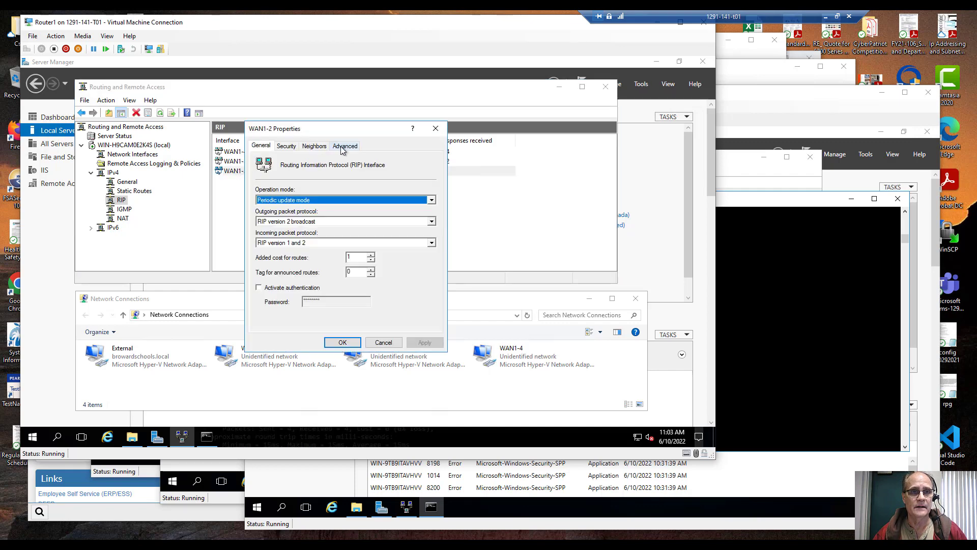
click(344, 146)
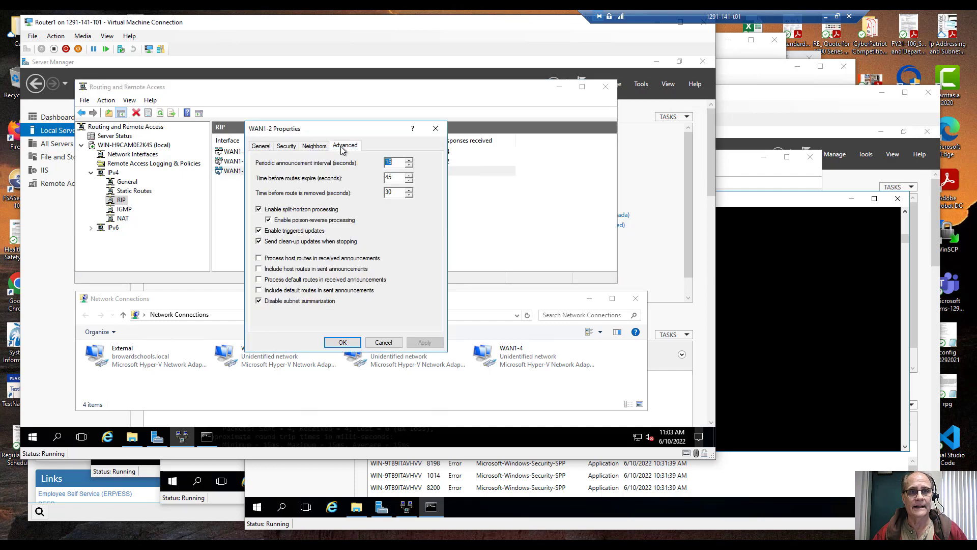
click(288, 293)
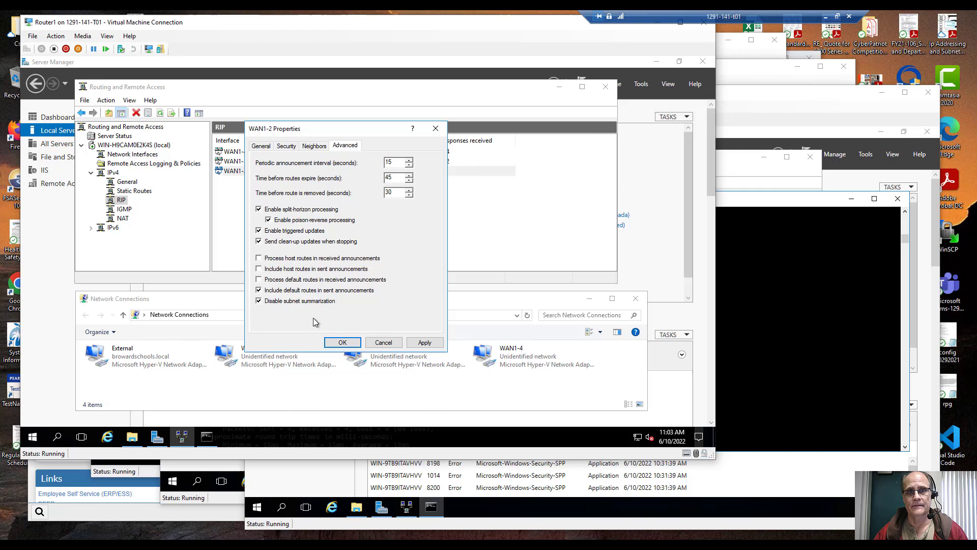
click(343, 342)
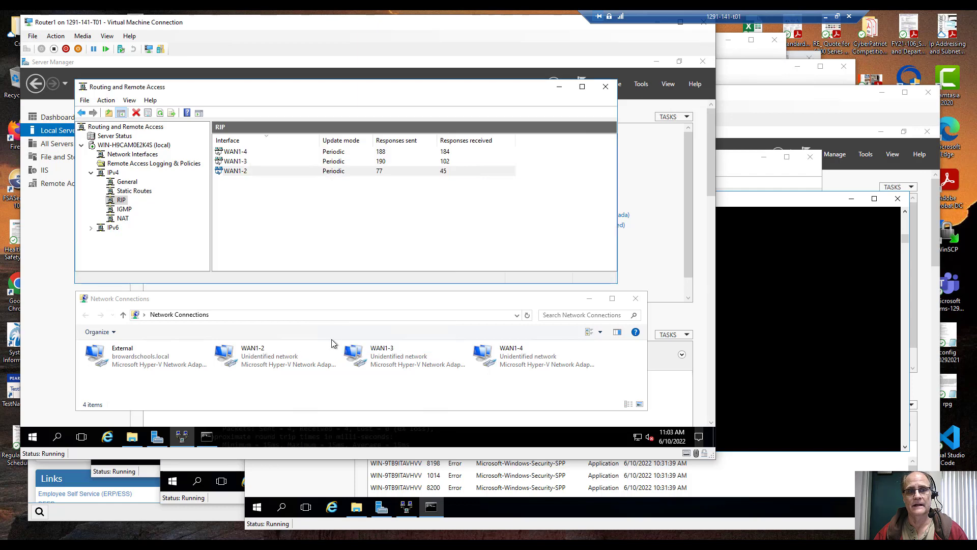
double_click(334, 162)
click(345, 145)
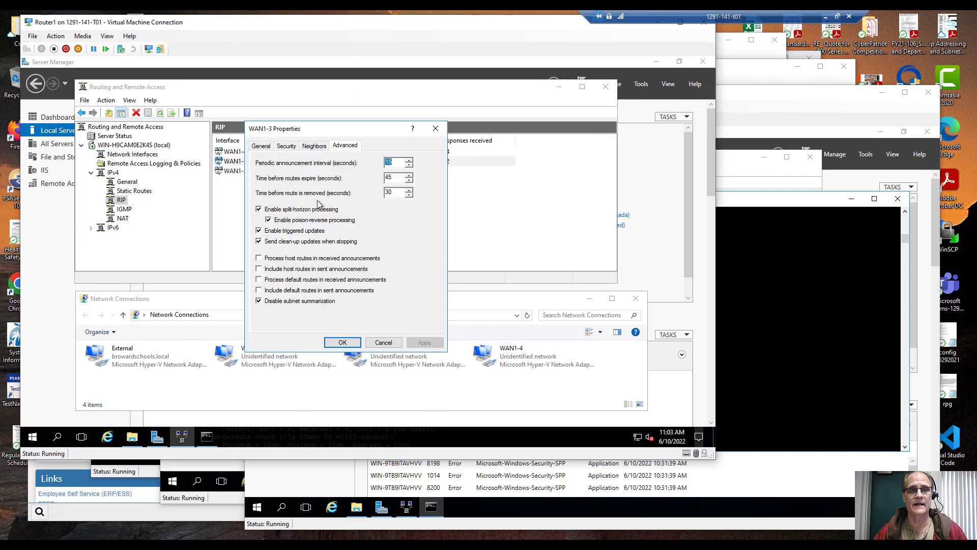
click(319, 291)
click(343, 342)
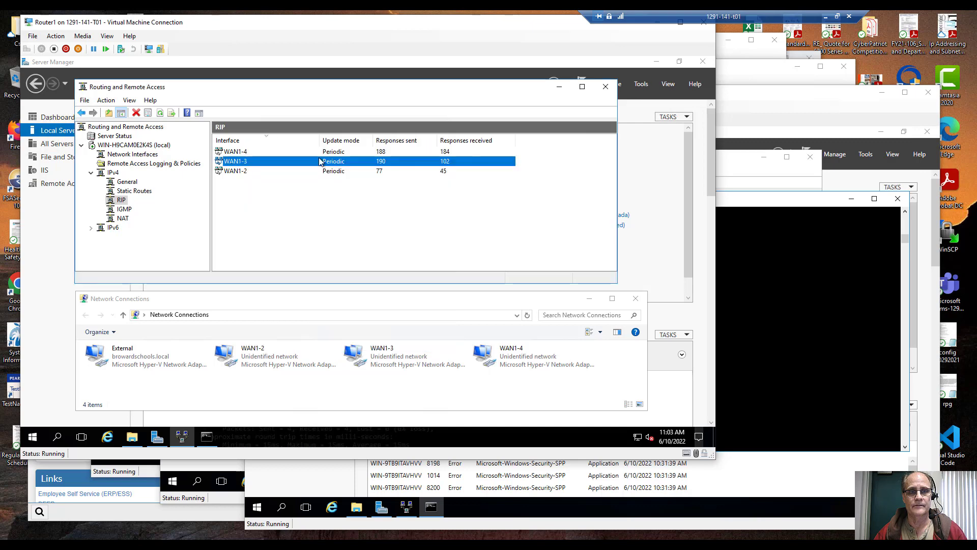
- Enable 'Include default routes in sent announcements' on Router1's WAN1-4 RIP interface too
double_click(326, 152)
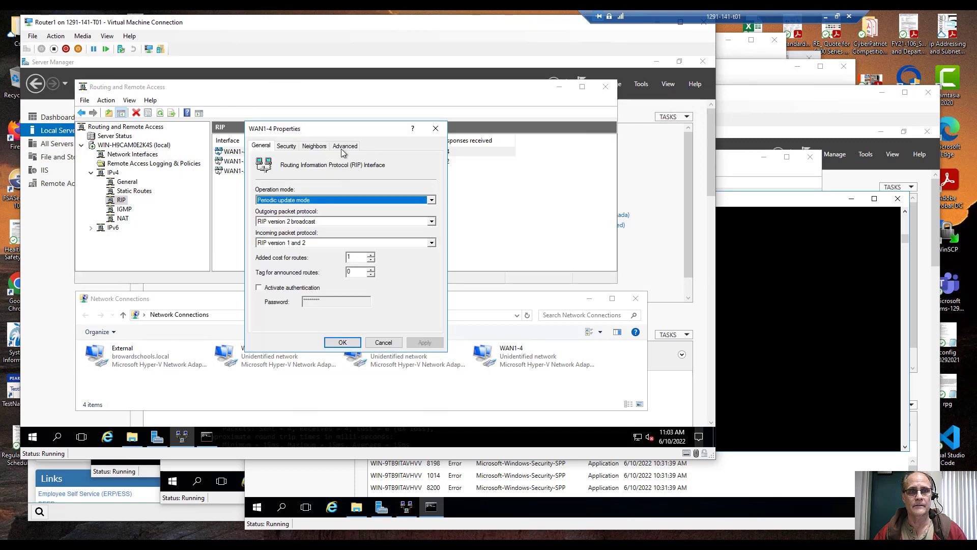
click(345, 145)
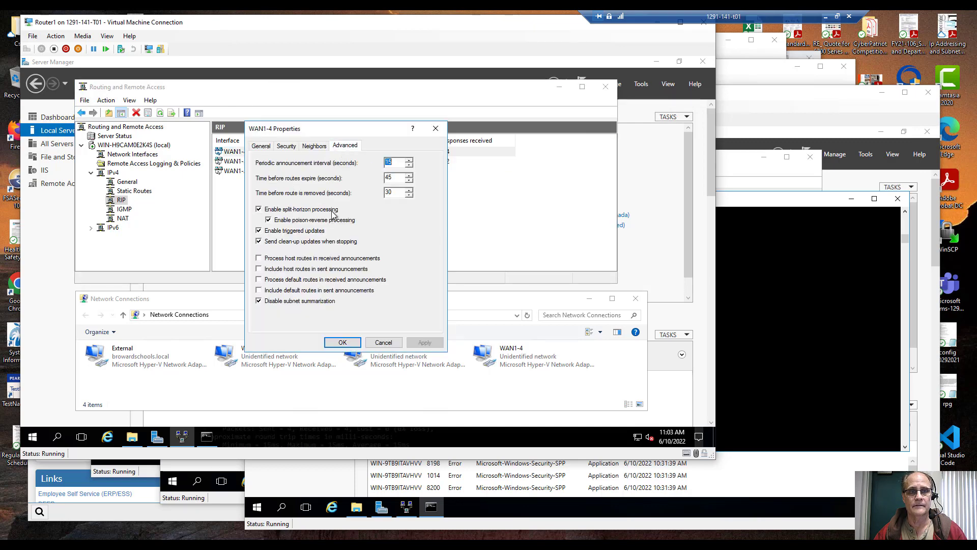
click(325, 290)
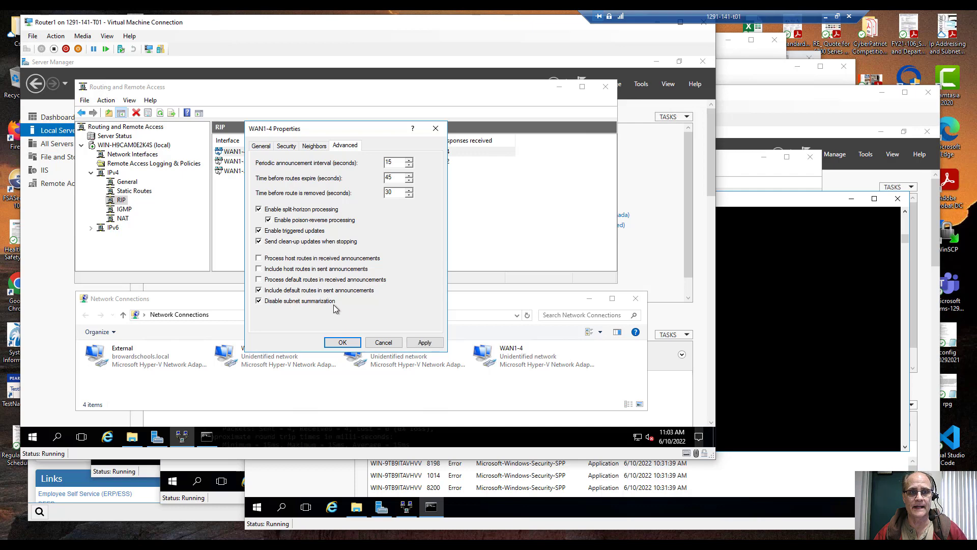
click(342, 342)
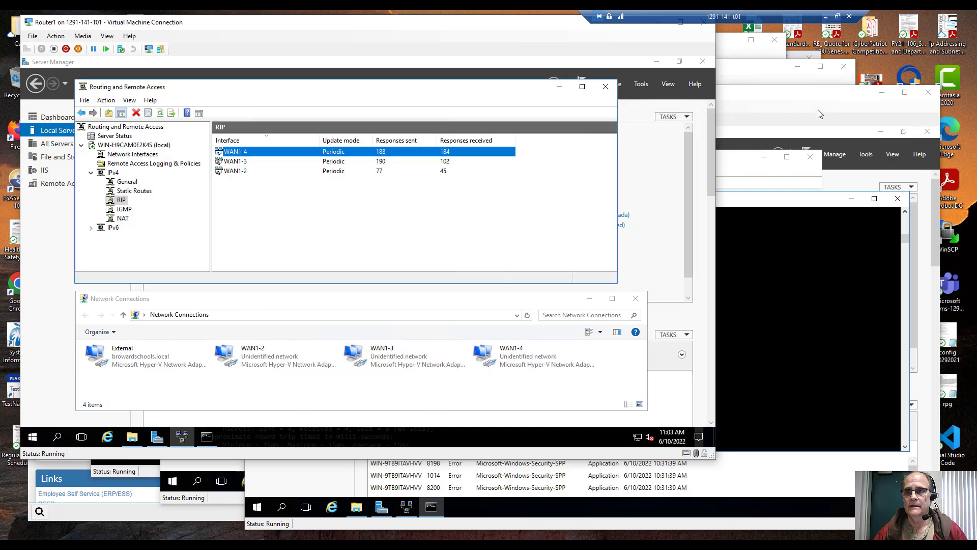
click(814, 99)
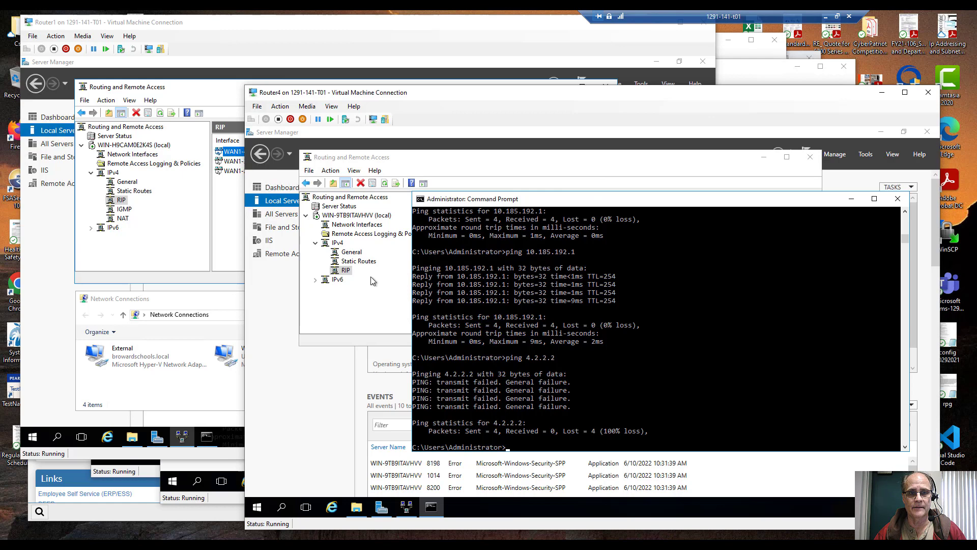
right_click(351, 263)
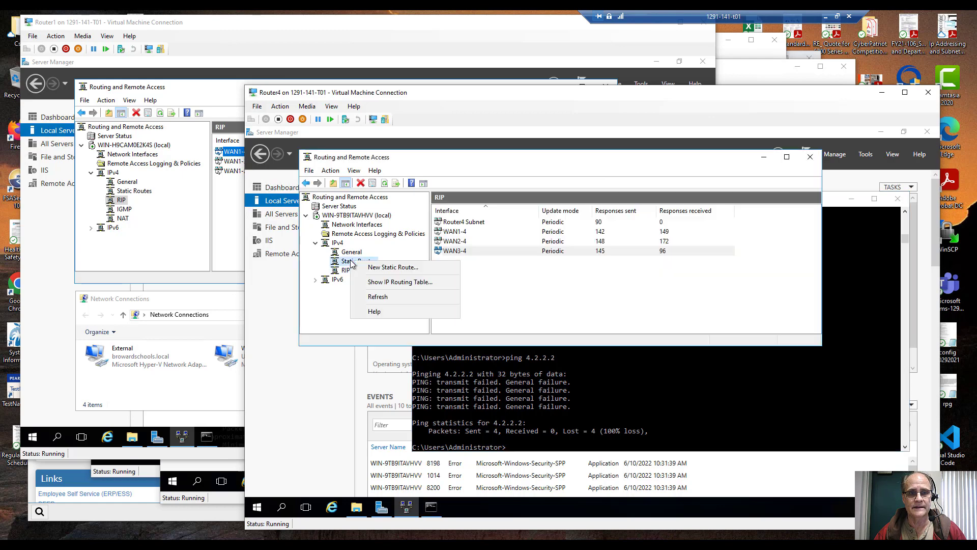
click(379, 283)
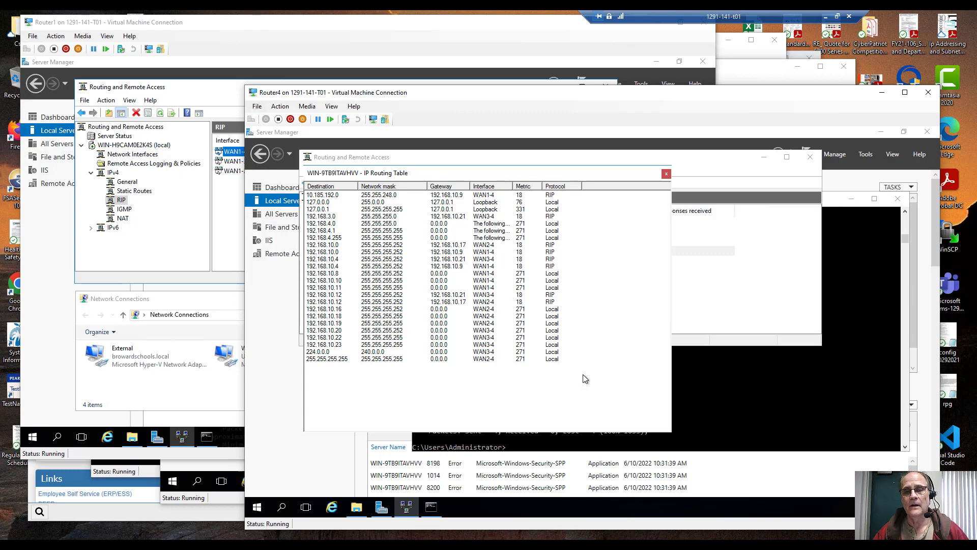
click(666, 174)
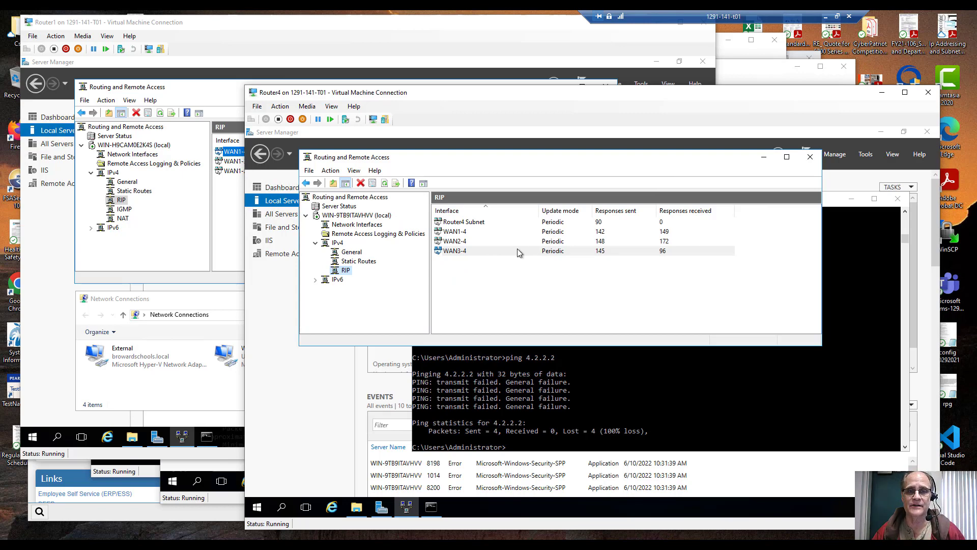
- Make Router4's WAN1-4 accept received default routes, and WAN2-4 both accept and announce them
double_click(514, 232)
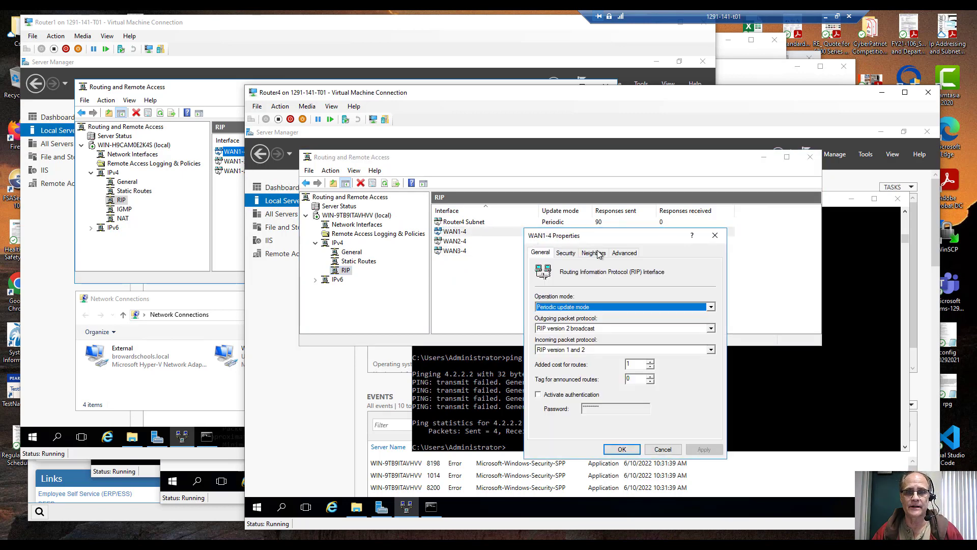
click(631, 254)
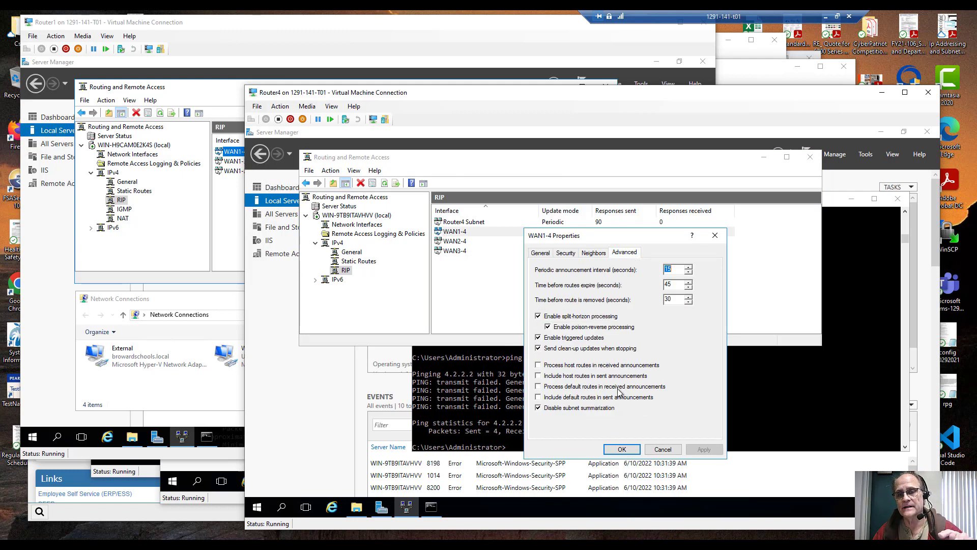
click(609, 388)
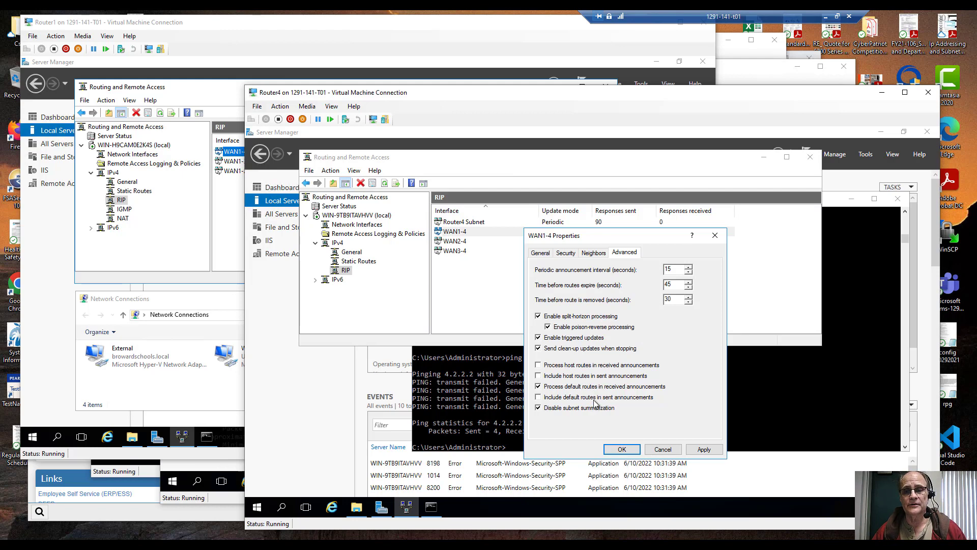
click(622, 448)
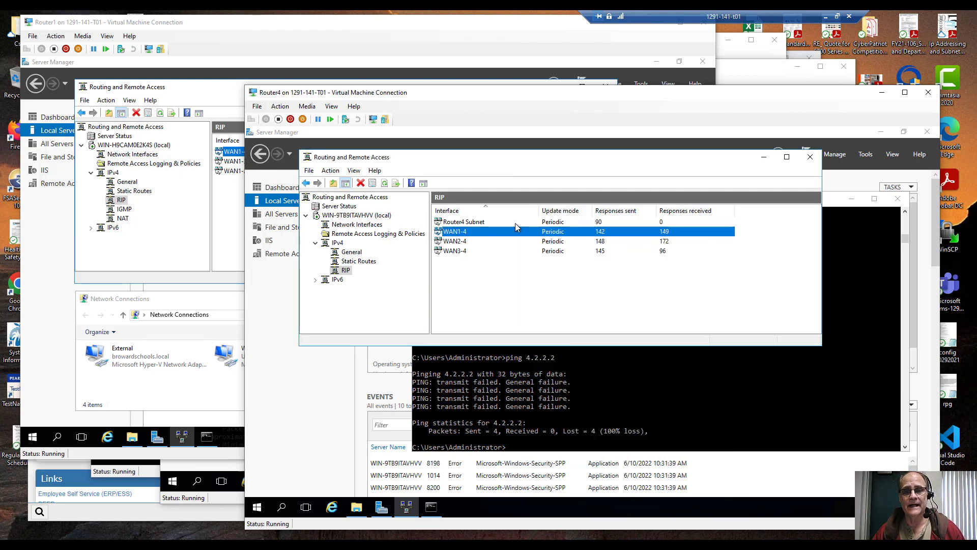
double_click(519, 241)
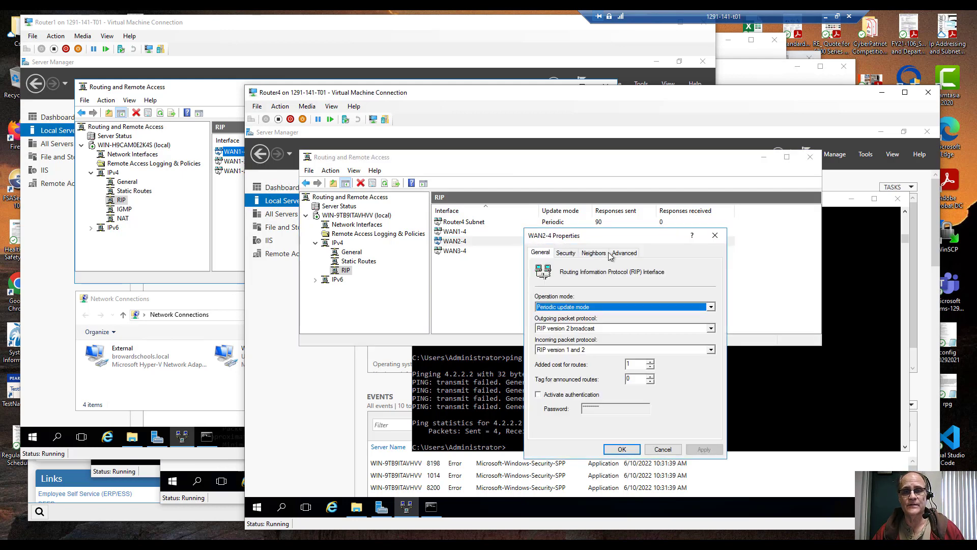
click(620, 255)
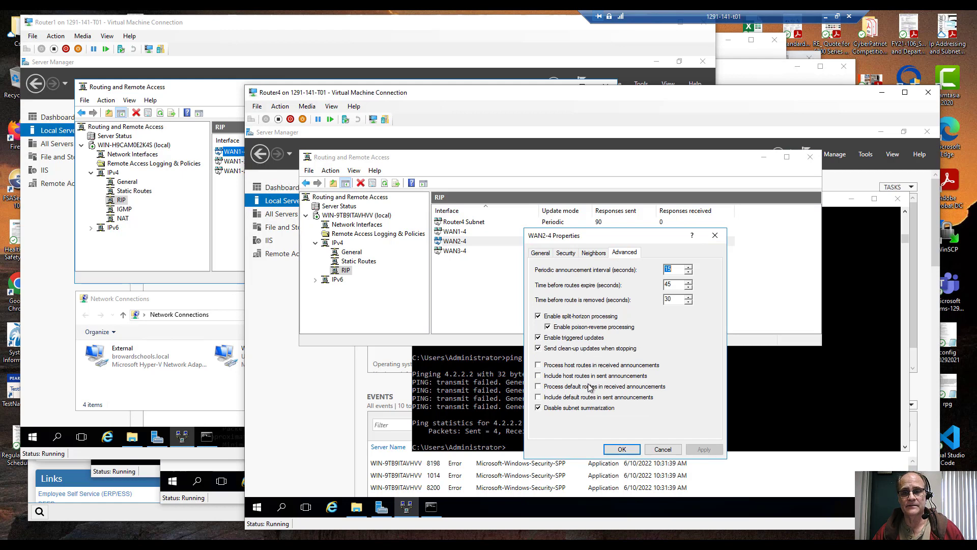
click(590, 387)
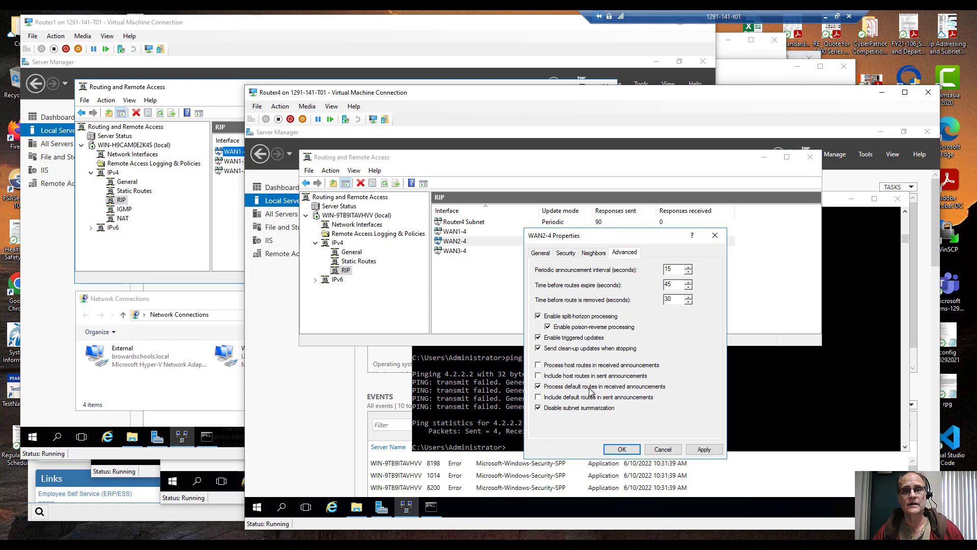
click(593, 398)
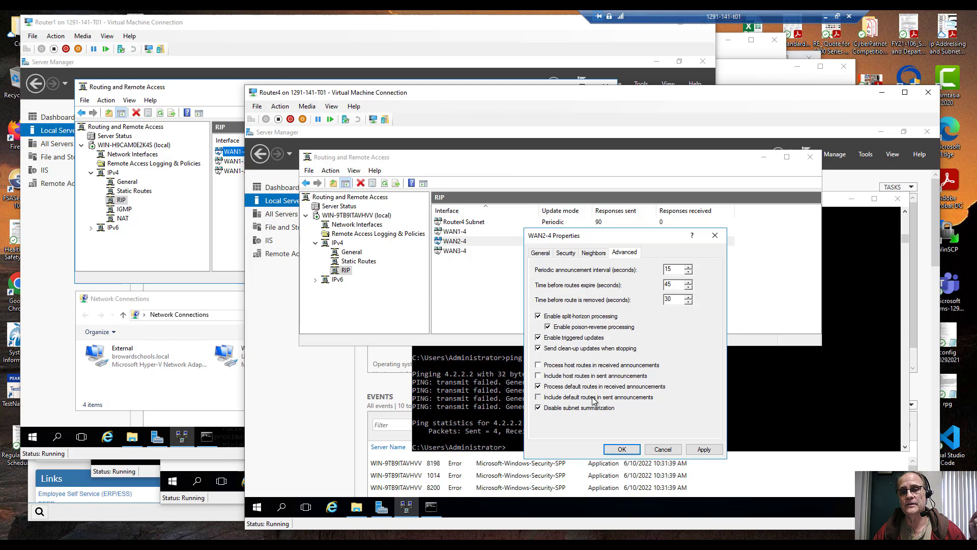
click(622, 448)
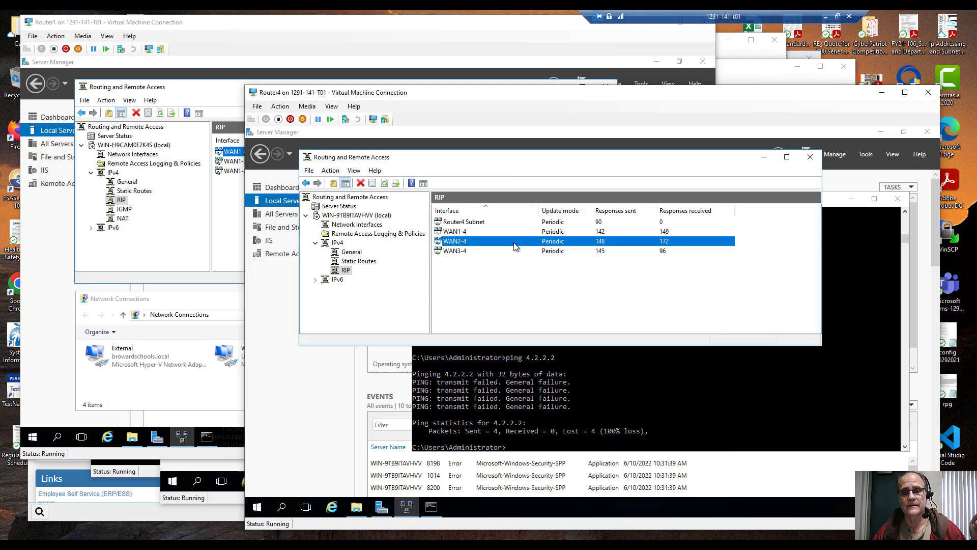
- Set Router4's WAN3-4 RIP interface to process received default routes and include them in announcements
double_click(514, 250)
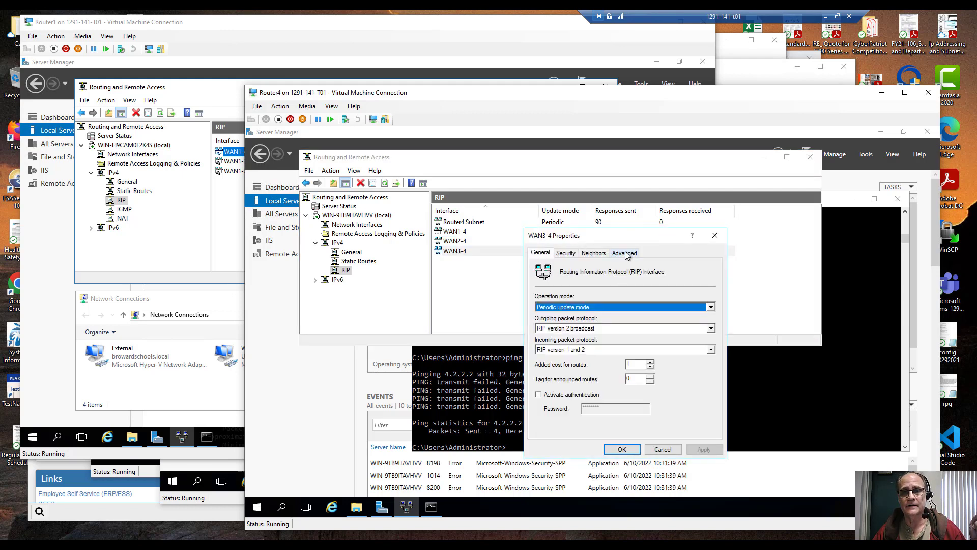
click(625, 253)
click(594, 387)
click(593, 397)
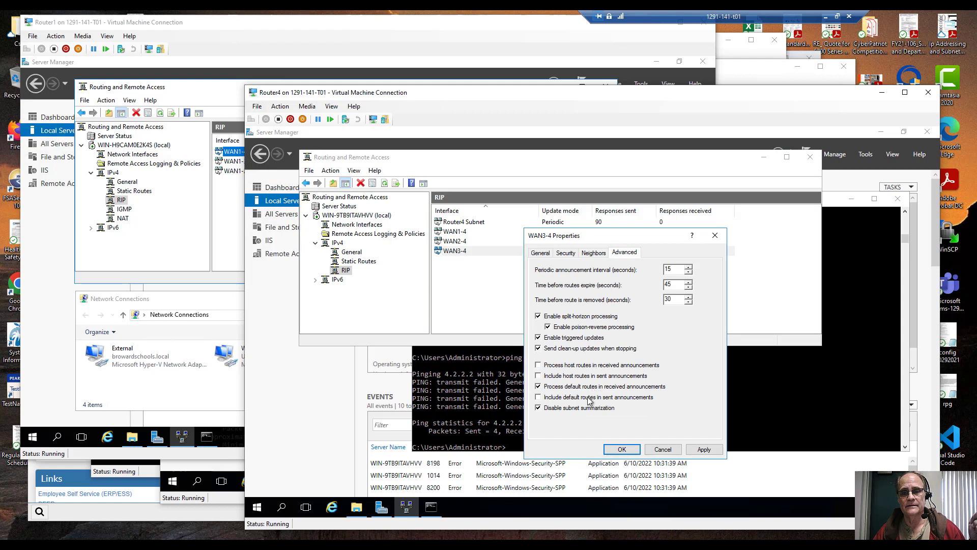
click(620, 447)
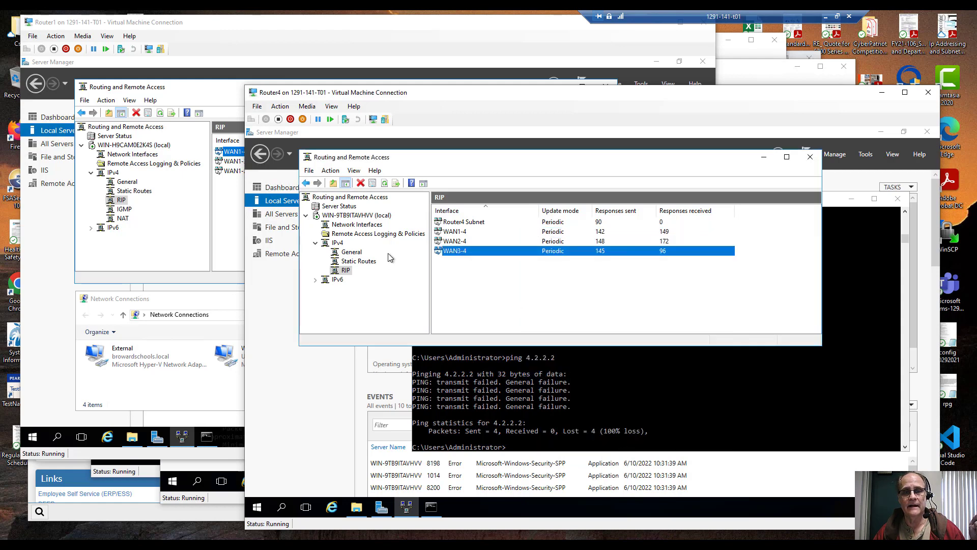
right_click(363, 261)
- Display Router4's IP routing table and select the RIP 0.0.0.0 route via 192.168.10.9 on WAN1-4
click(394, 283)
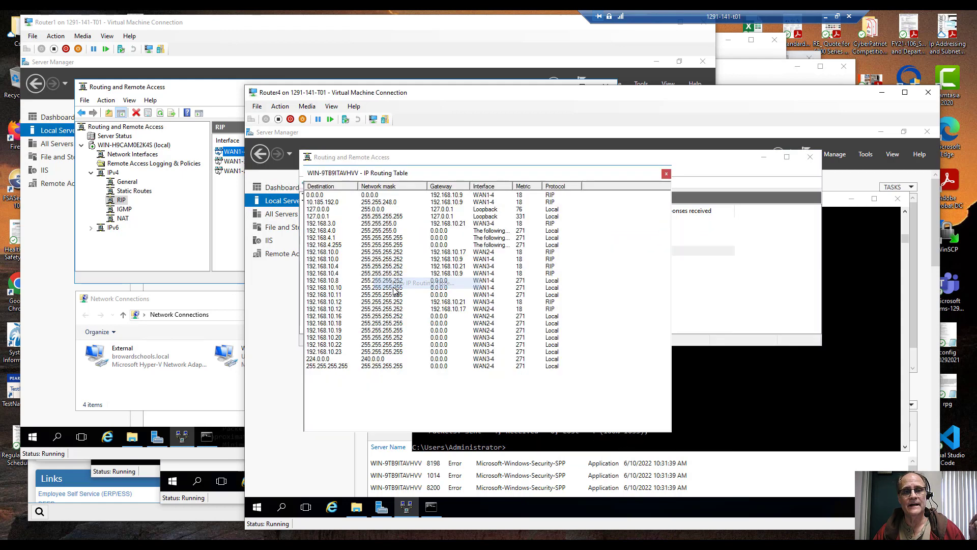
click(358, 196)
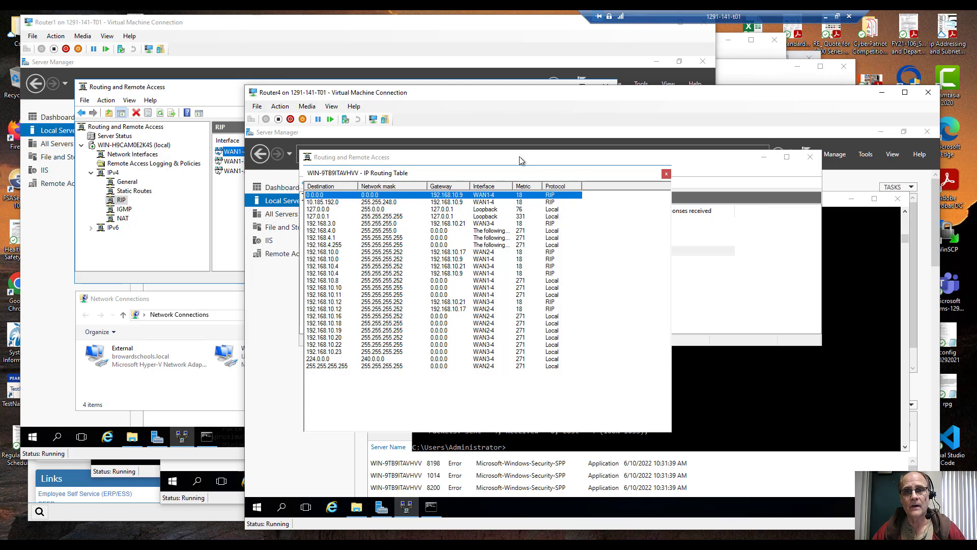
- Close Router4's routing table and set Router3's WAN1-3 RIP interface to process received default routes
click(665, 173)
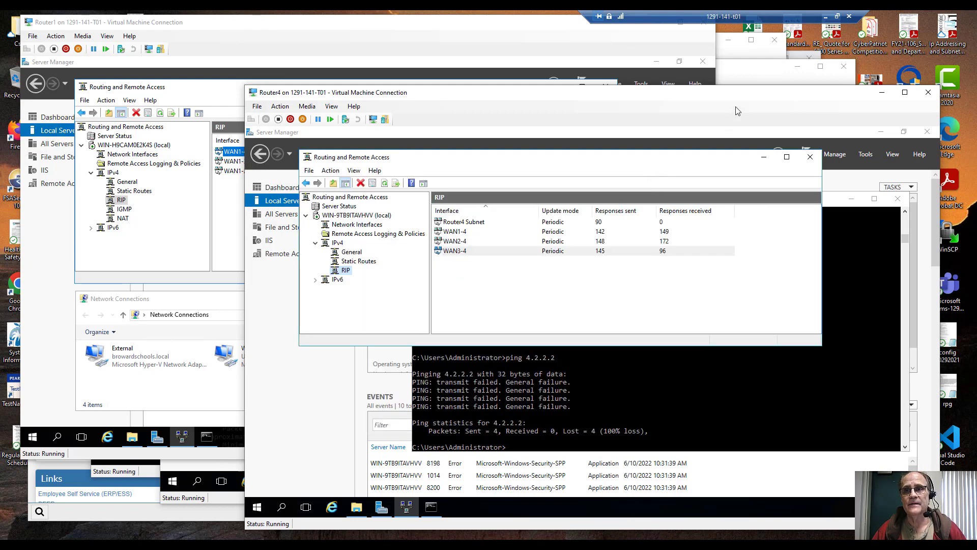
click(766, 83)
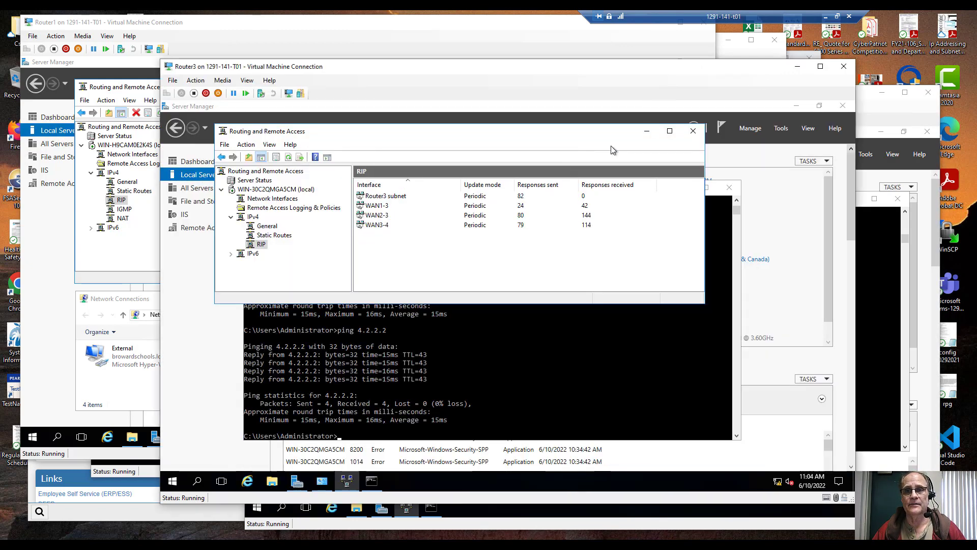
click(440, 206)
double_click(440, 206)
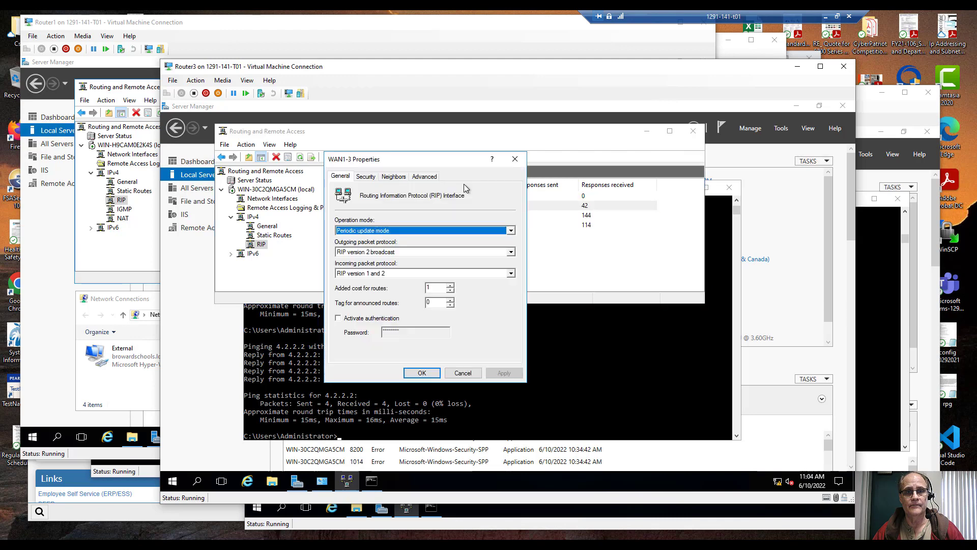
click(424, 176)
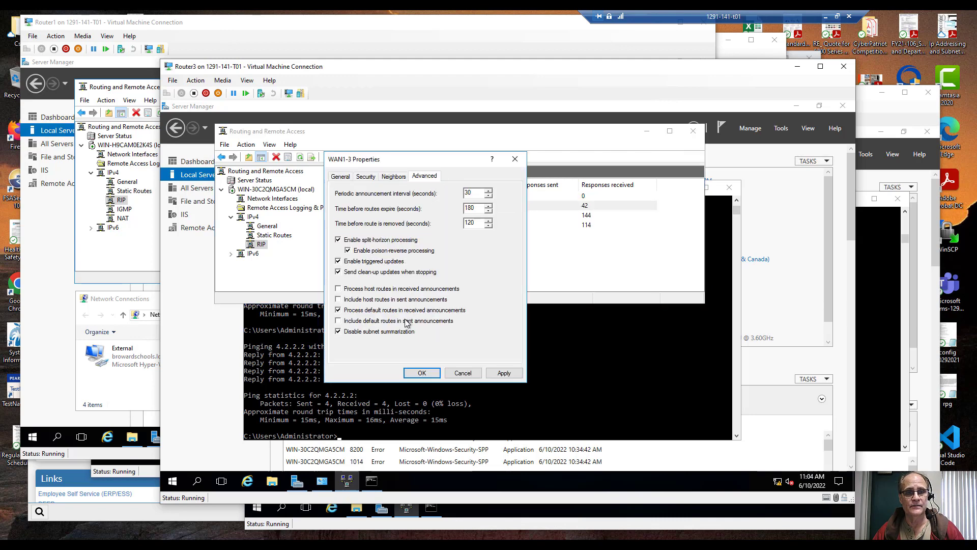
click(422, 373)
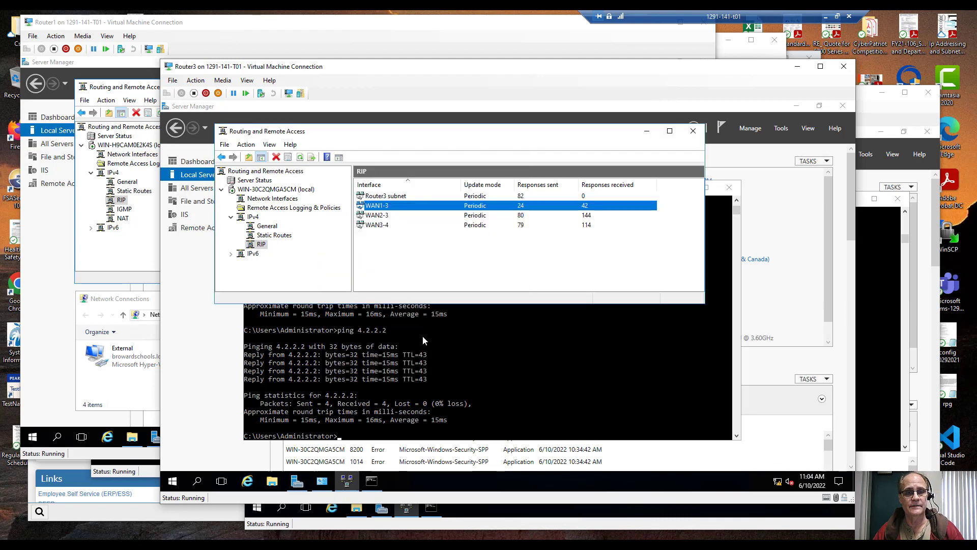
- Configure Router3's WAN2-3 to process and announce default routes, and WAN3-4 to process them
double_click(434, 215)
click(426, 176)
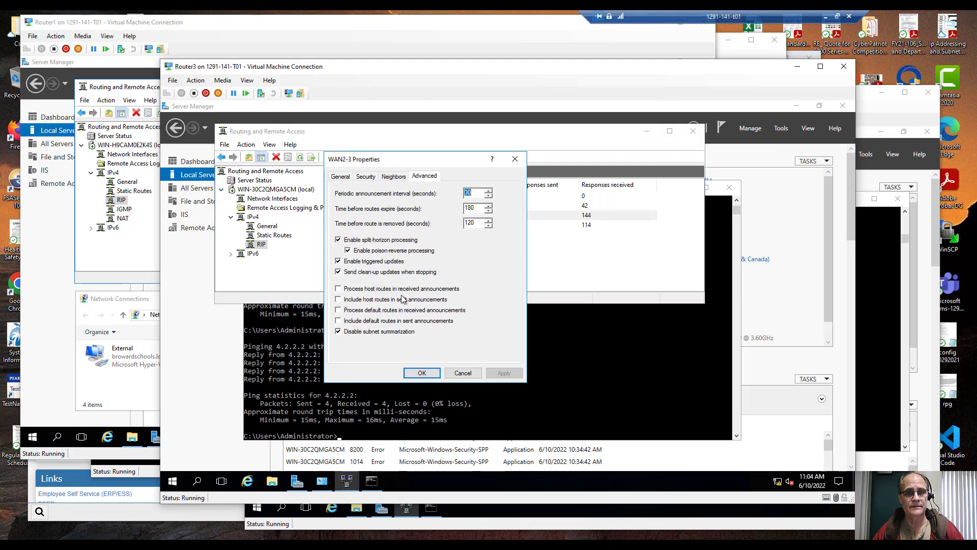
click(422, 372)
double_click(444, 224)
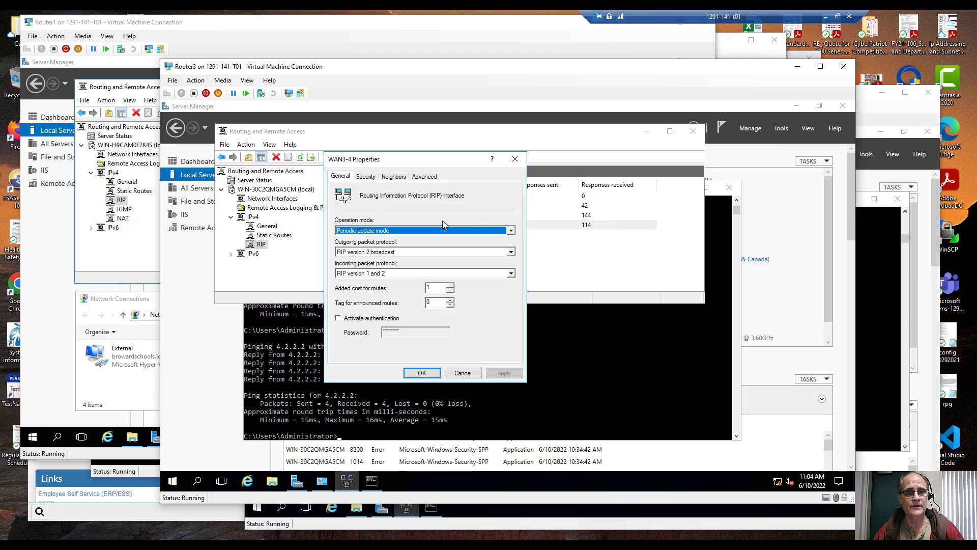
click(431, 178)
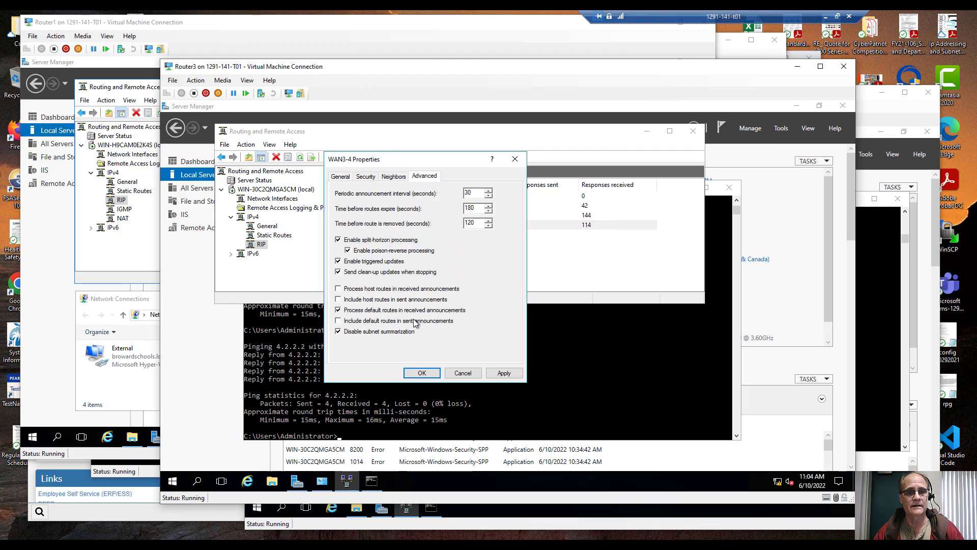
click(424, 373)
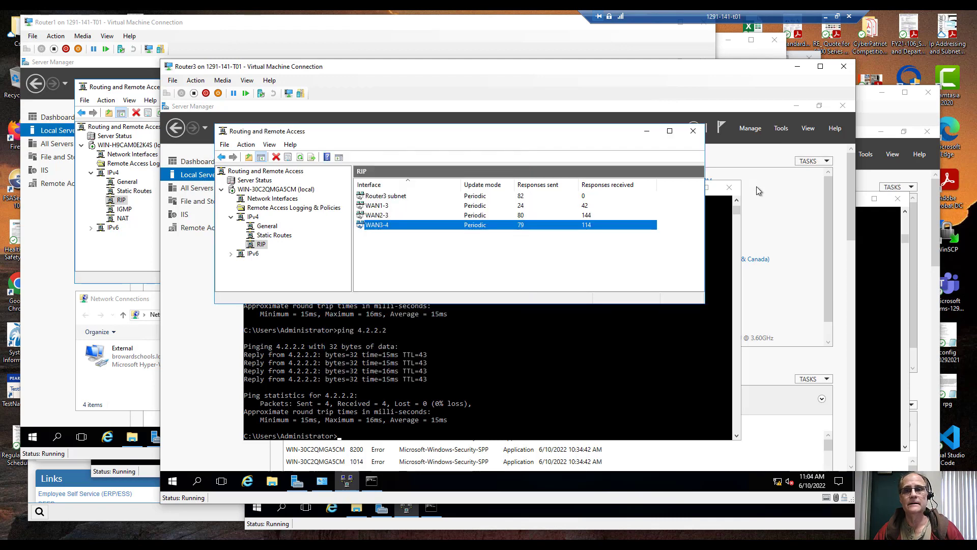
- On Router2, make WAN2-4 accept received default routes and include them in sent announcements
click(738, 53)
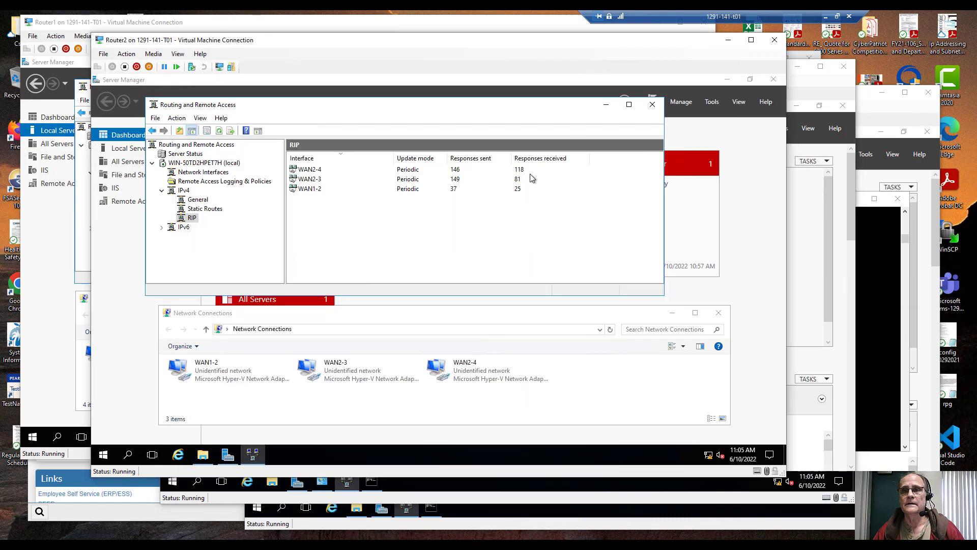
double_click(435, 169)
click(305, 120)
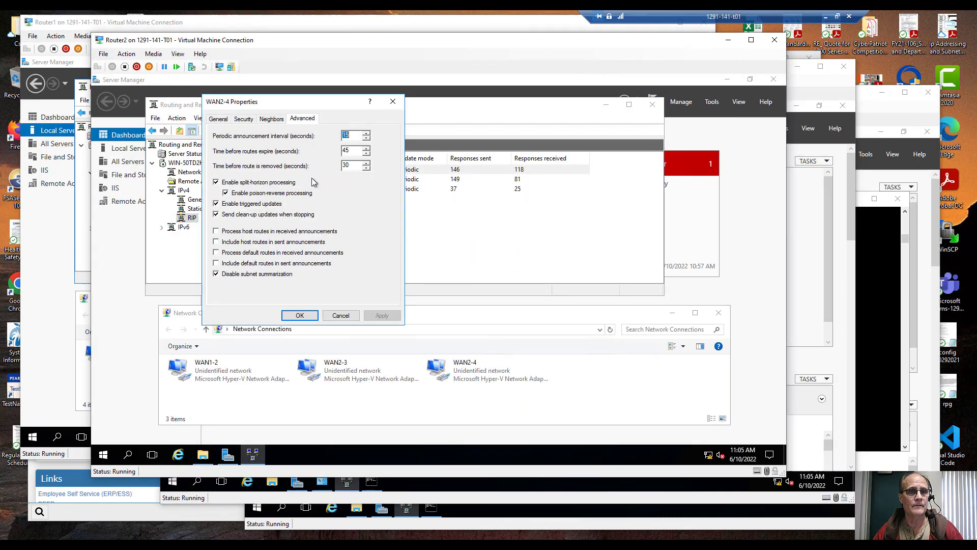
click(320, 252)
click(320, 263)
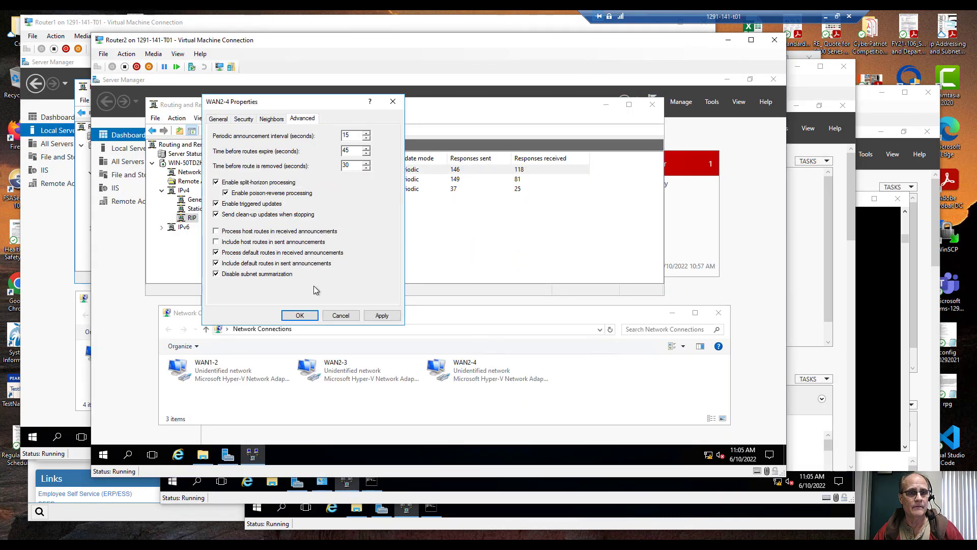
click(300, 316)
- Make Router2's WAN2-3 RIP interface accept received default routes
double_click(379, 179)
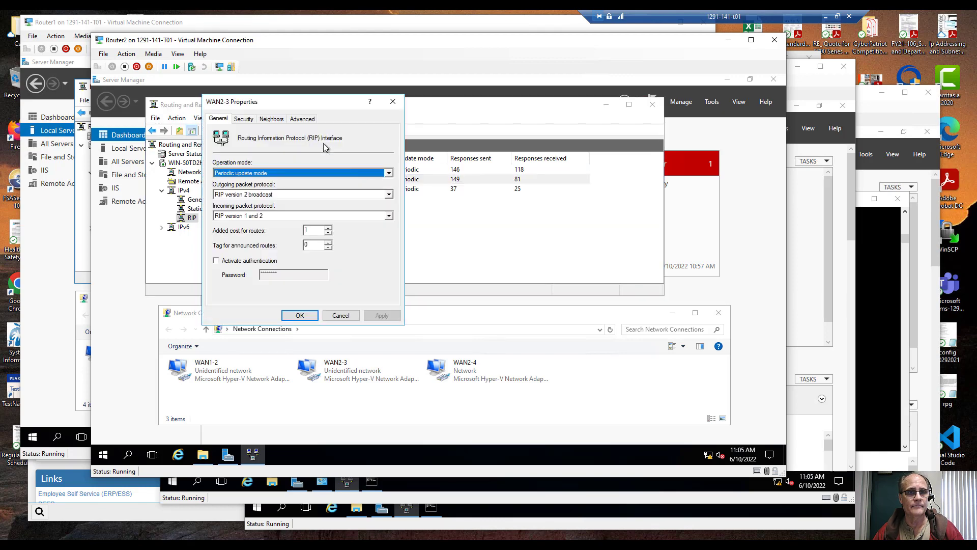
click(305, 119)
click(293, 253)
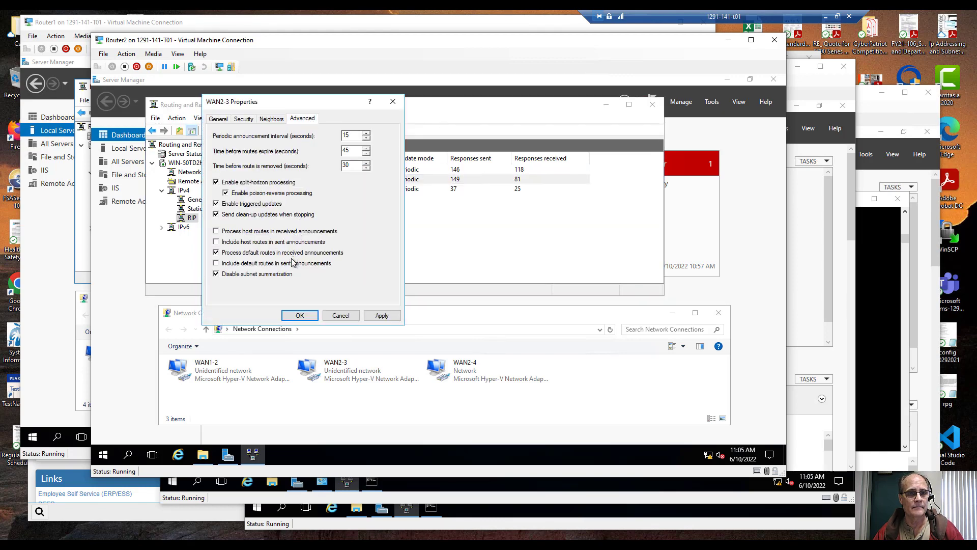
click(300, 315)
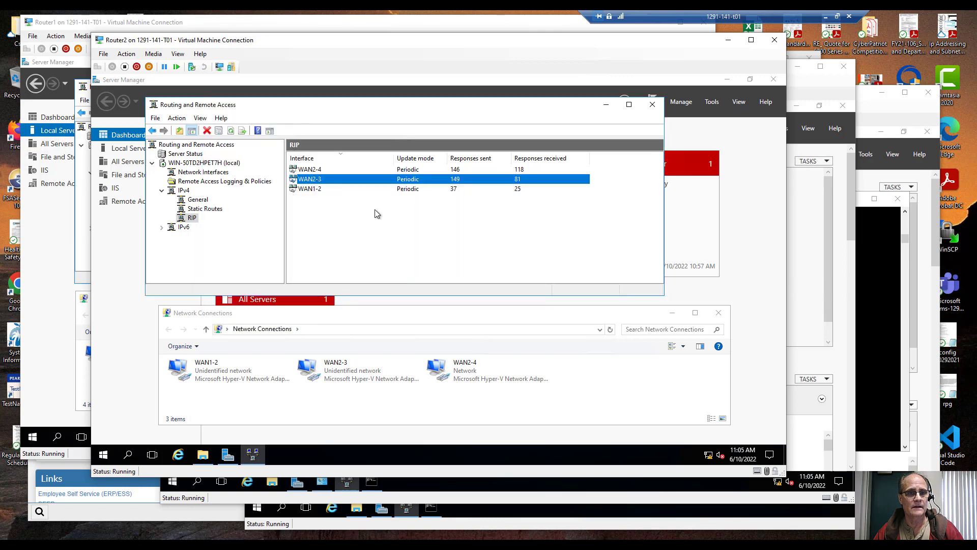
- Save WAN1-2's RIP settings and confirm Router2's routing table shows a RIP 0.0.0.0 route
double_click(387, 189)
click(302, 119)
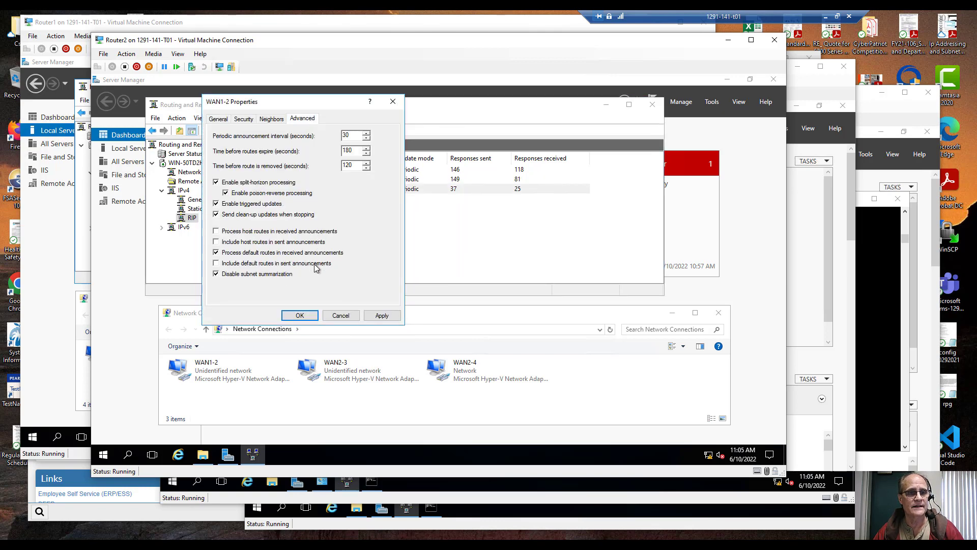
click(305, 316)
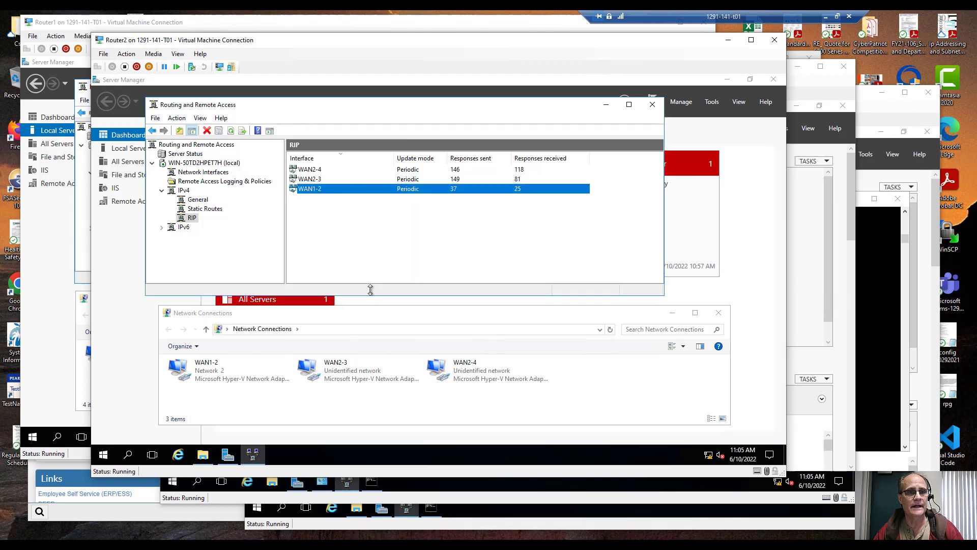
right_click(221, 213)
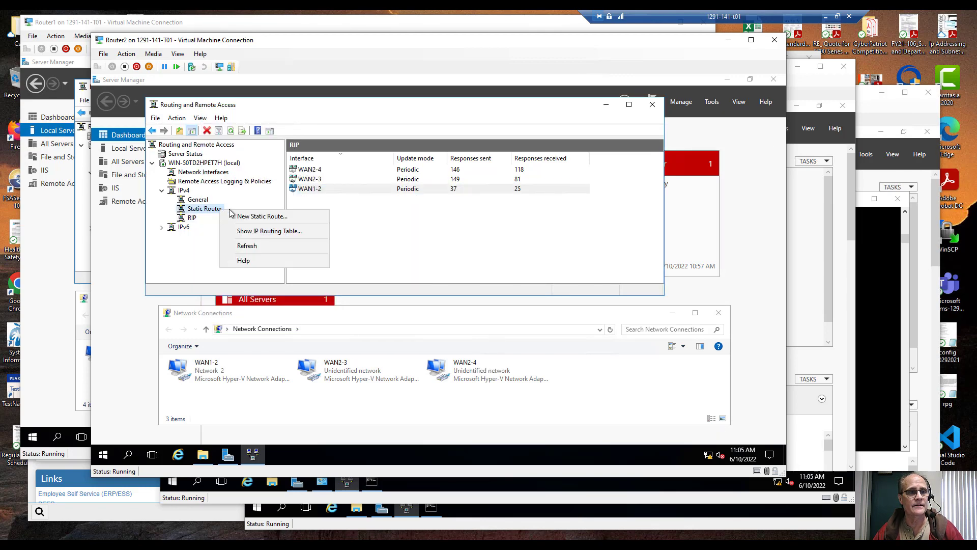
click(265, 230)
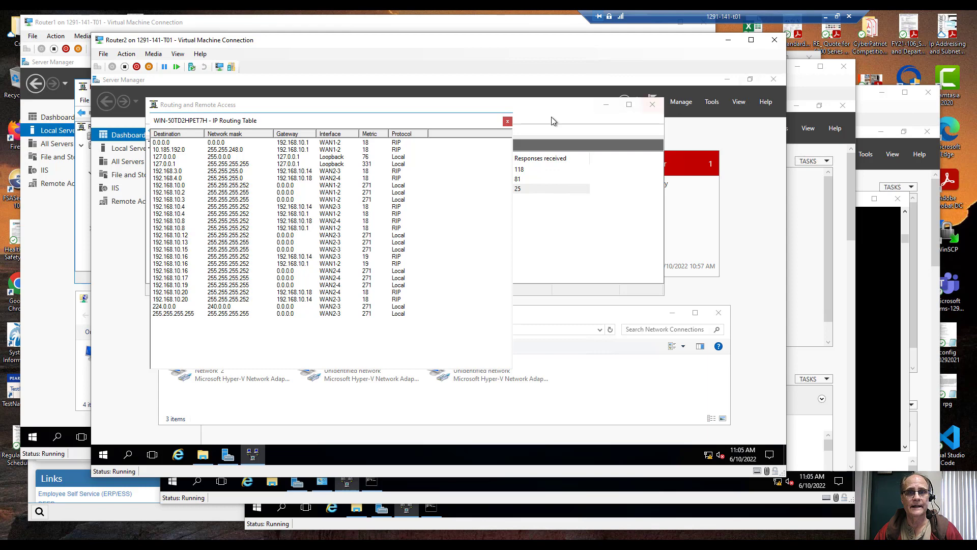
click(512, 128)
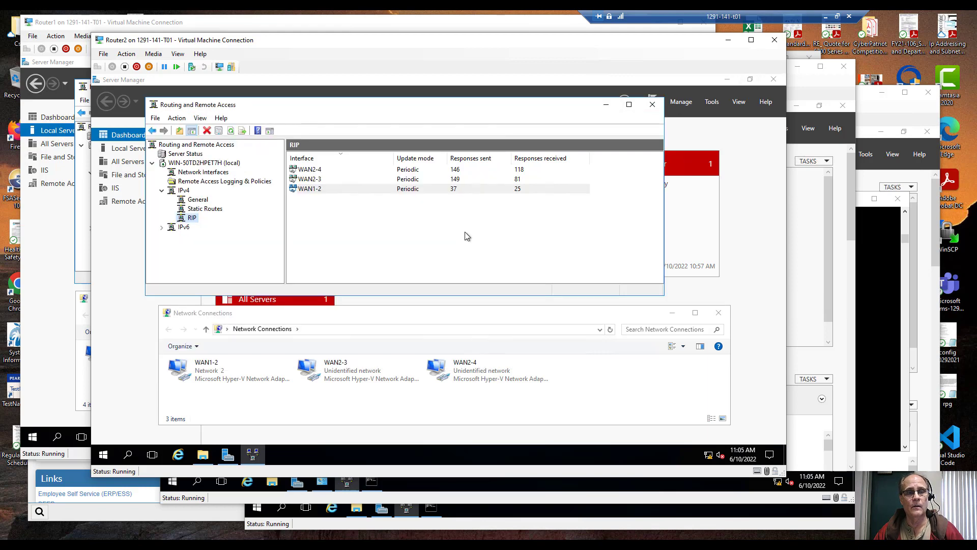
- Disable the WAN1-2 network connection on Router1
click(84, 388)
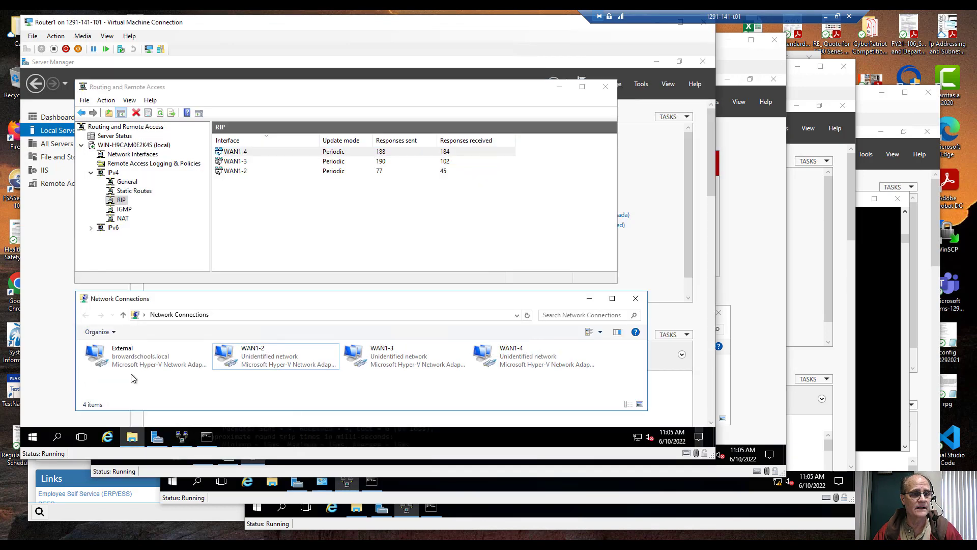
right_click(283, 359)
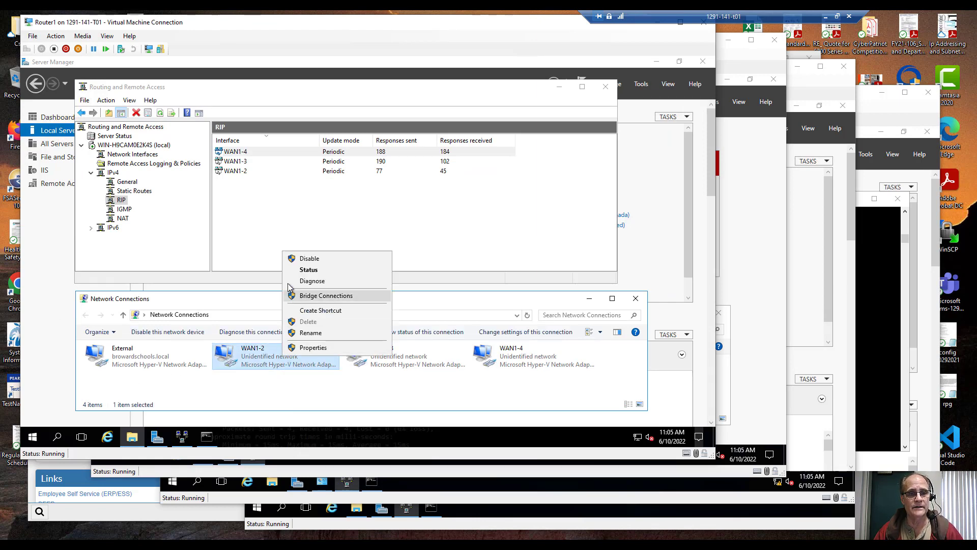
click(309, 258)
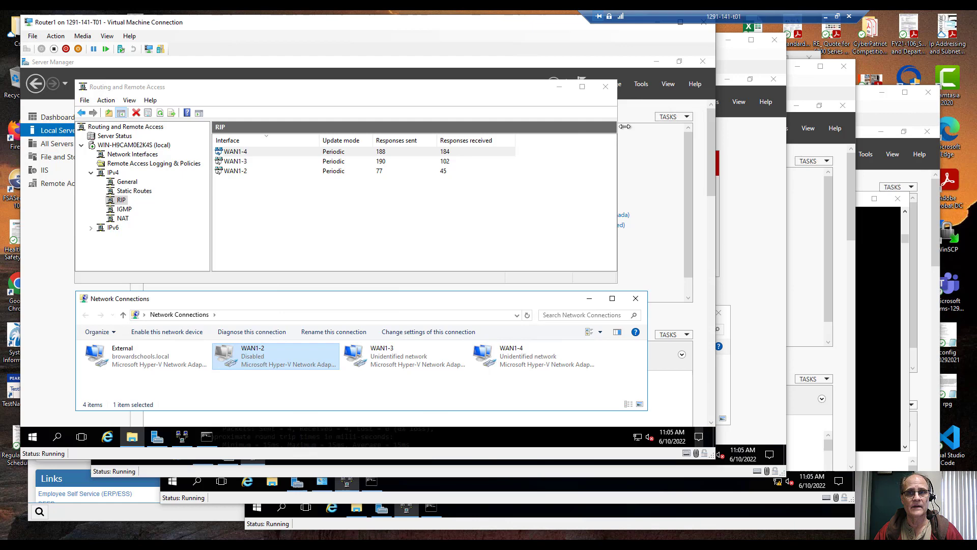
- Refresh Router2's RIP interface counters and recheck its IP routing table
click(737, 68)
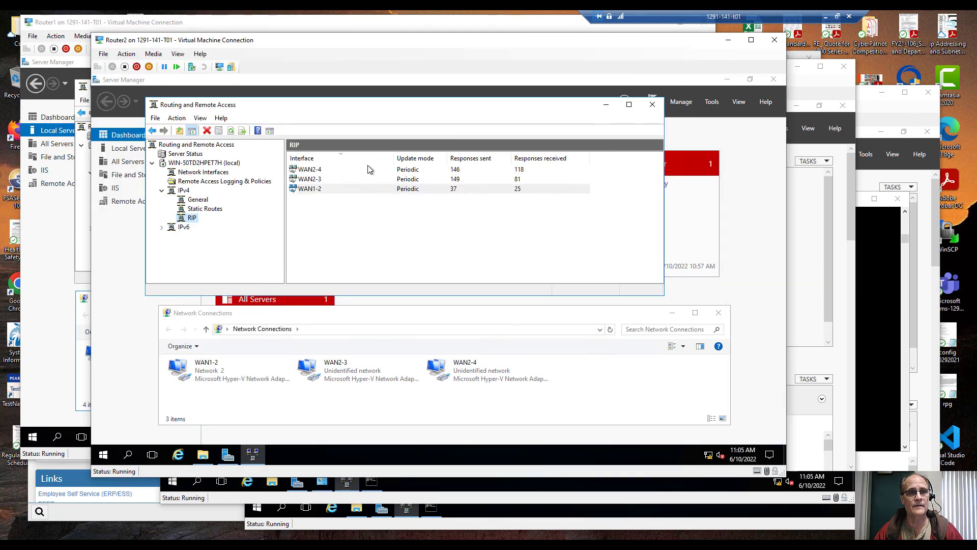
click(231, 131)
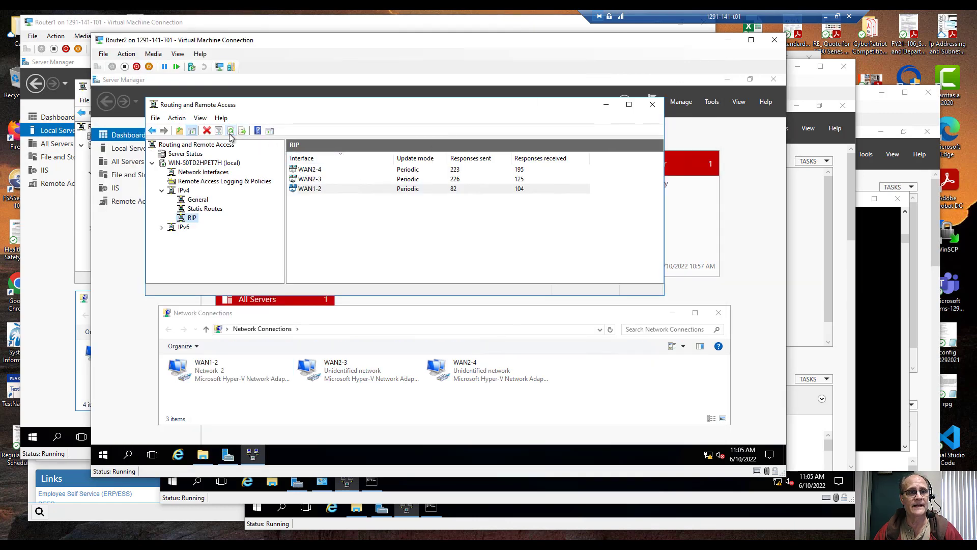
right_click(202, 210)
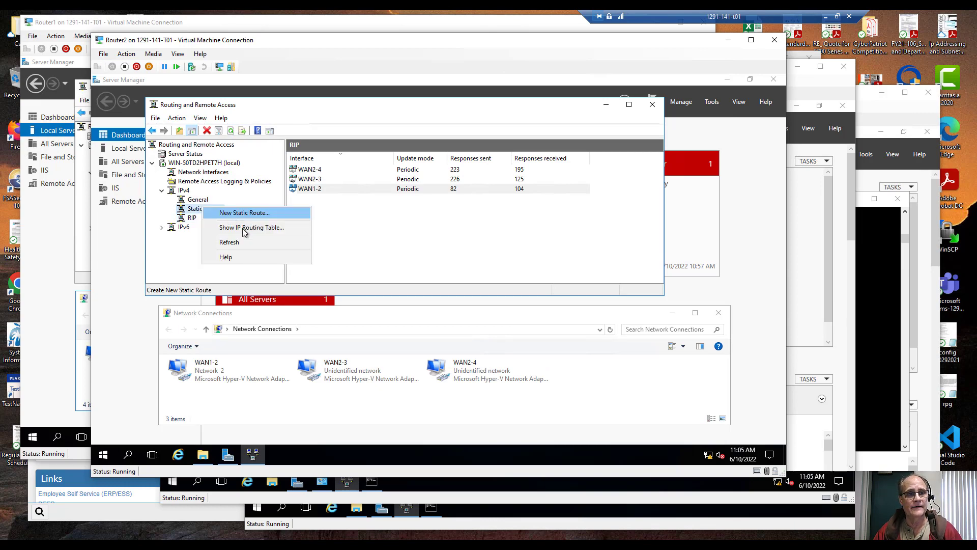
click(250, 228)
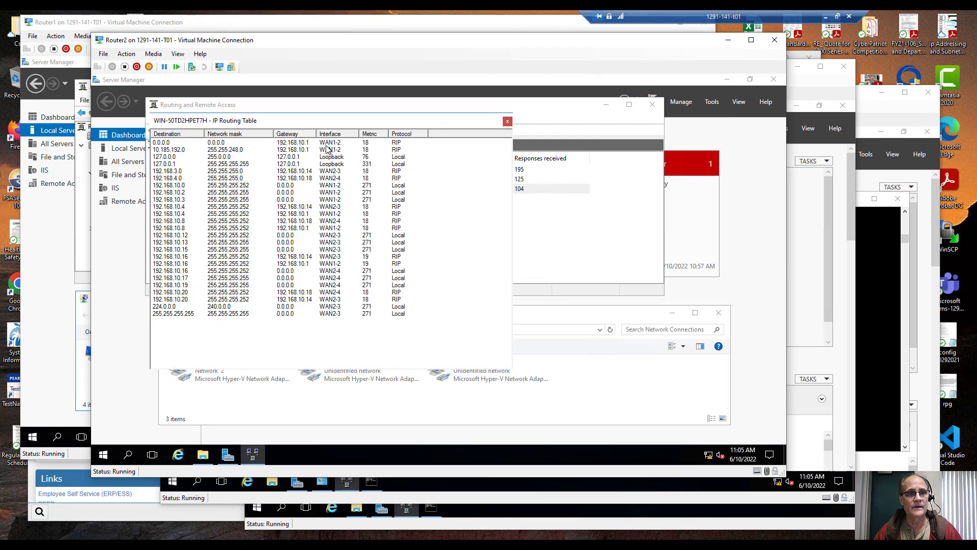
click(507, 121)
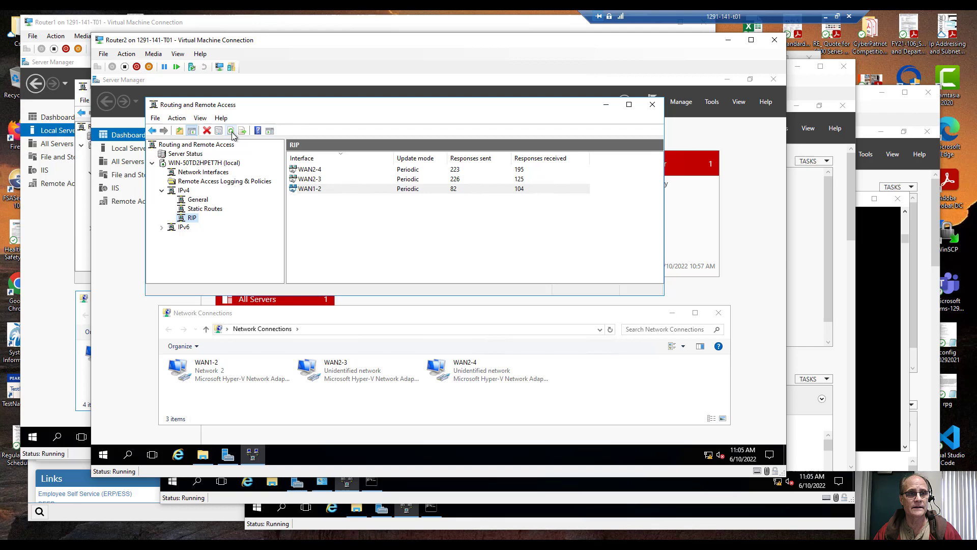
- Open an administrator Command Prompt on Router2 and ping 4.2.2.2, which times out
right_click(102, 455)
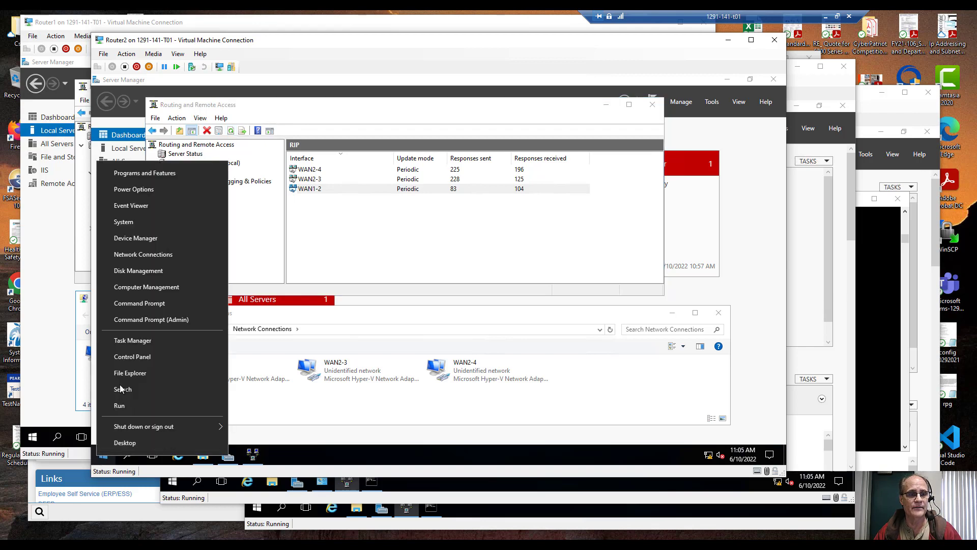
click(139, 303)
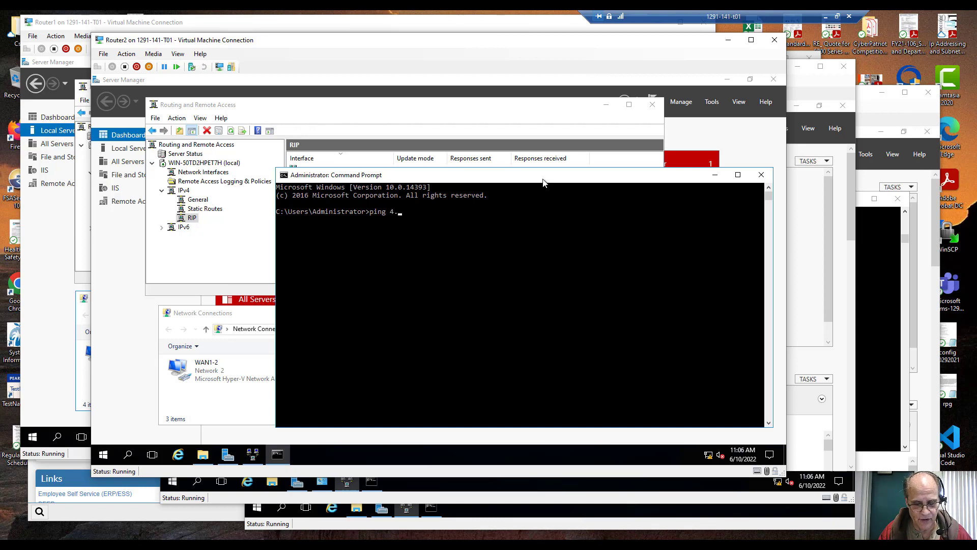
text(ping 4.2.2.2)
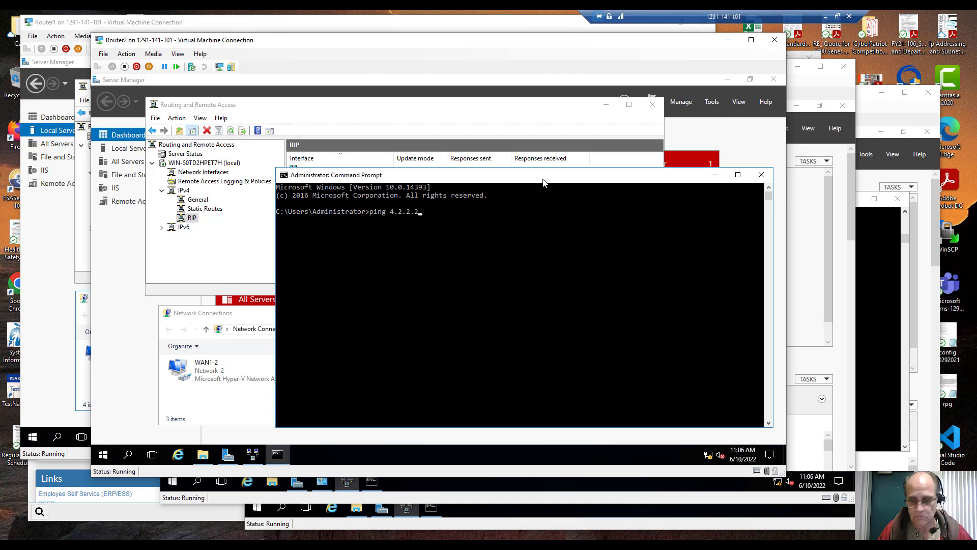
key(Return)
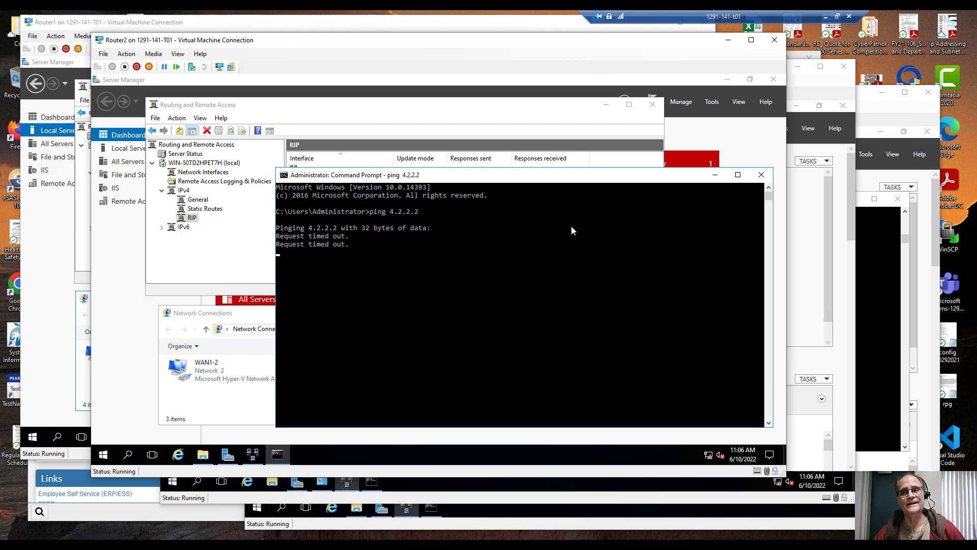
- Rerun ping 4.2.2.2 on Router4 and confirm its routing table's default route via WAN1-4
click(888, 118)
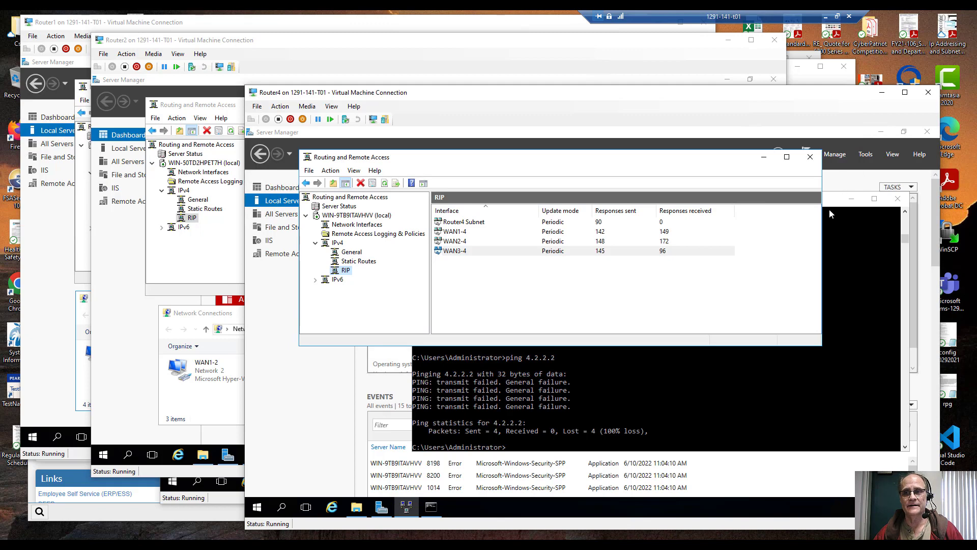
click(827, 229)
key(Up)
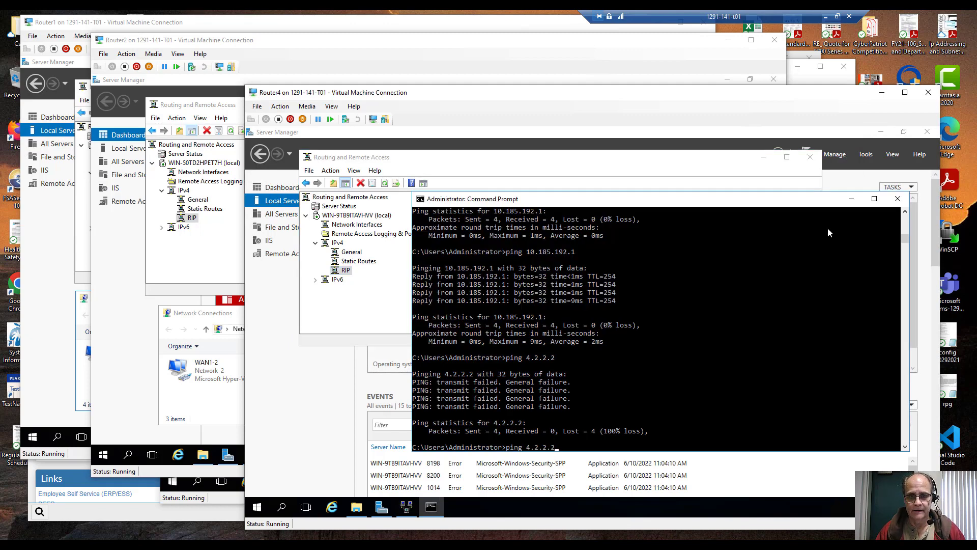
key(Return)
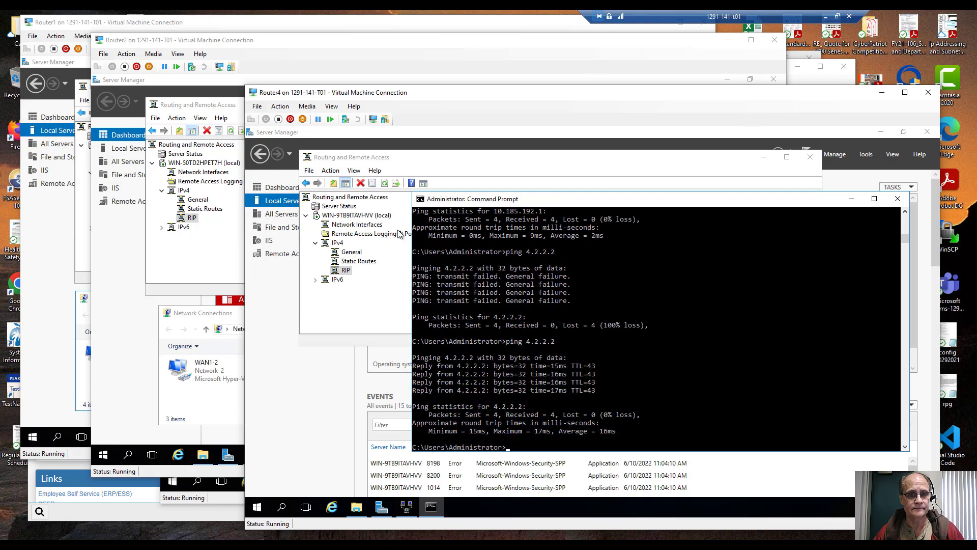
right_click(362, 262)
click(387, 288)
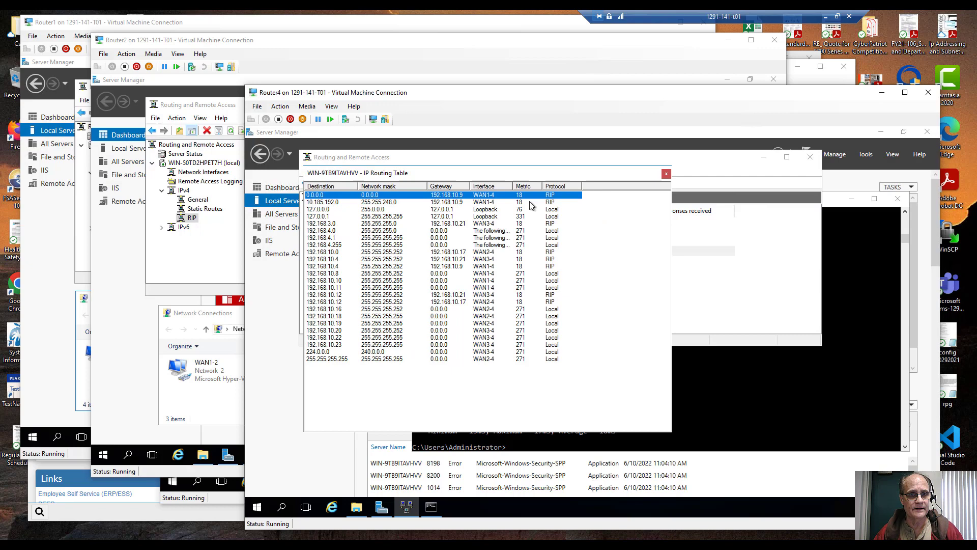
click(668, 173)
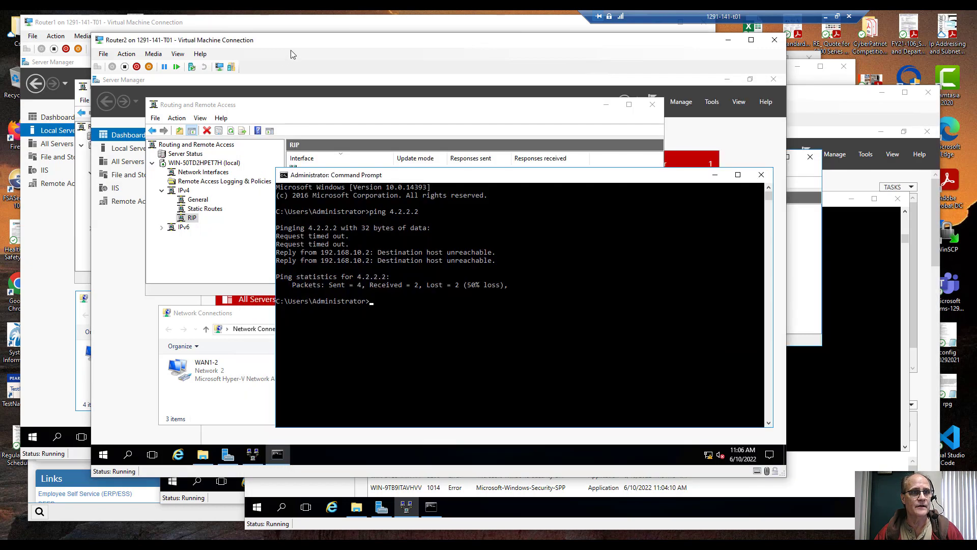
- Review Router2's failed ping to 4.2.2.2 and check its IP routing table again
click(294, 55)
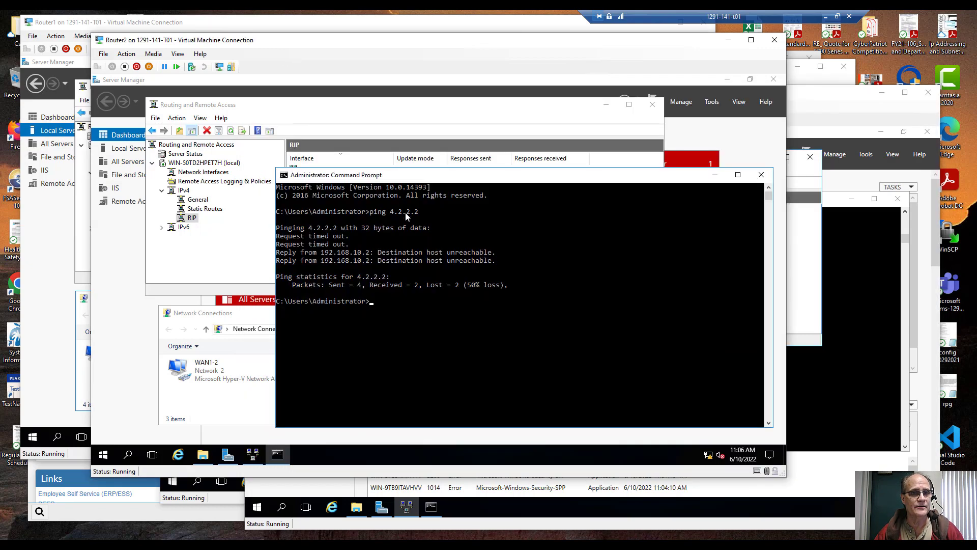
right_click(202, 209)
click(260, 229)
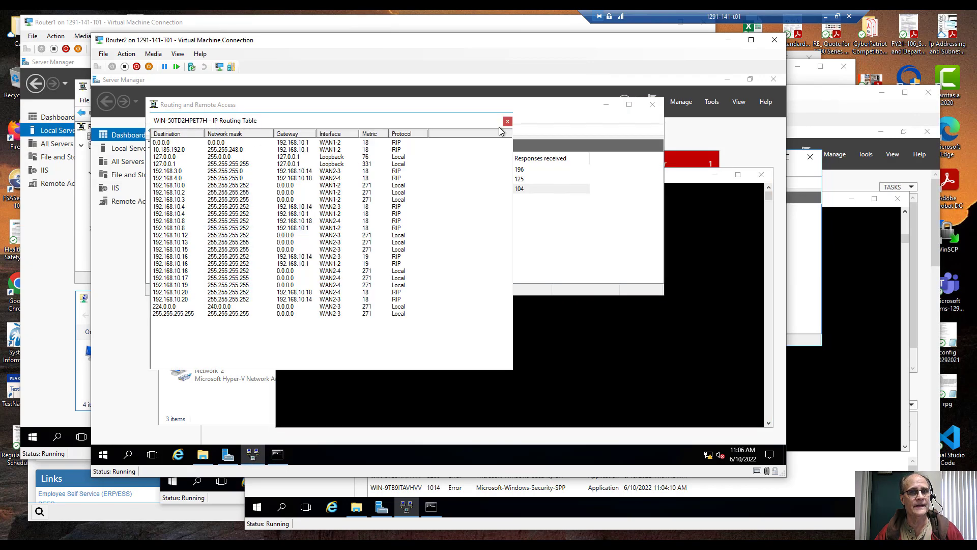
click(508, 122)
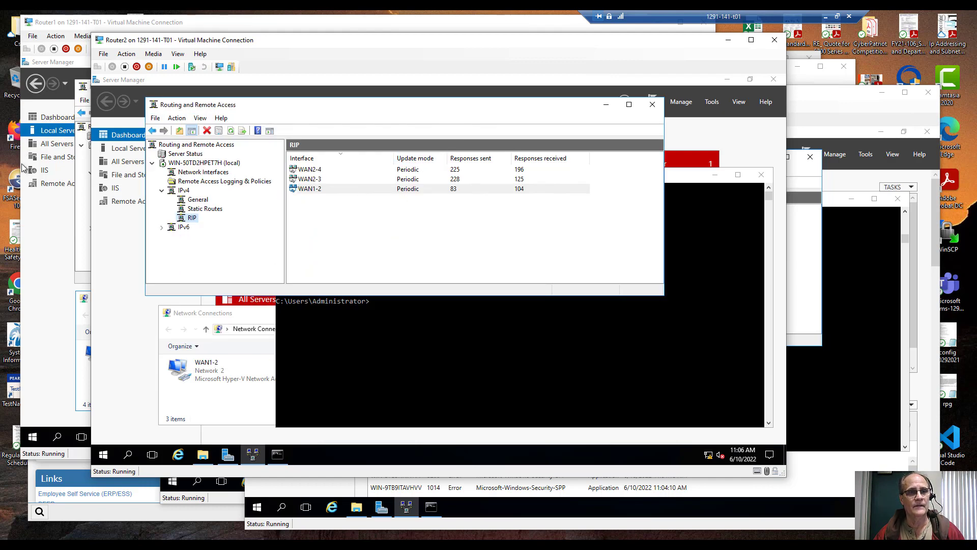
- On Router1, review the advanced RIP settings of the WAN1-4 and WAN1-3 interfaces
click(179, 24)
double_click(274, 153)
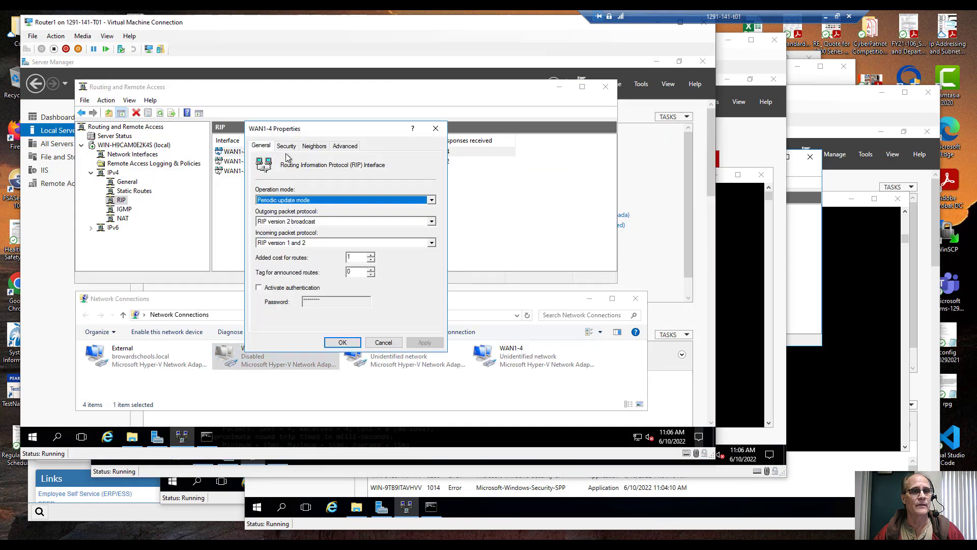
click(345, 147)
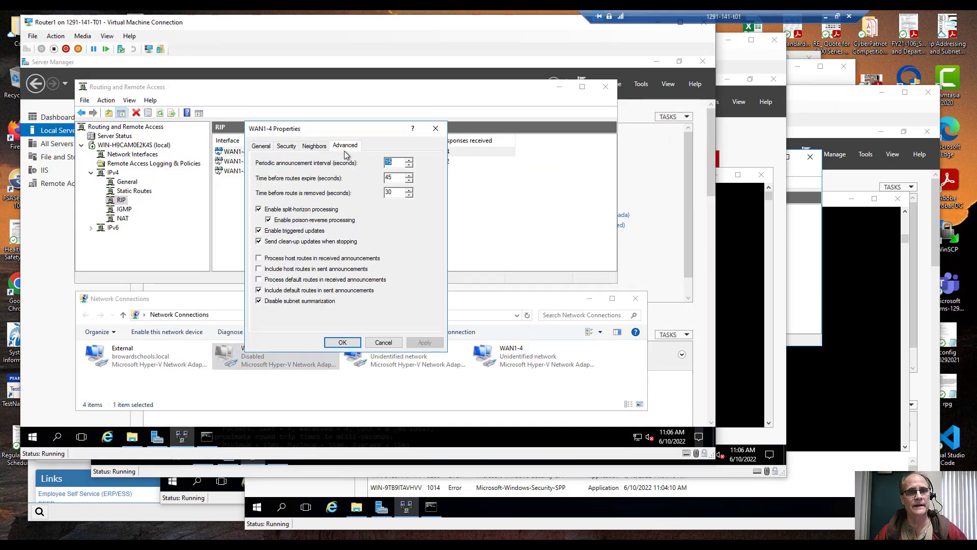
click(340, 342)
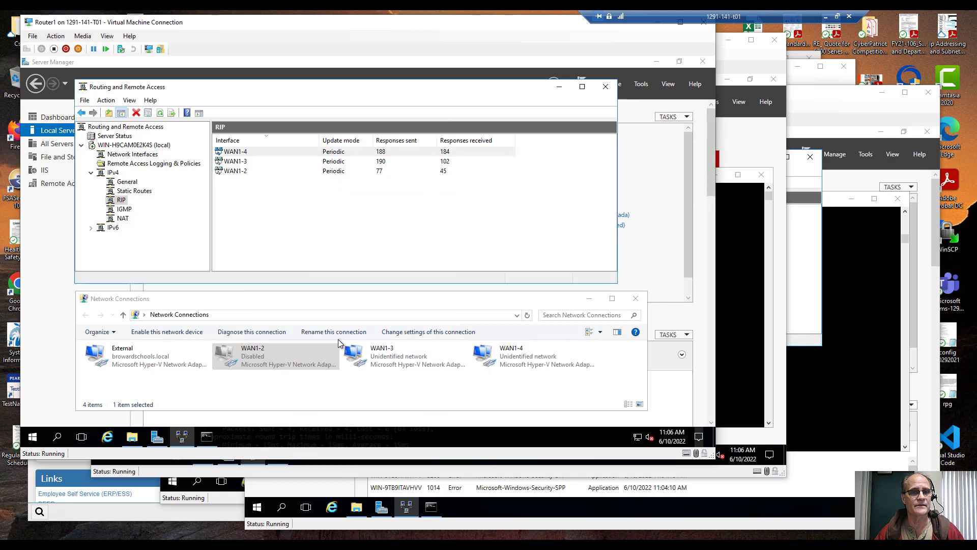
double_click(283, 163)
click(337, 147)
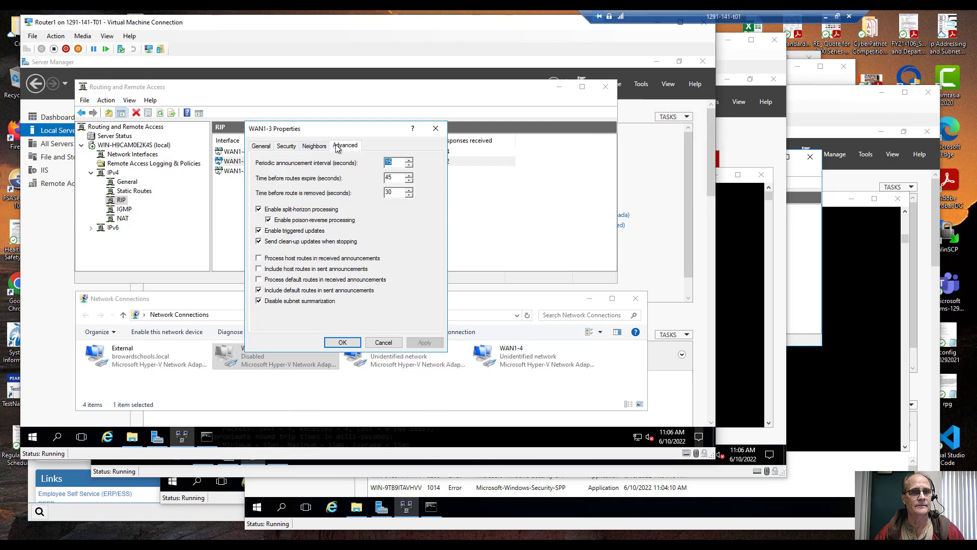
click(340, 342)
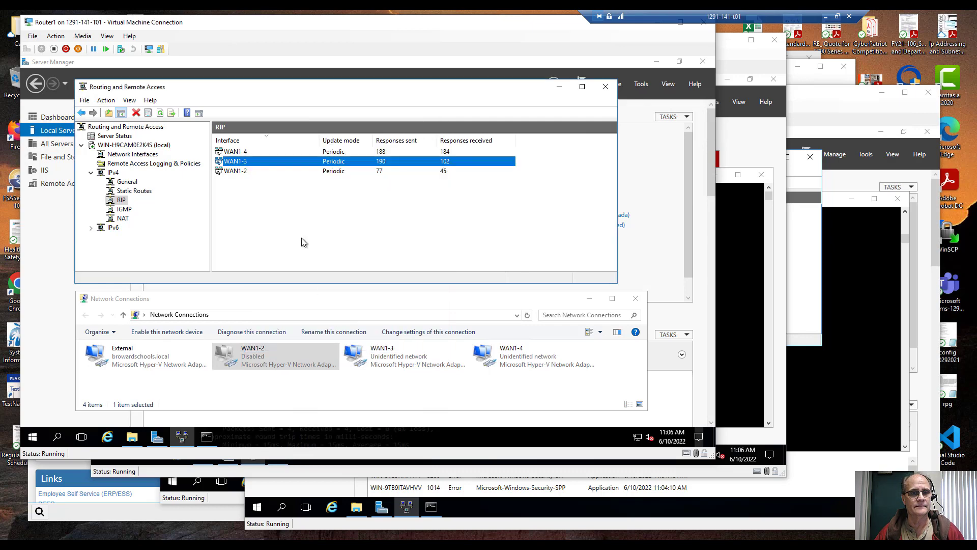
- Enable 'Process default routes in received announcements' on the WAN1-2 RIP interface
double_click(275, 172)
click(343, 146)
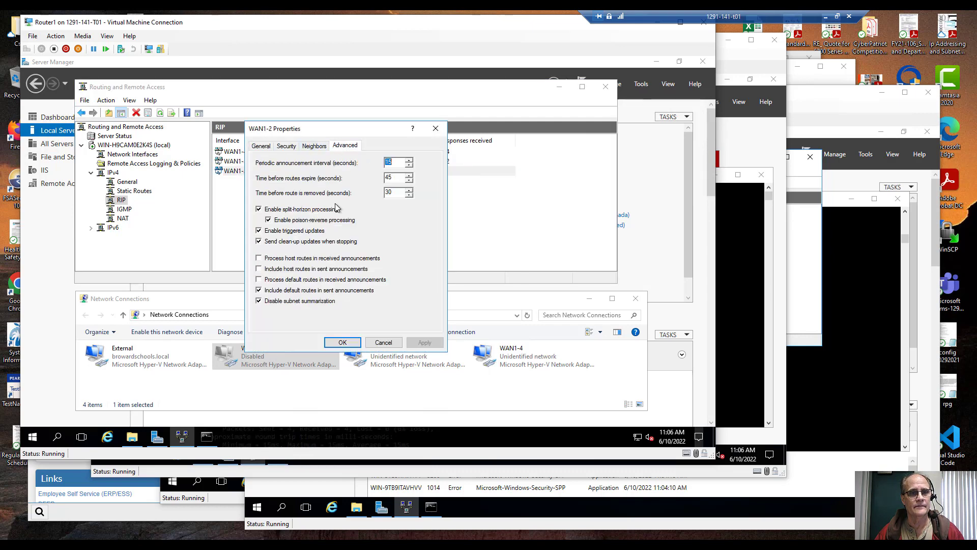
click(311, 280)
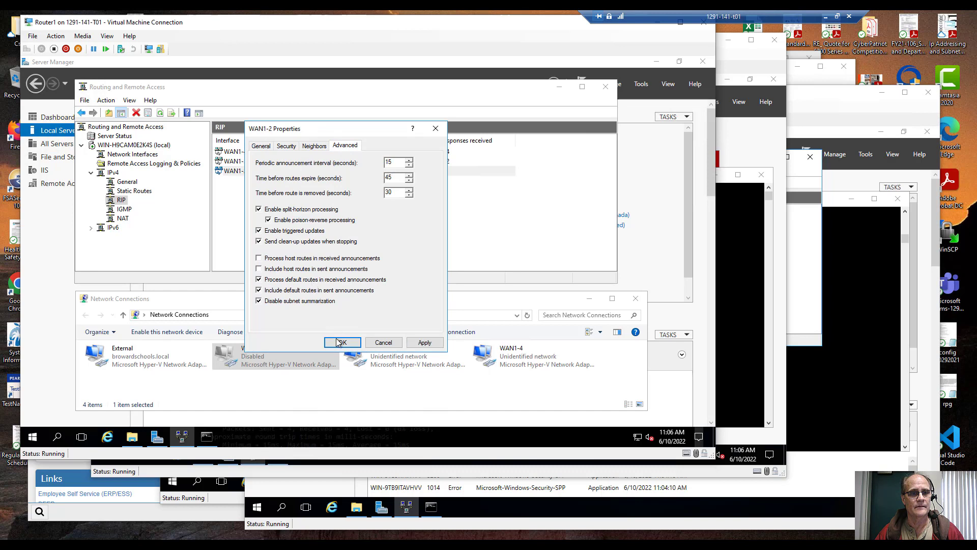
click(341, 344)
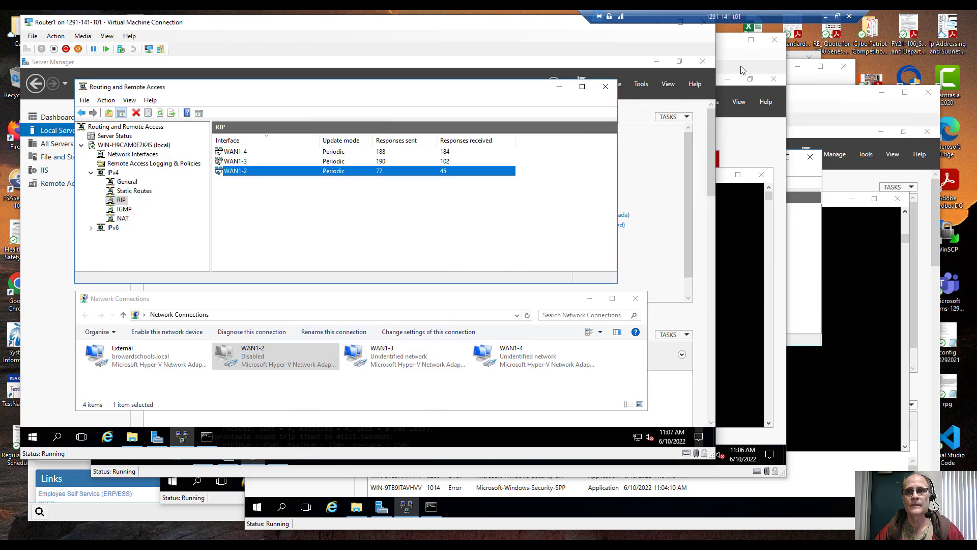
- Review Router1's IP routing table
right_click(140, 191)
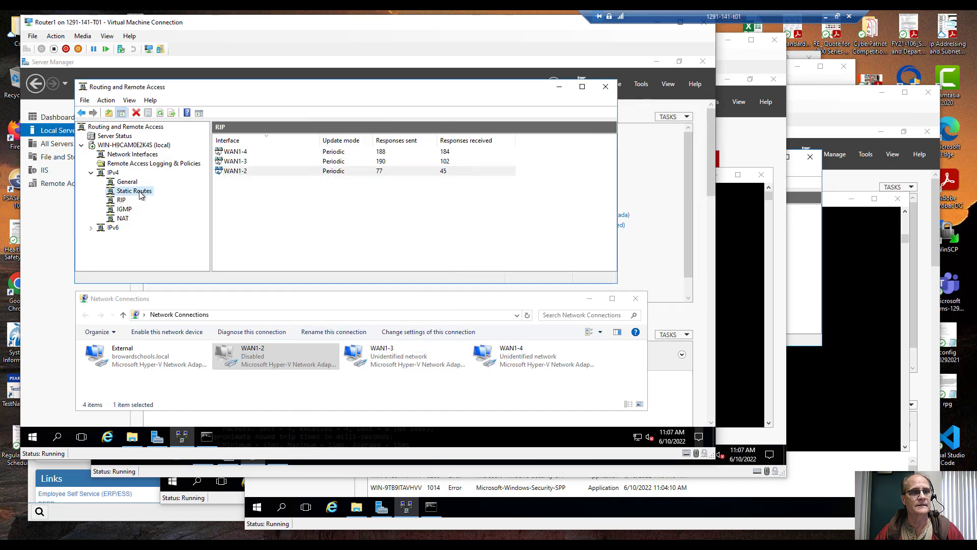
click(171, 212)
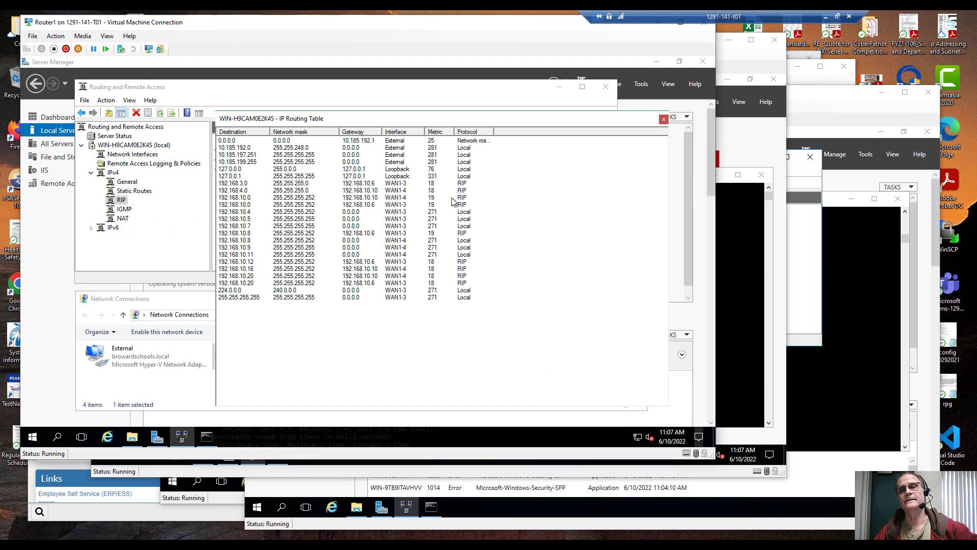
click(664, 119)
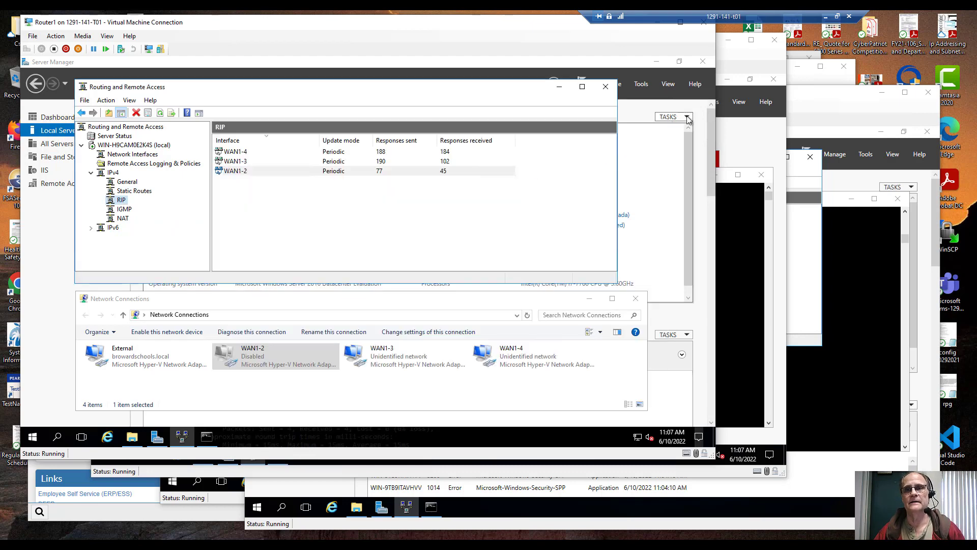
- Inspect Router2's IP routing table, confirming its RIP-learned 0.0.0.0 default route
click(734, 65)
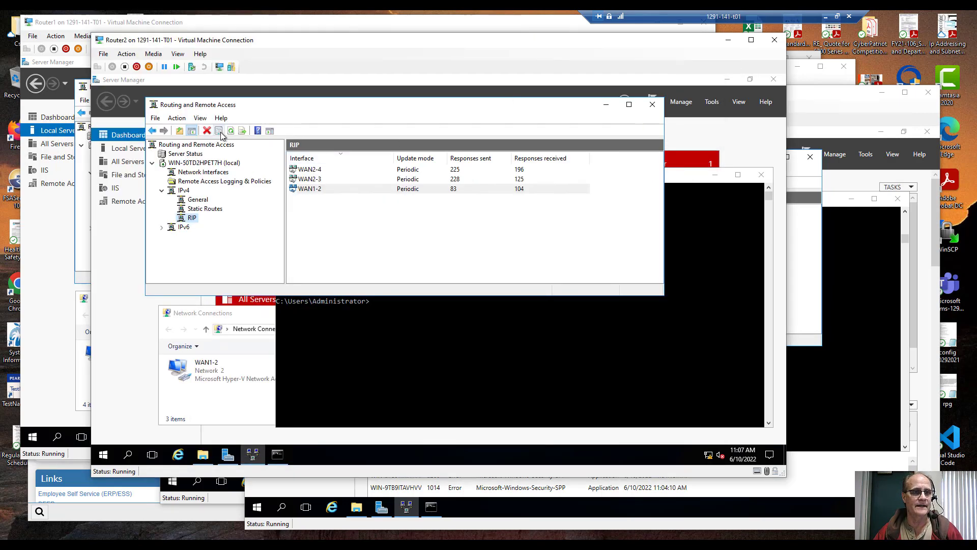
right_click(206, 209)
click(248, 228)
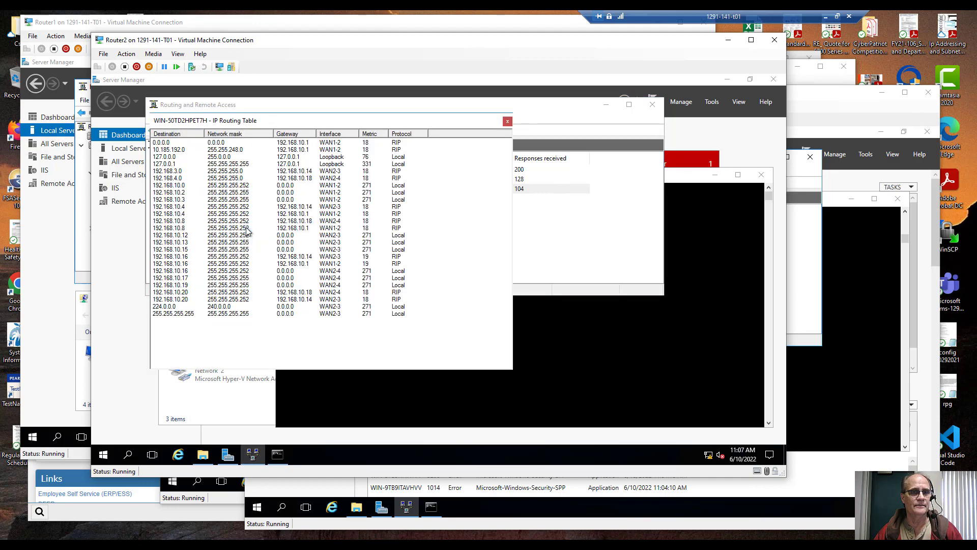
click(349, 145)
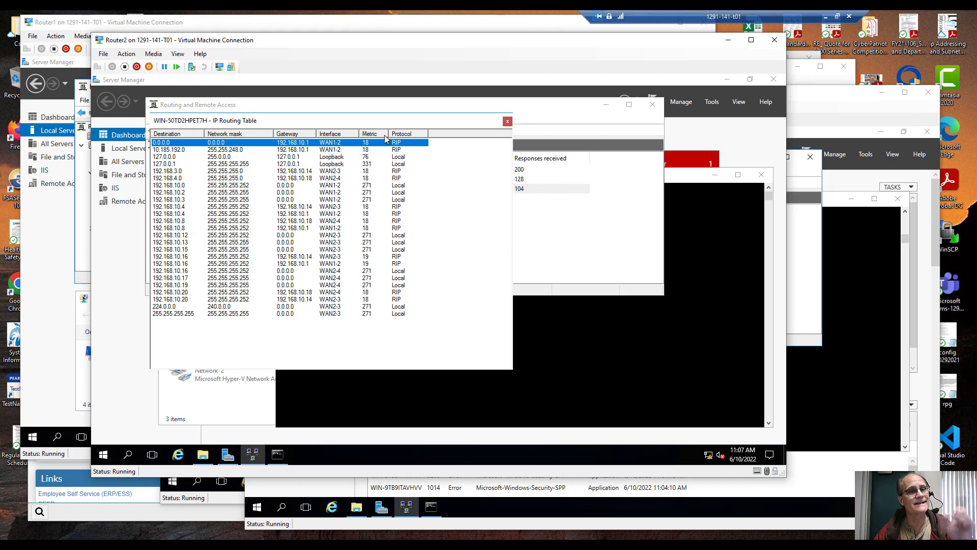
click(508, 121)
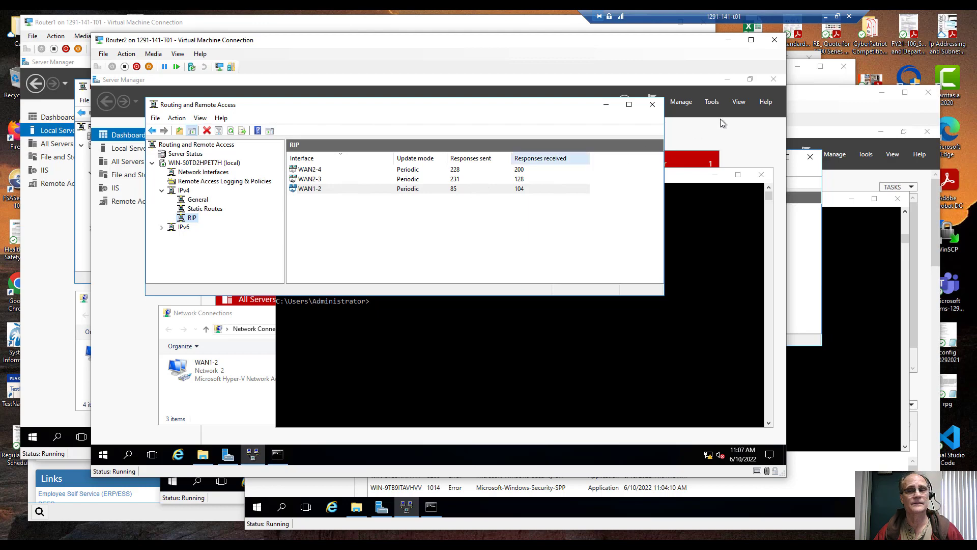
click(806, 94)
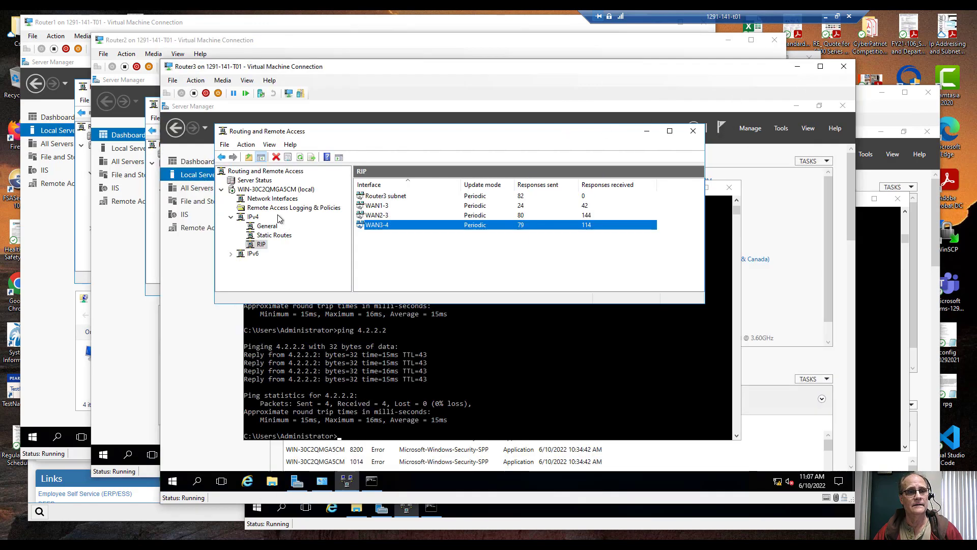
- Check Router3's IP routing table for the RIP-learned 0.0.0.0 default route
click(301, 157)
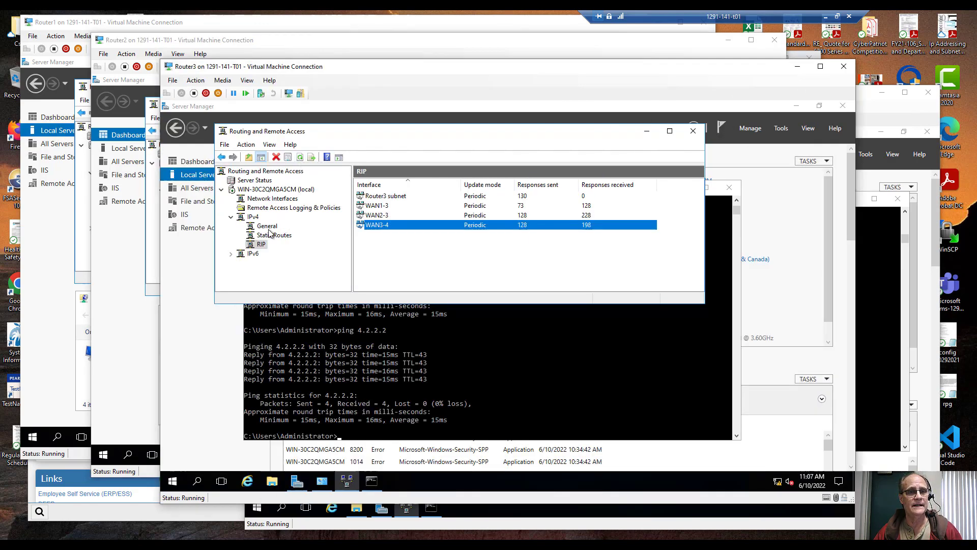
right_click(272, 235)
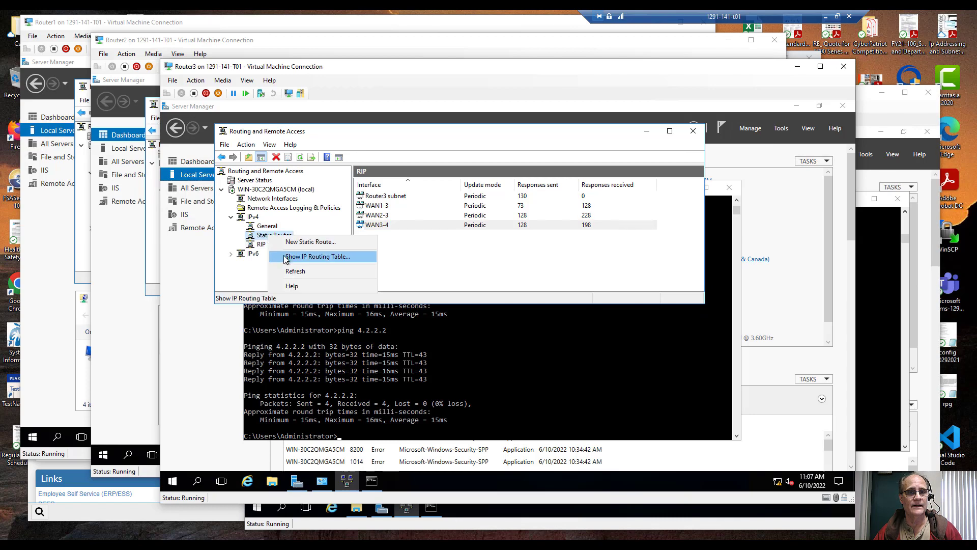
click(286, 257)
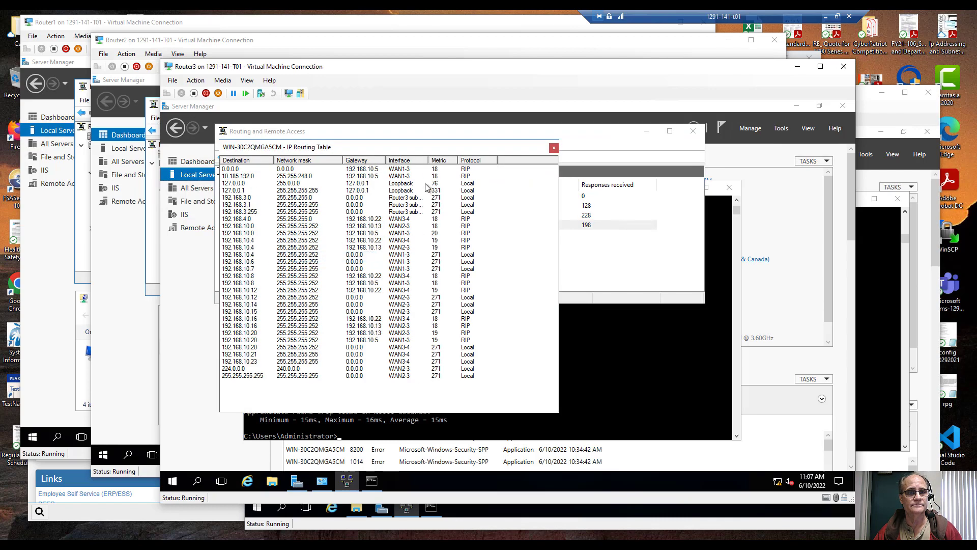
click(553, 148)
- Check Router4's IP routing table for the RIP-learned 0.0.0.0 default route
click(877, 113)
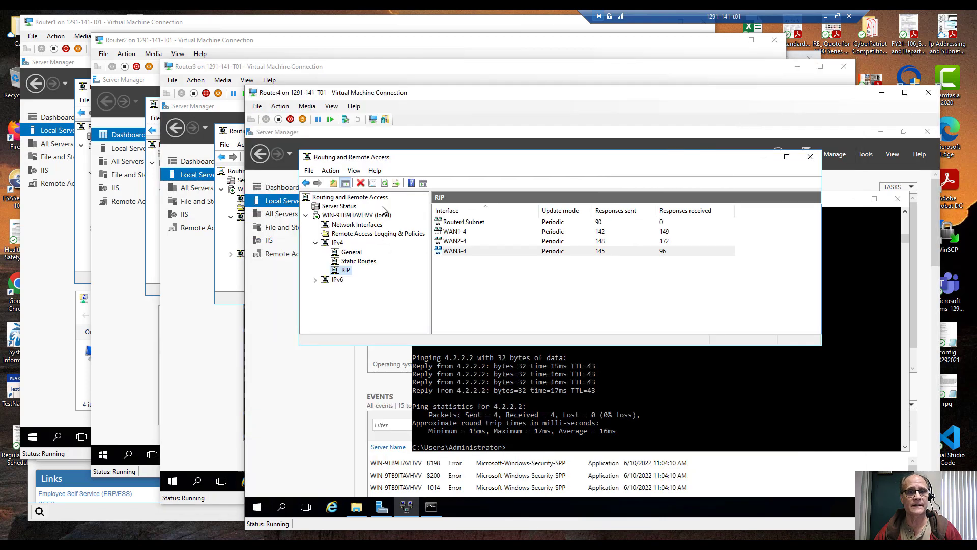
right_click(357, 261)
click(376, 282)
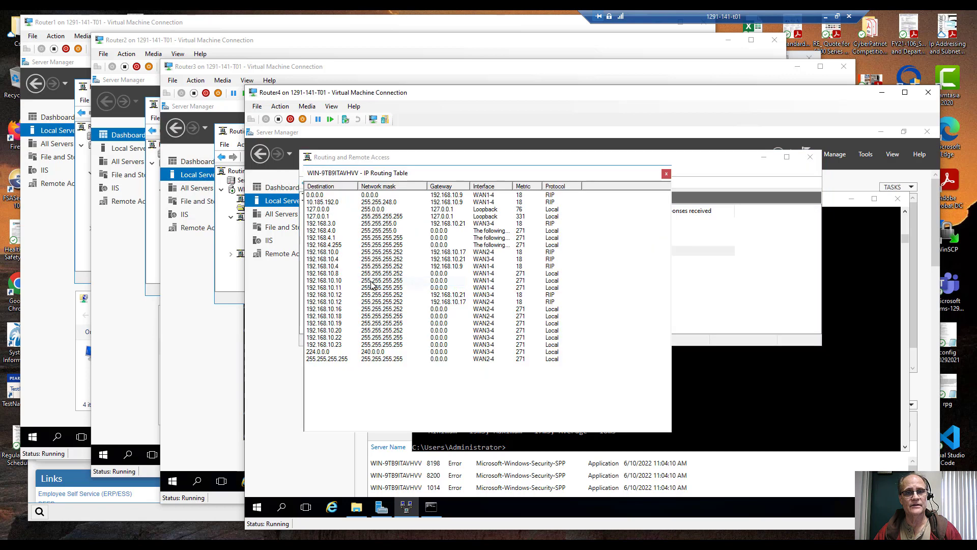
click(666, 174)
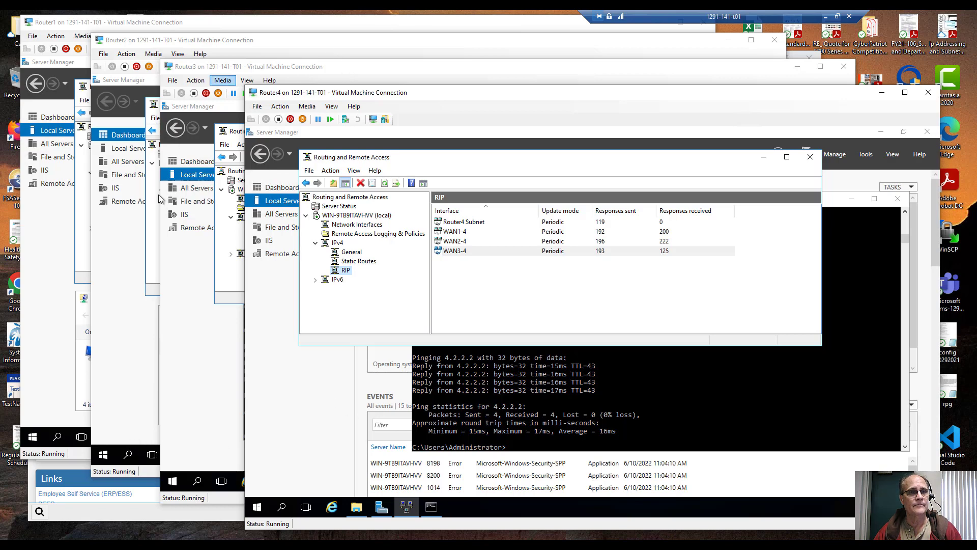
- On Router1, re-enable the WAN1-2 connection and disable WAN1-3
click(78, 392)
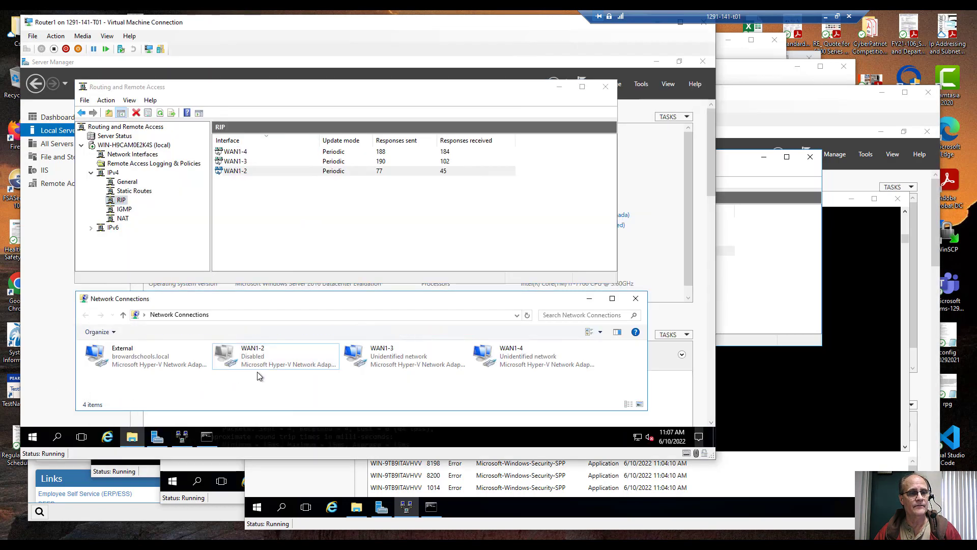
right_click(276, 360)
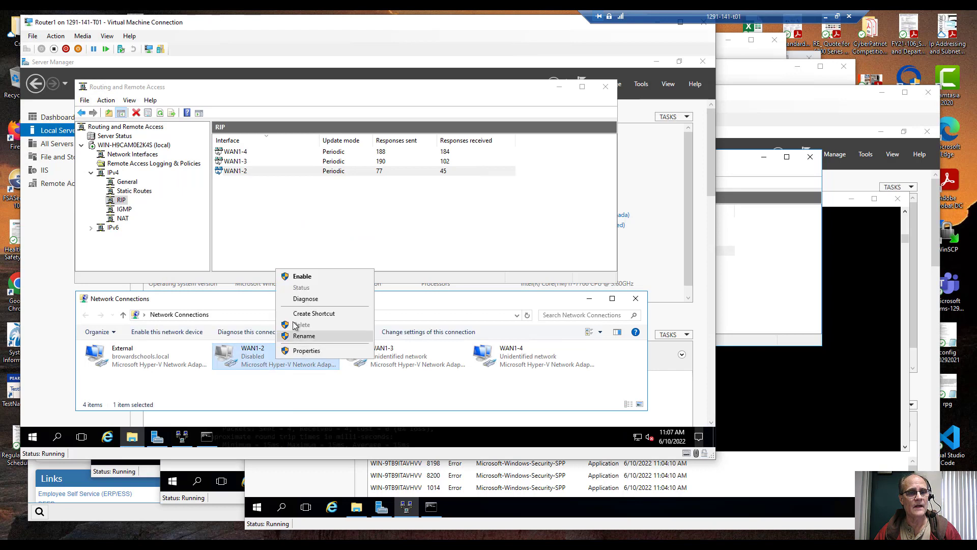
click(304, 278)
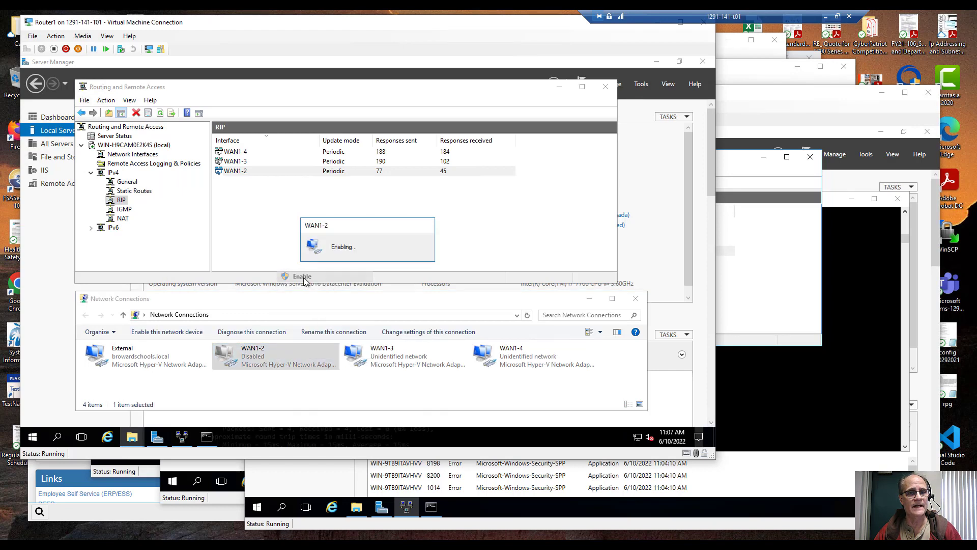
right_click(381, 351)
click(413, 256)
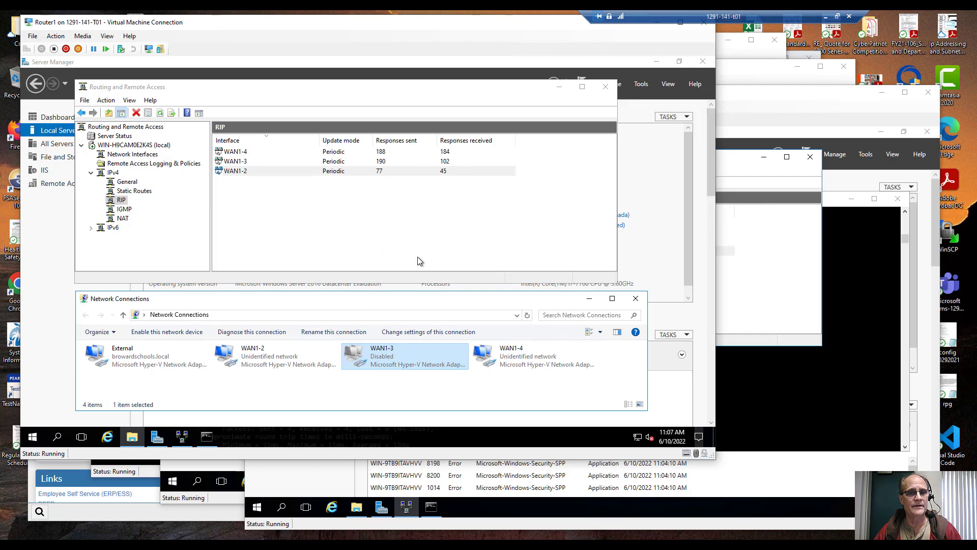
- Rerun ping 4.2.2.2 from Router2 and Router3 to test connectivity
click(737, 57)
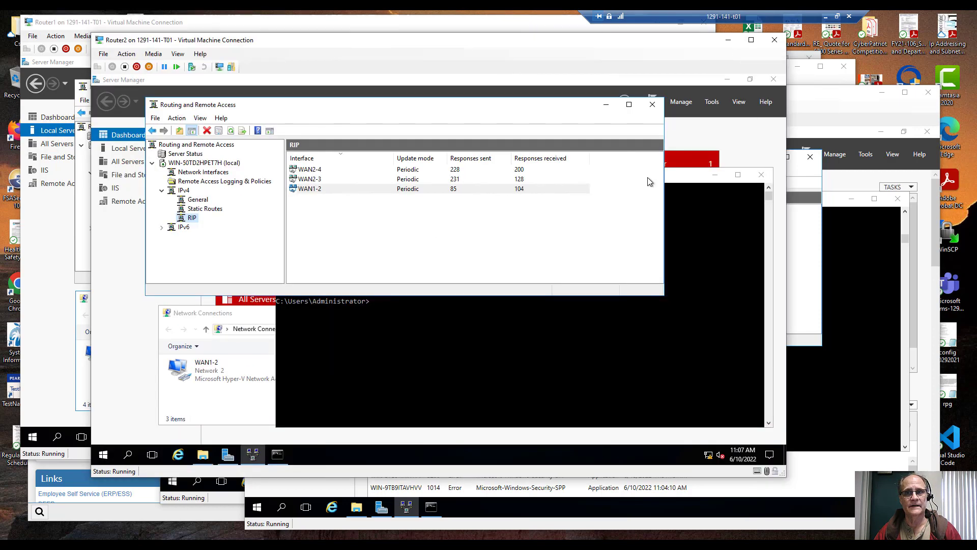
click(692, 221)
key(Up)
key(Return)
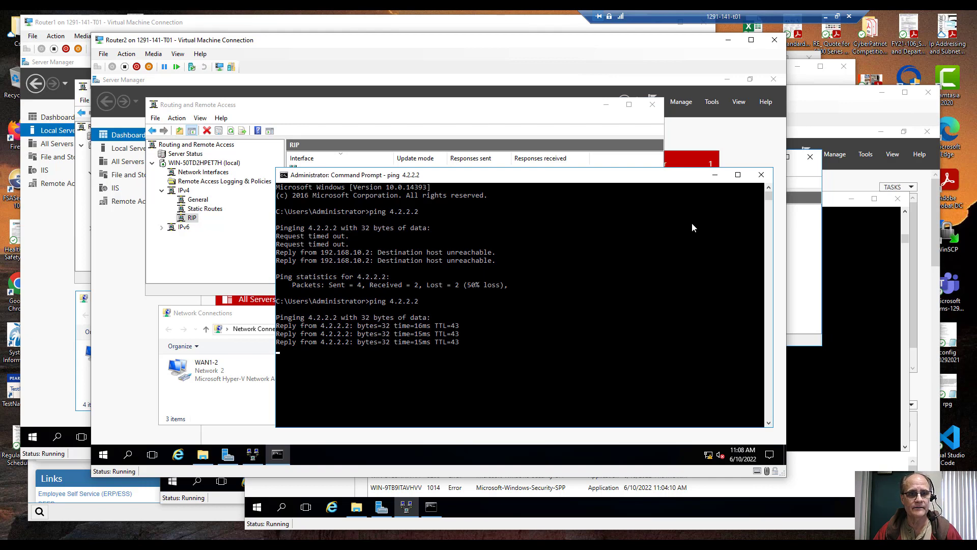
click(804, 74)
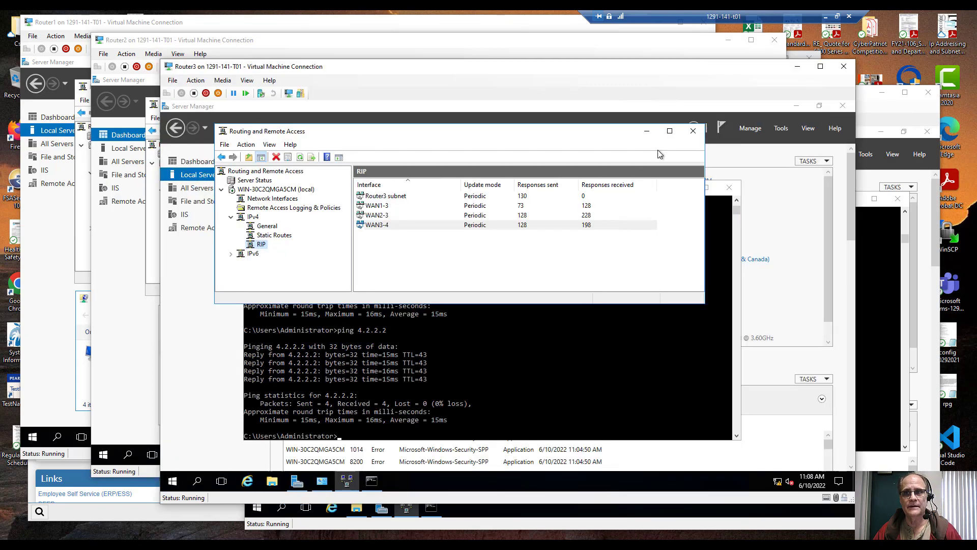
click(509, 339)
key(Up)
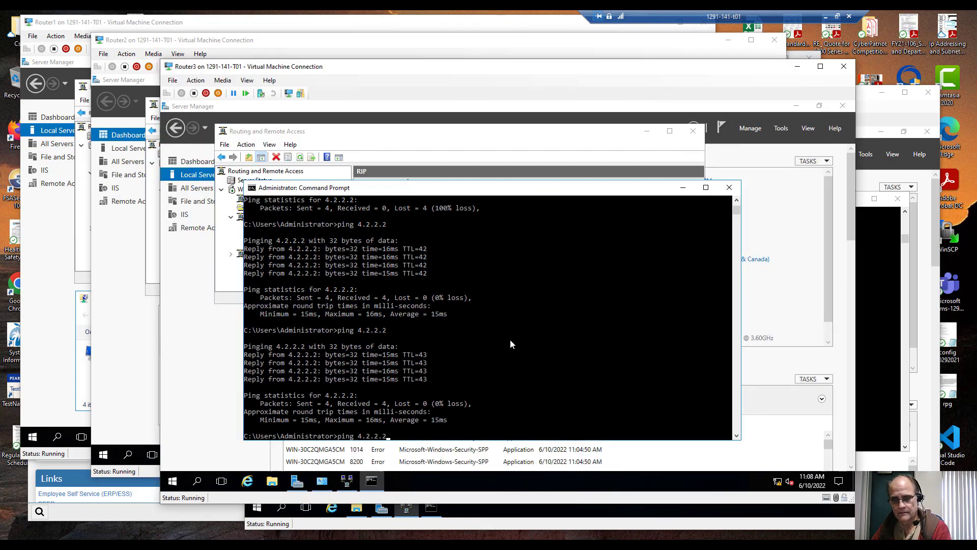
key(Return)
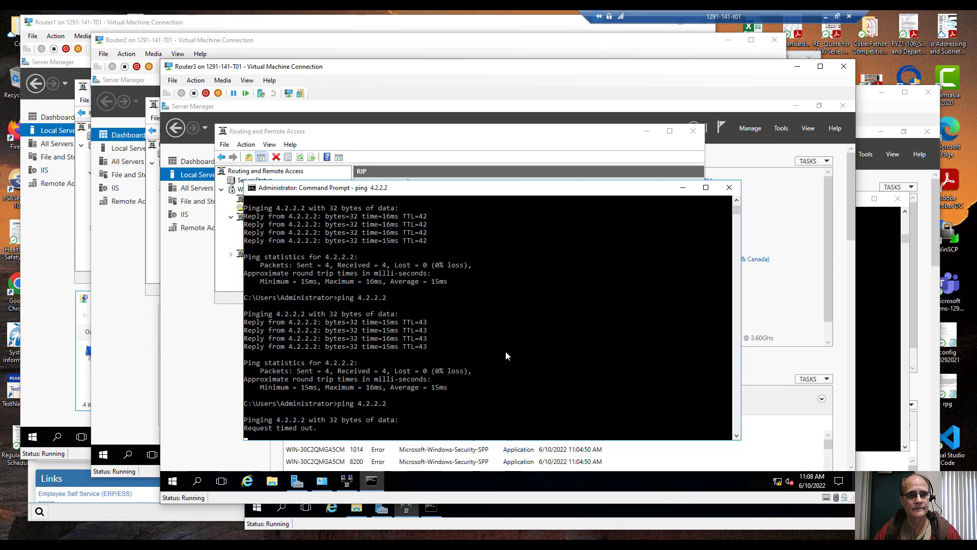
- Show Router3's IP routing table, noting the 0.0.0.0 default route still via WAN1-3
click(440, 141)
right_click(269, 237)
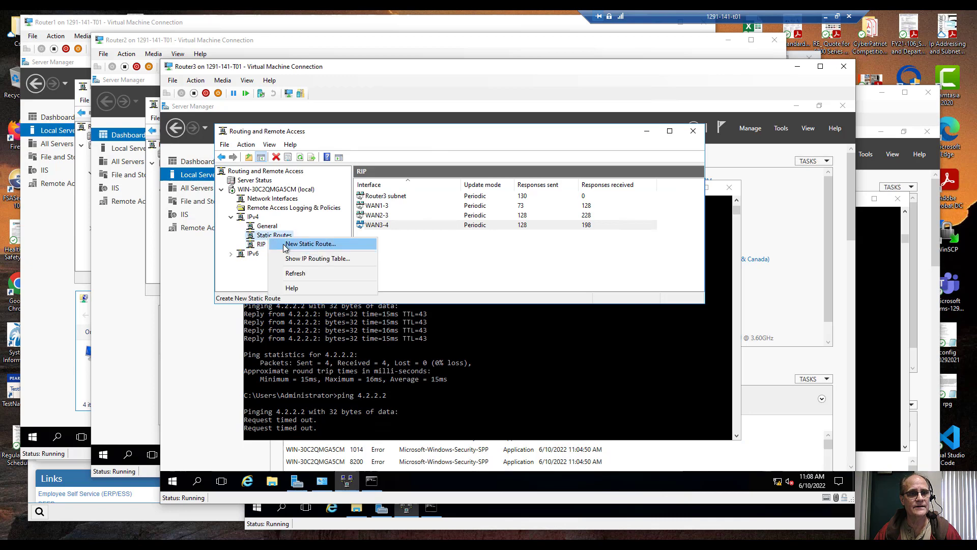
click(295, 258)
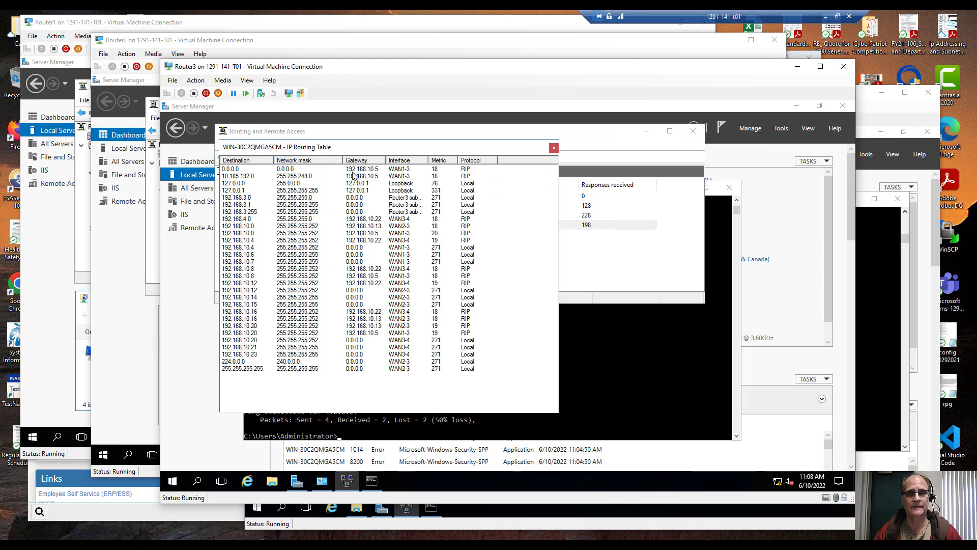
click(553, 149)
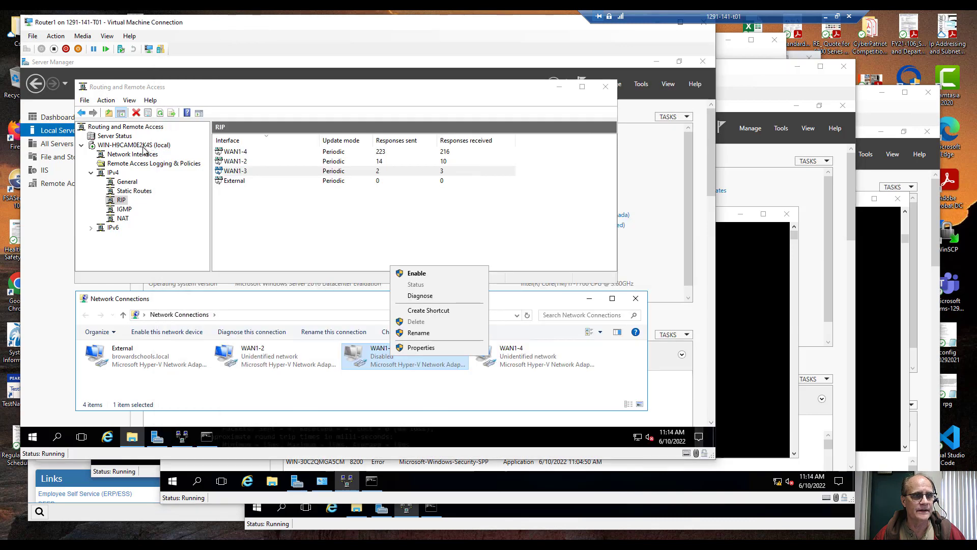
- Restart Routing and Remote Access on Router1 through All Tasks > Restart
right_click(144, 147)
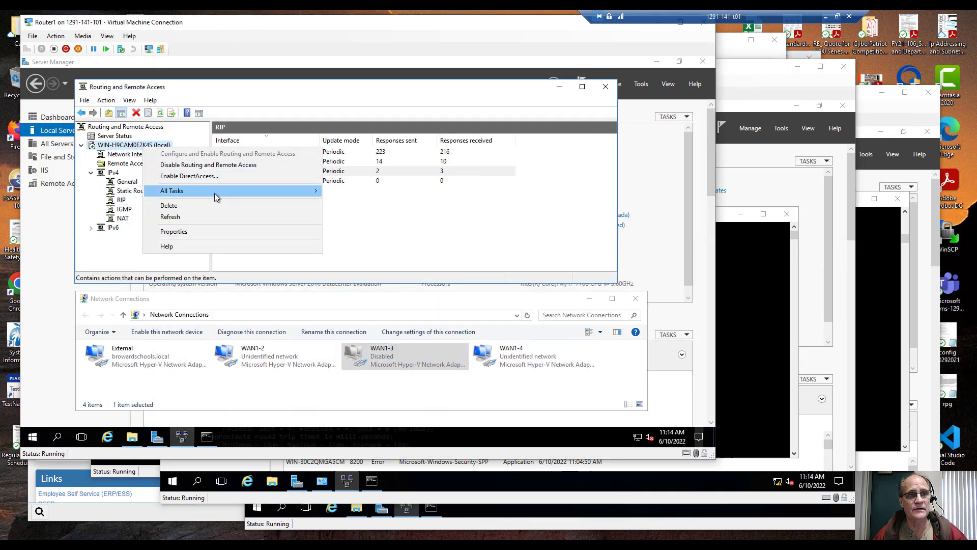
mouse_move(214, 191)
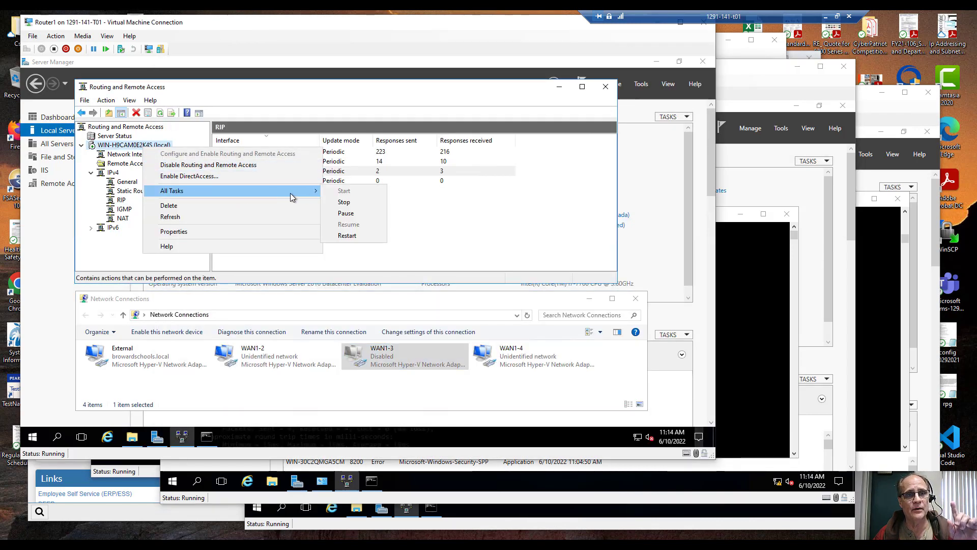
click(345, 236)
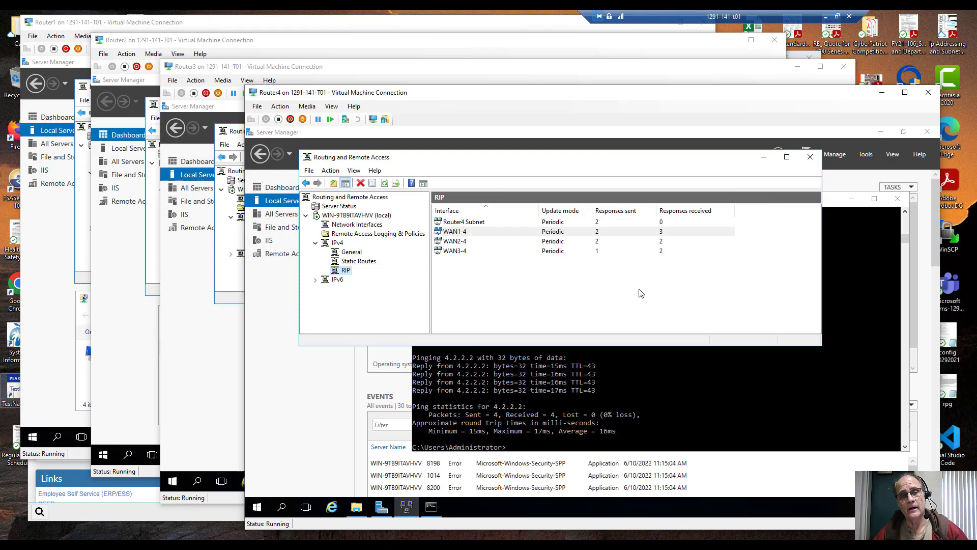
- Show Router3's IP routing table, pointing out the RIP default route via WAN2-3
click(236, 25)
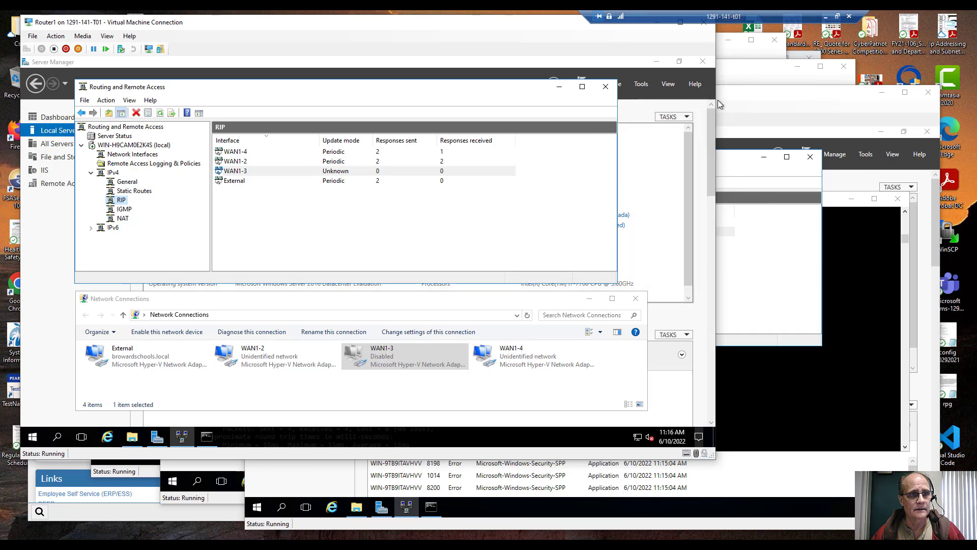
click(728, 57)
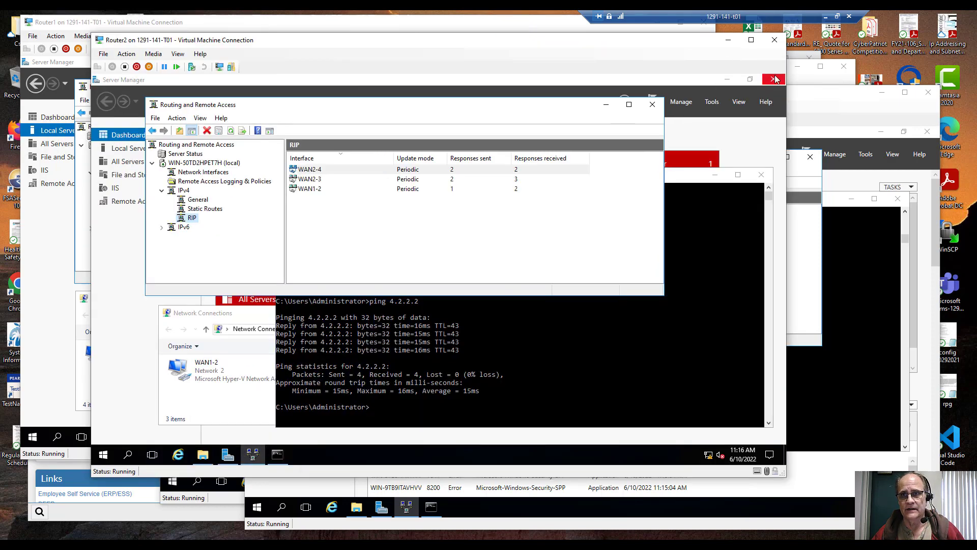
click(803, 85)
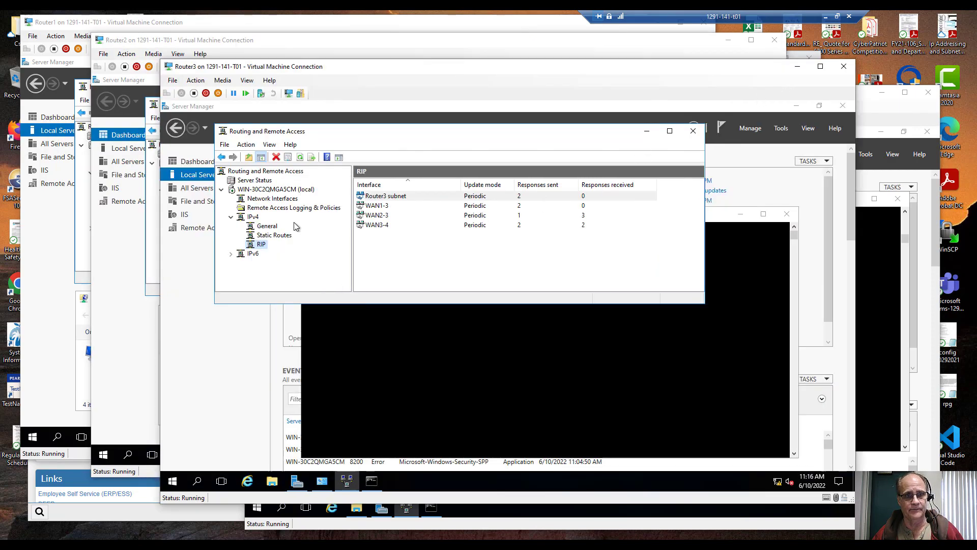
right_click(286, 237)
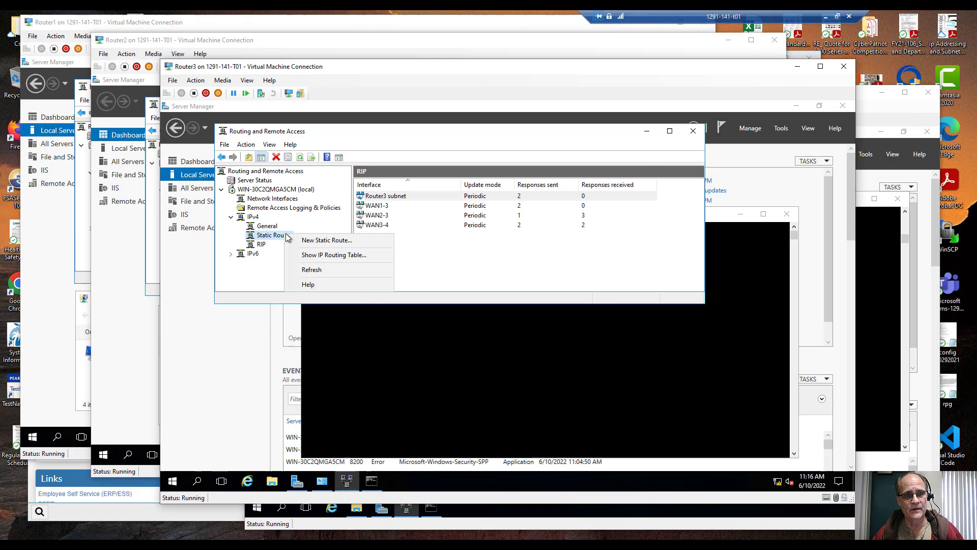
click(301, 256)
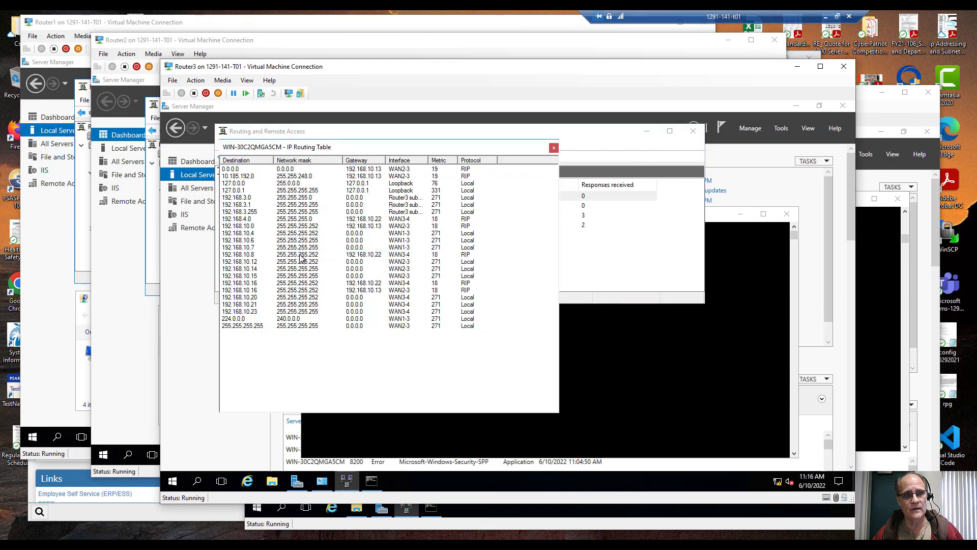
click(373, 170)
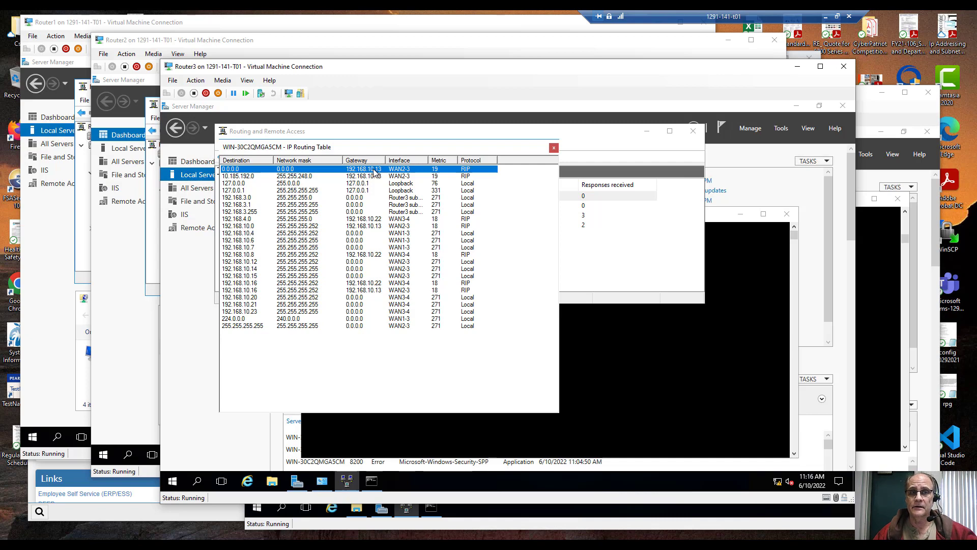
- Run ping 4.2.2.2 in Router3's Command Prompt
click(646, 347)
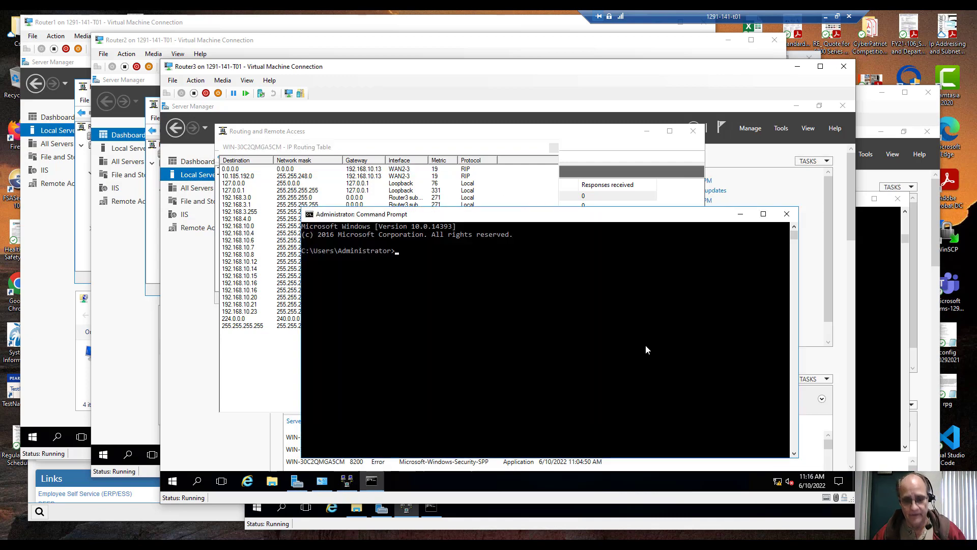
text(ping 4.2)
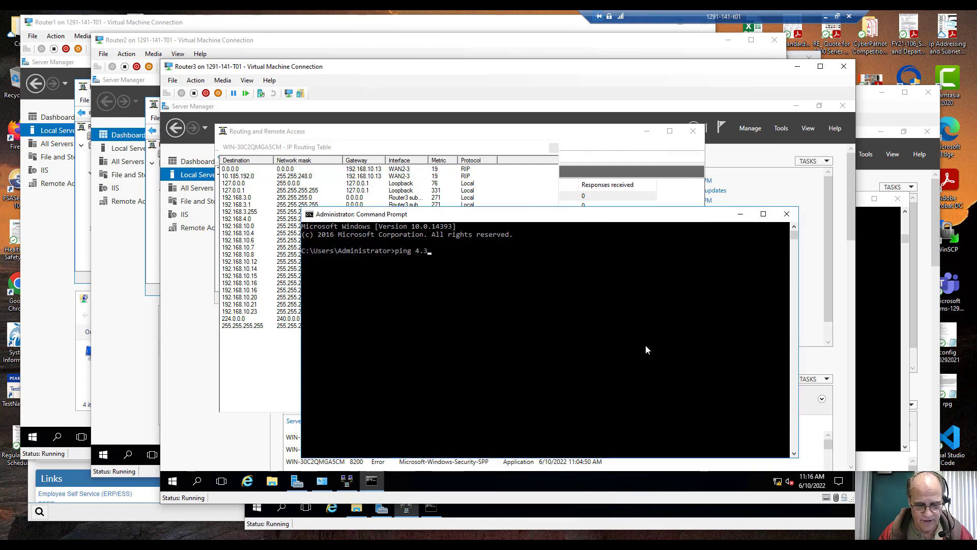
text(.2.2)
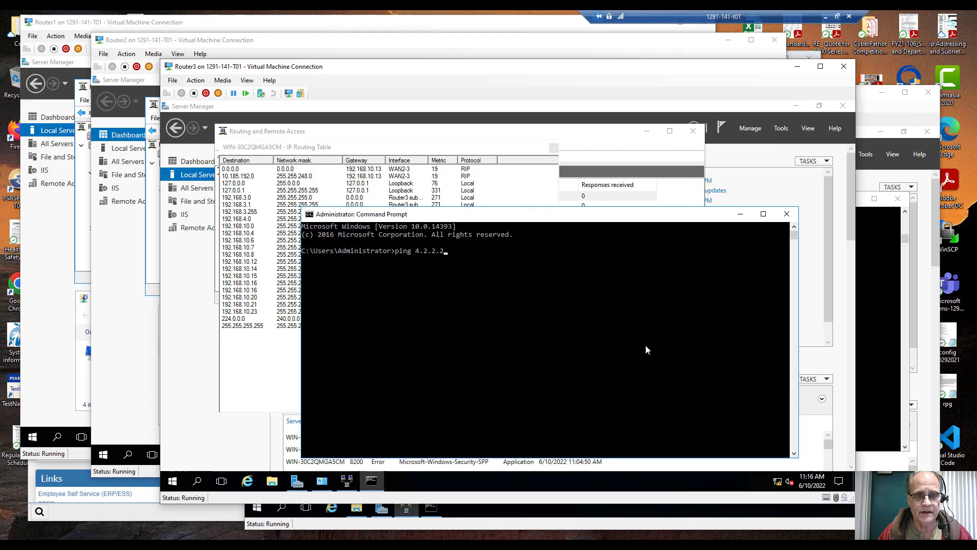
key(Return)
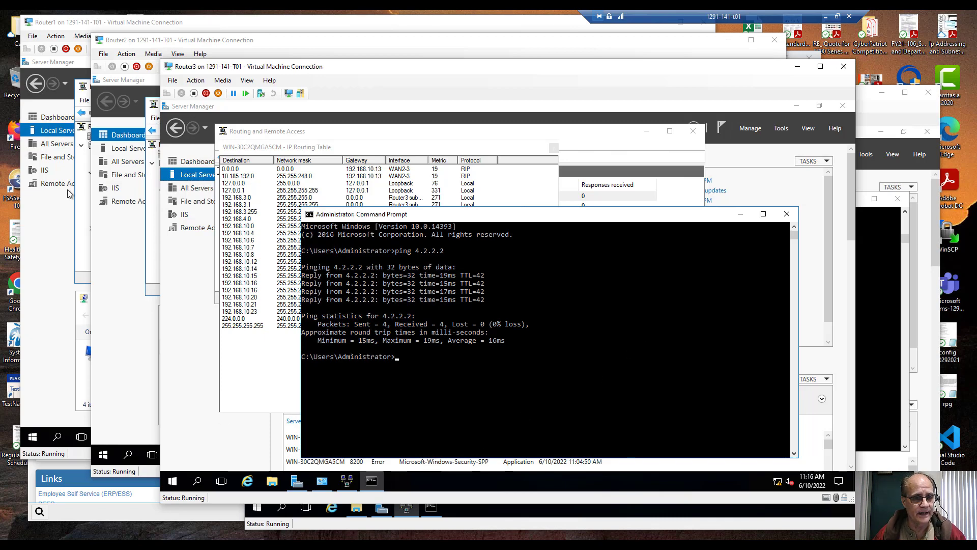
- Re-enable Router1's WAN1-3 connection
click(168, 25)
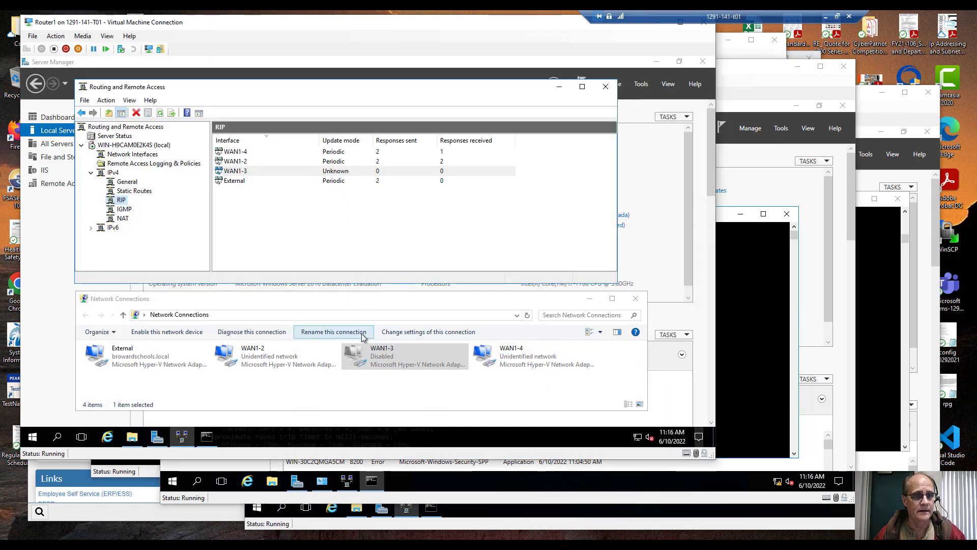
right_click(363, 353)
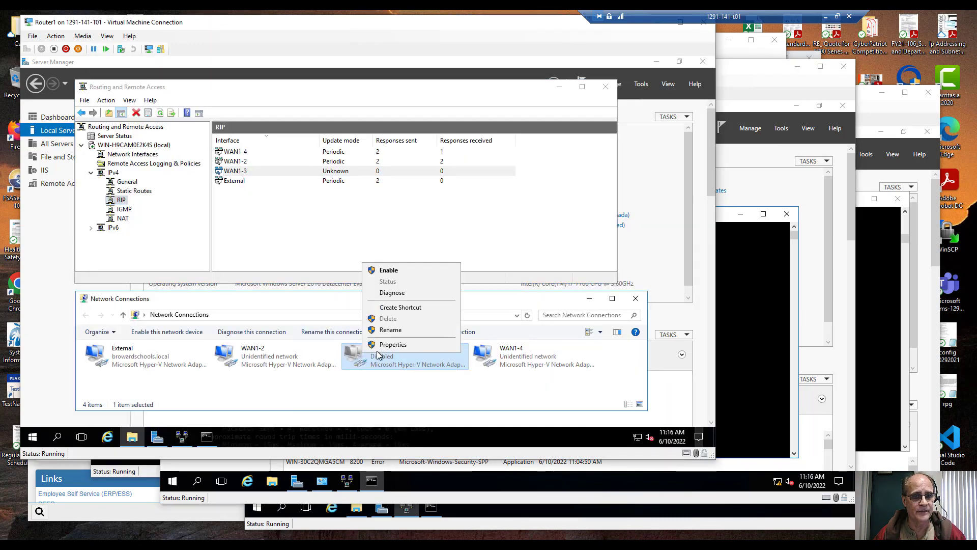
click(388, 270)
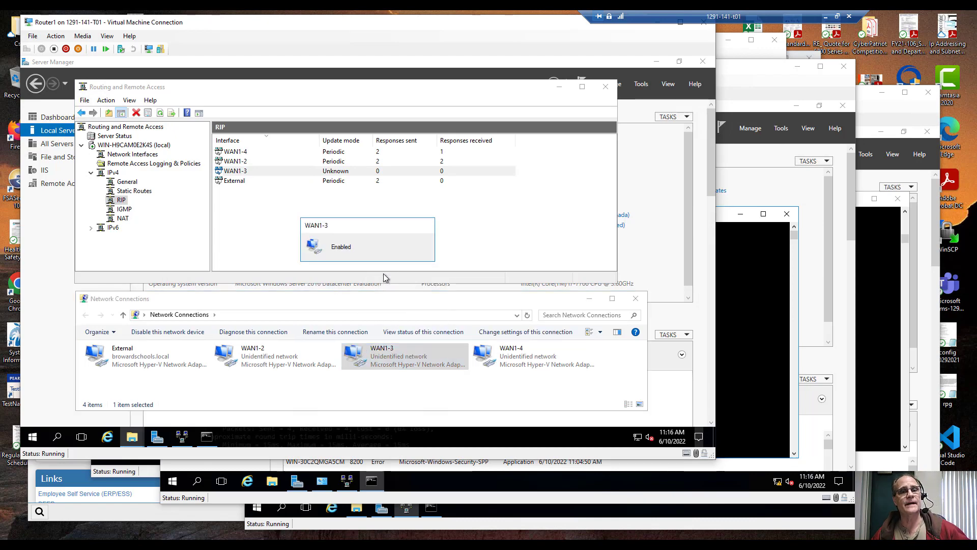
- Refresh Router3's RIP statistics and examine its default routes via WAN3-4 and WAN2-3
click(754, 75)
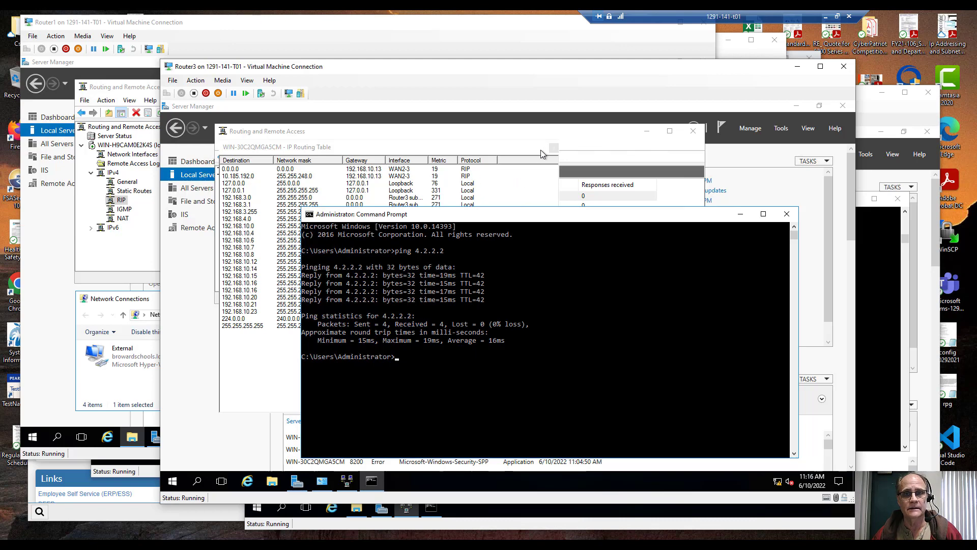
click(552, 148)
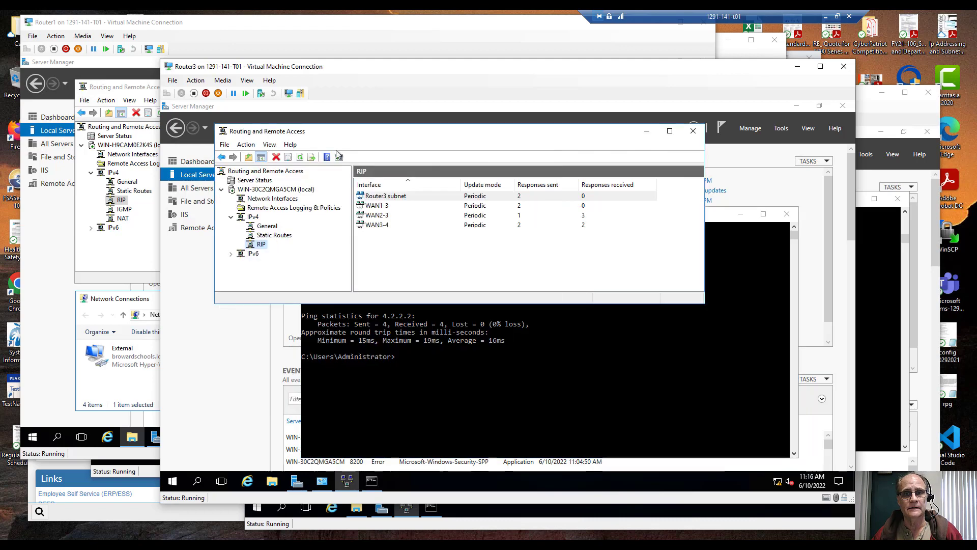
click(299, 157)
right_click(278, 237)
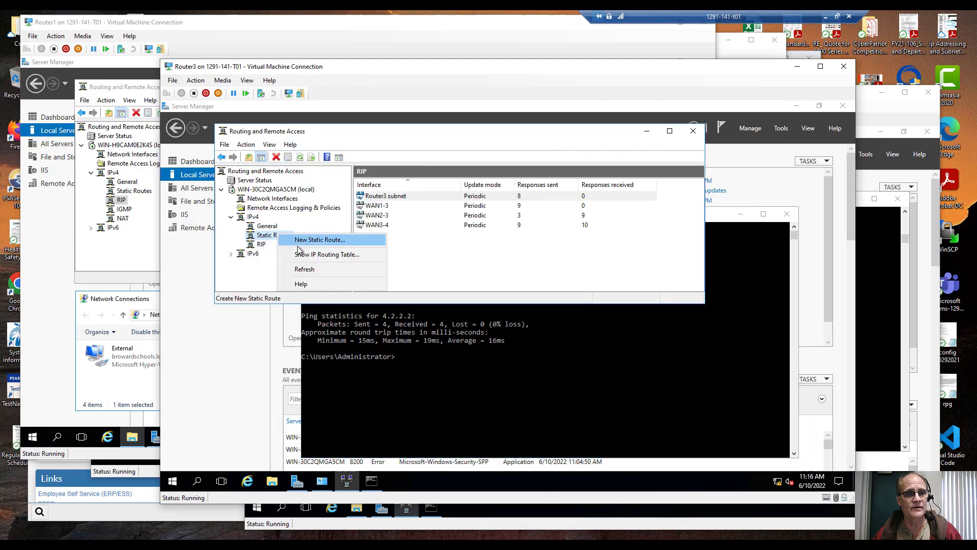
click(327, 254)
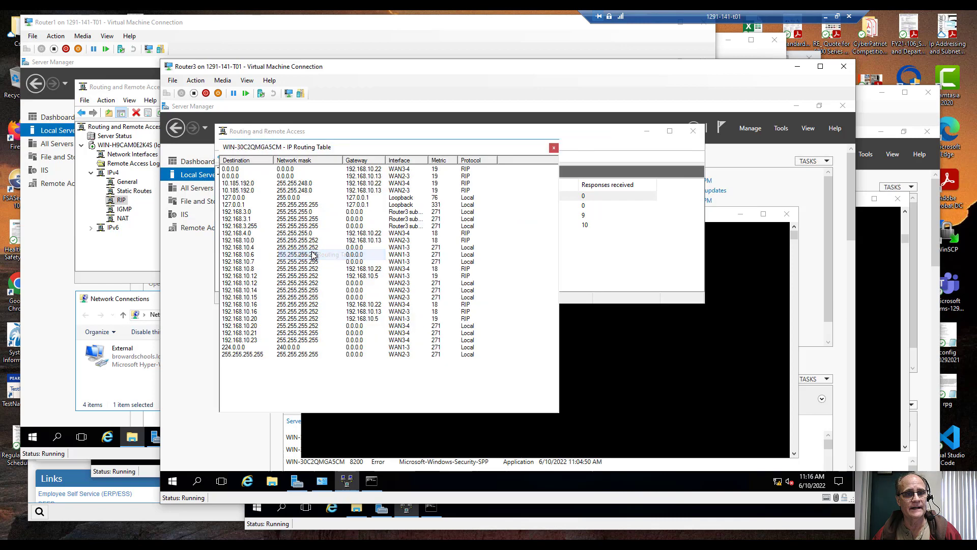
click(367, 171)
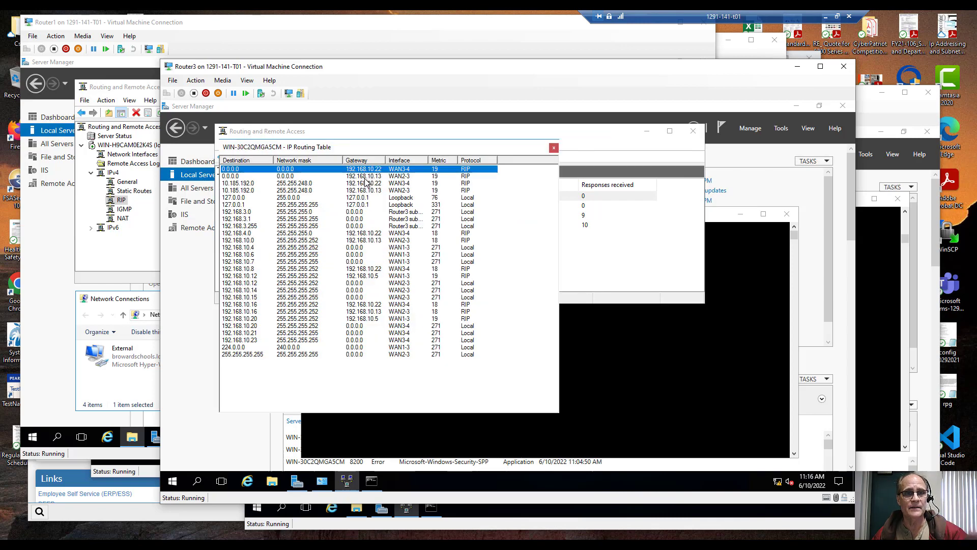
click(366, 176)
click(367, 170)
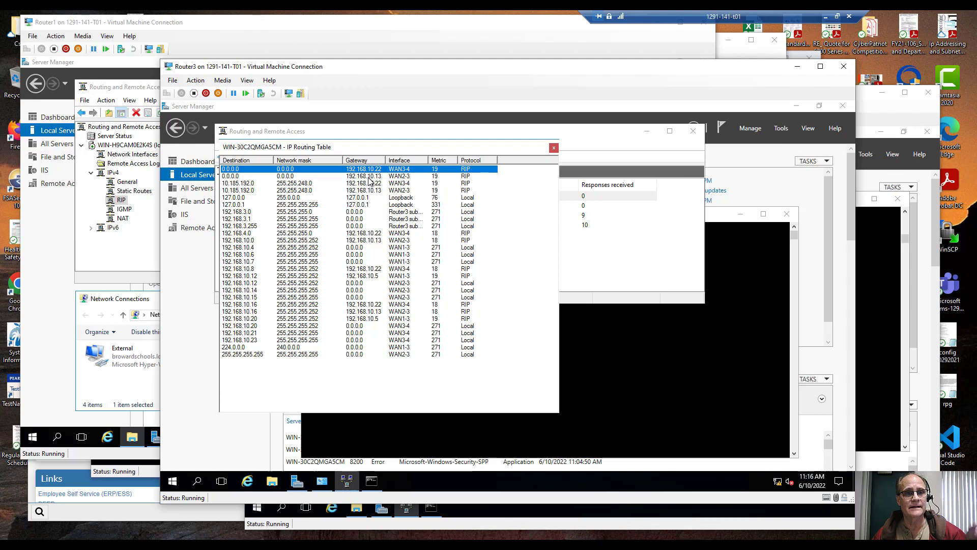
click(367, 176)
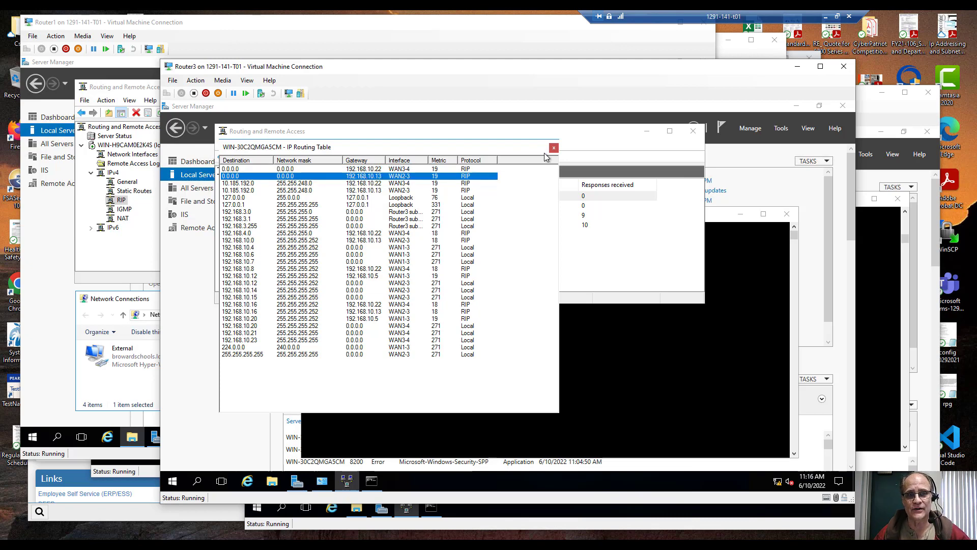
click(554, 148)
- Rerun ping 4.2.2.2, then confirm Router3's default route now goes via WAN1-3 with metric 18
click(622, 356)
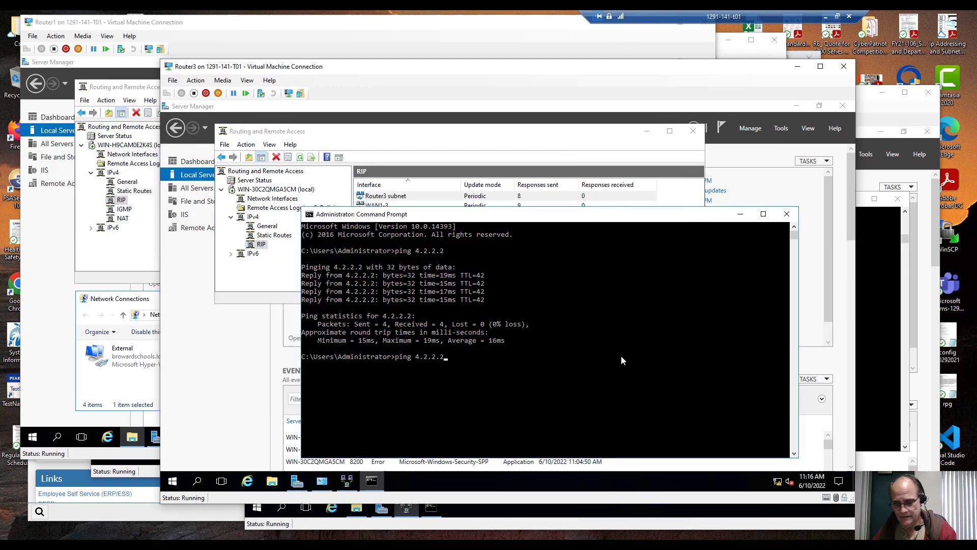
key(Up)
key(Return)
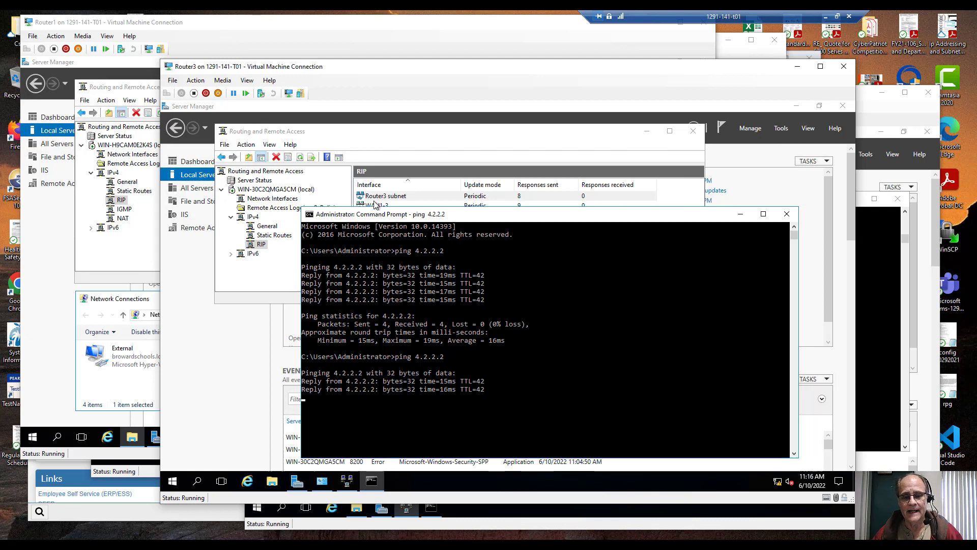
click(274, 236)
right_click(274, 235)
click(298, 254)
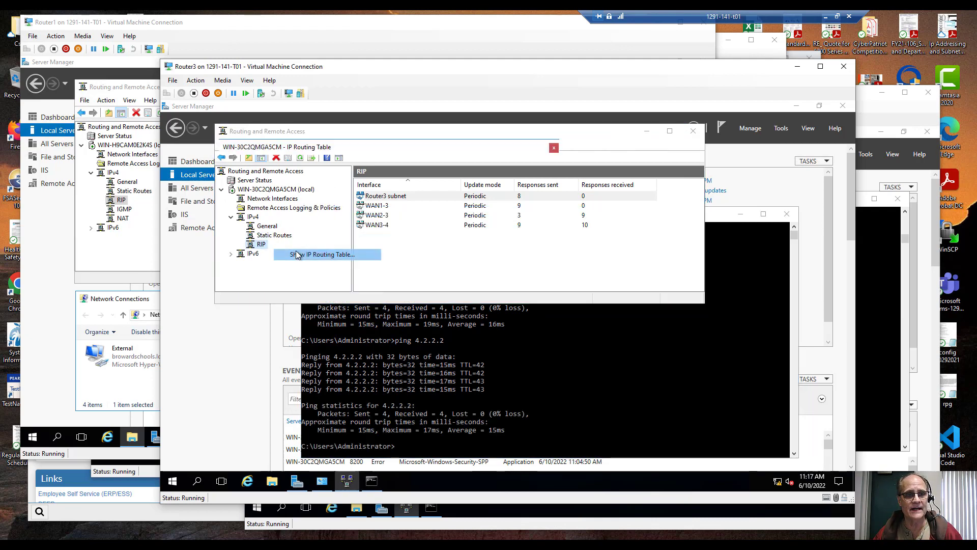
click(362, 171)
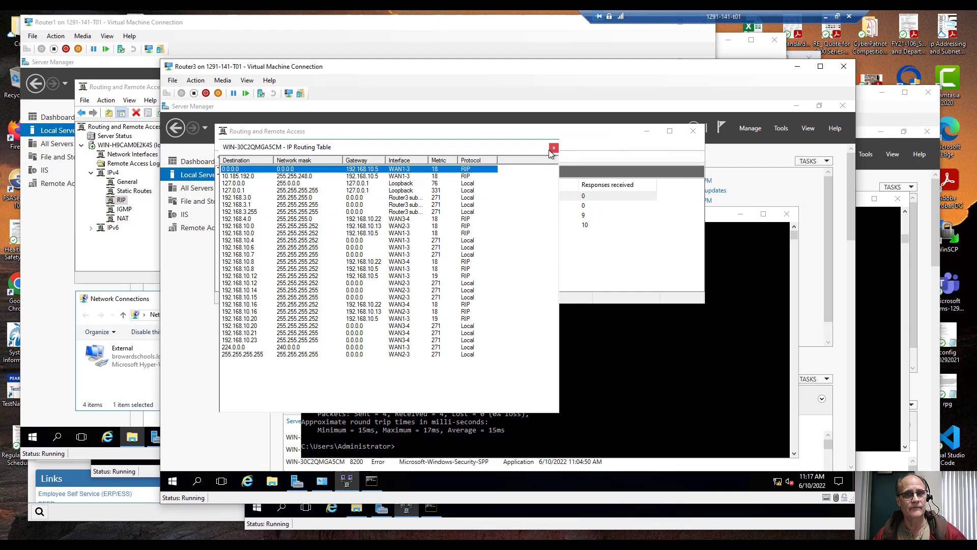
click(554, 148)
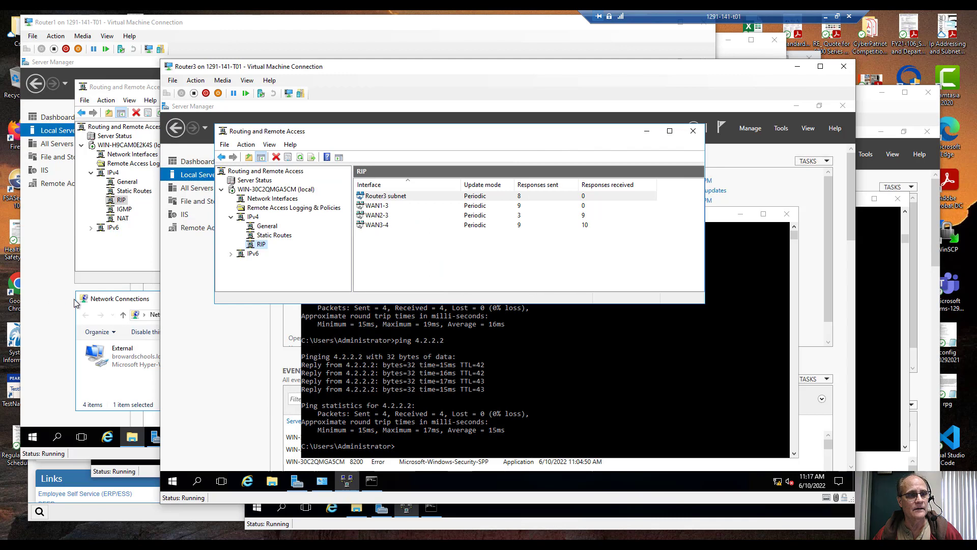
click(117, 303)
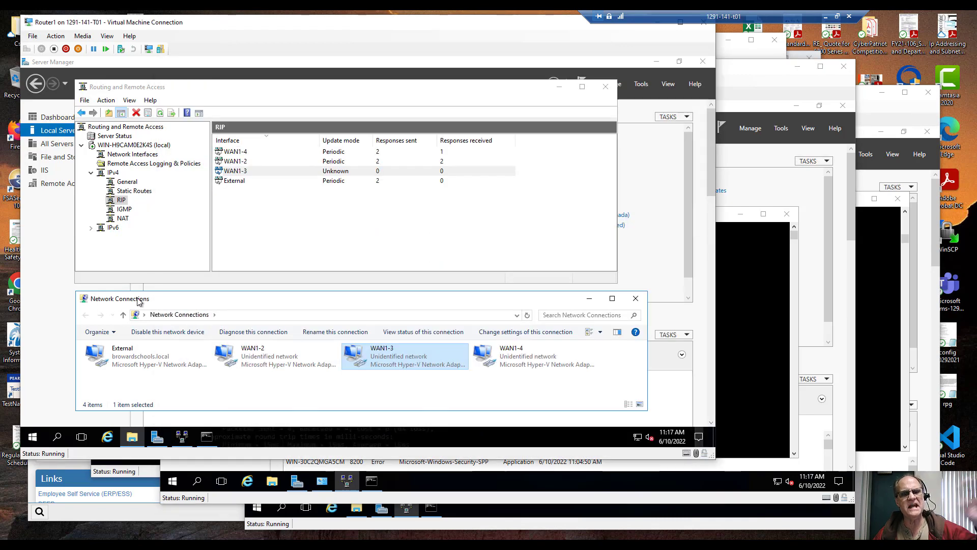
- Disable both the WAN1-2 and WAN1-3 connections on Router1
right_click(282, 359)
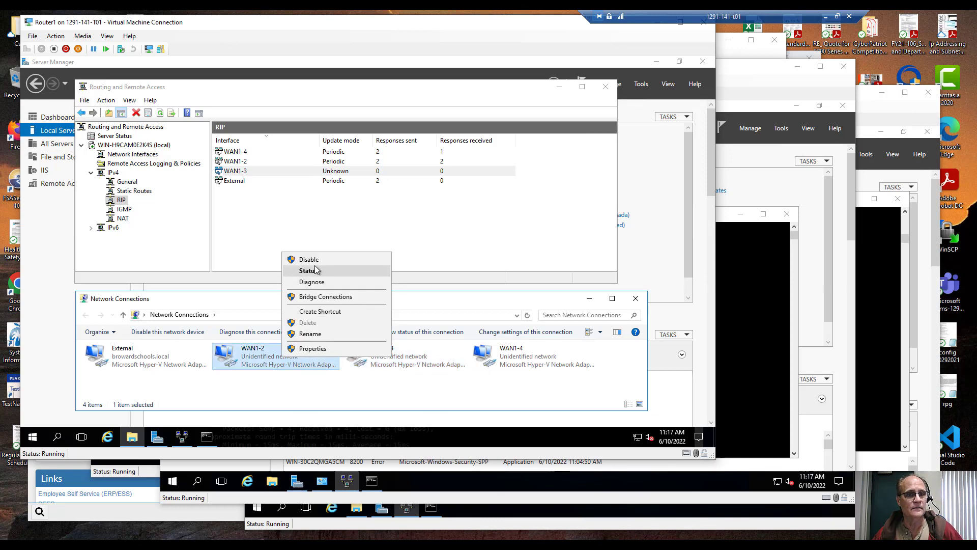
click(308, 259)
right_click(381, 355)
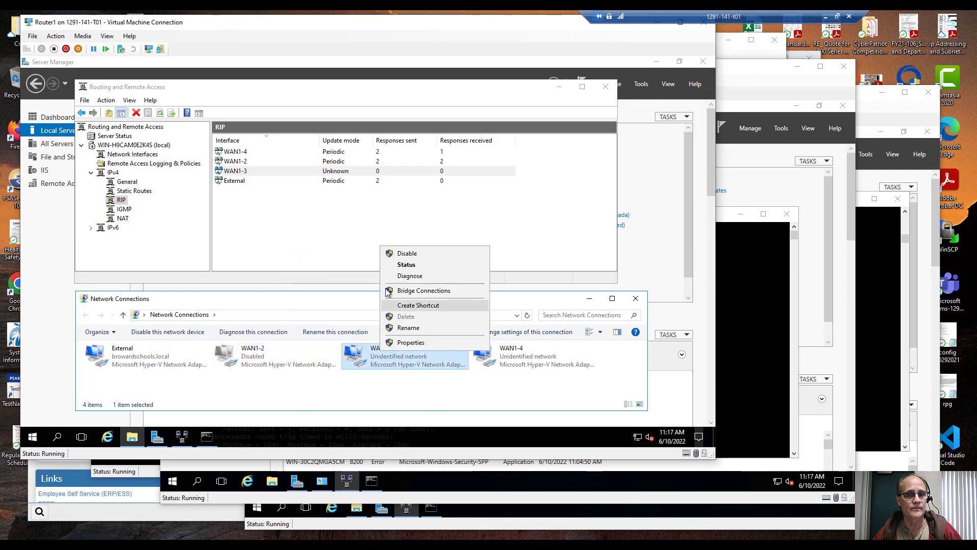
click(410, 258)
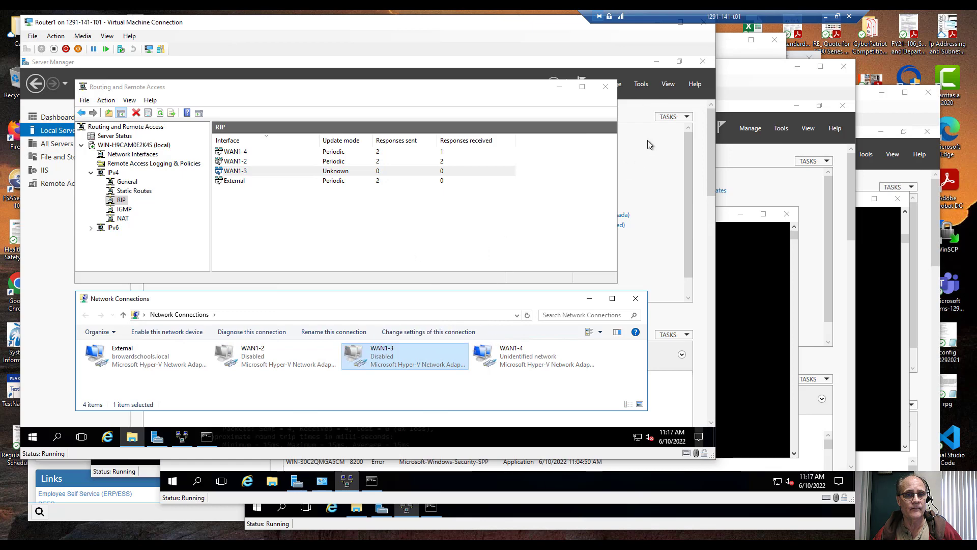
click(719, 65)
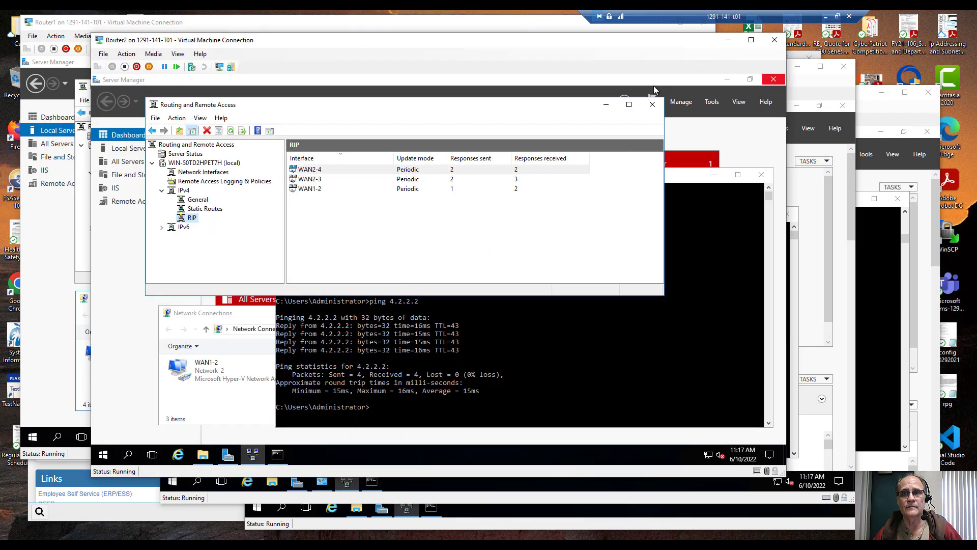
- Refresh Router2's RIP counters, show its routing table, and rerun ping 4.2.2.2
click(231, 132)
right_click(213, 212)
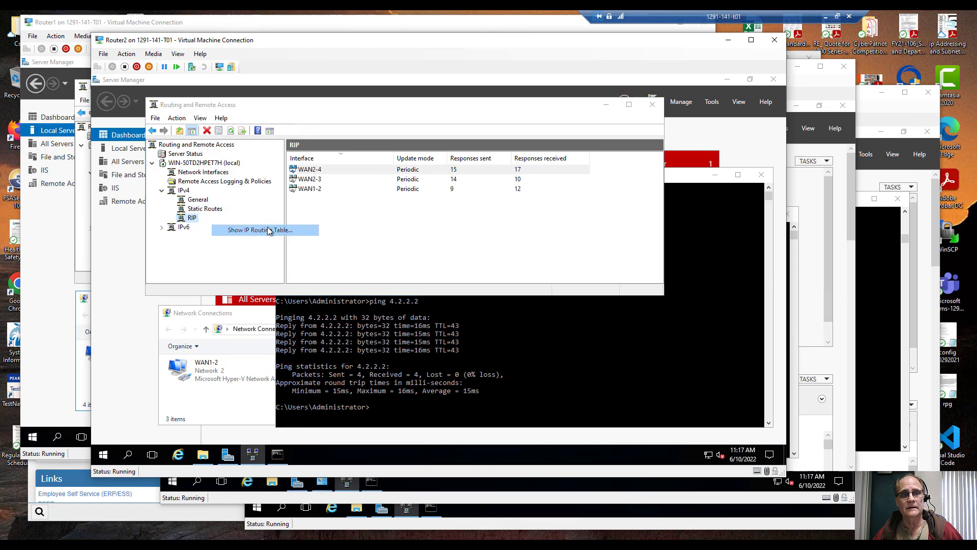
click(270, 227)
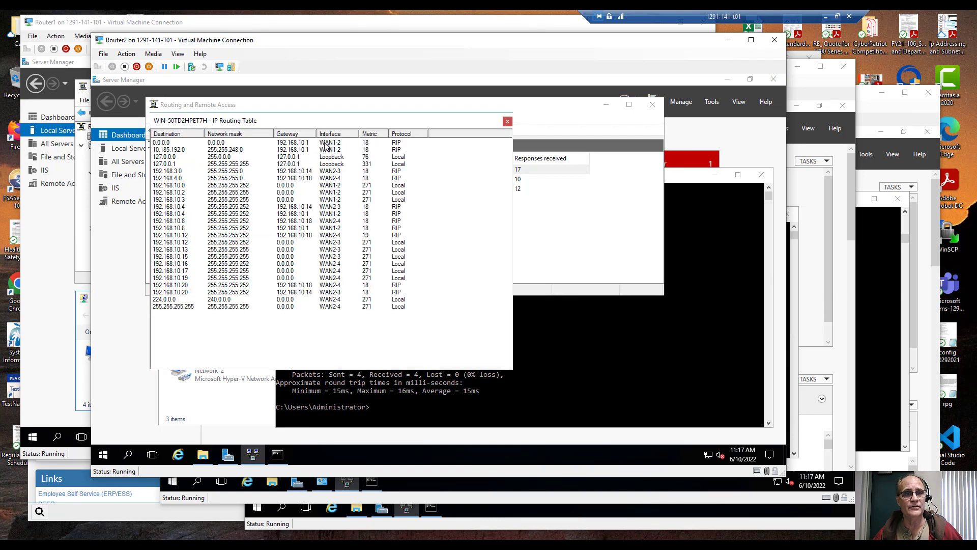
click(610, 391)
key(Up)
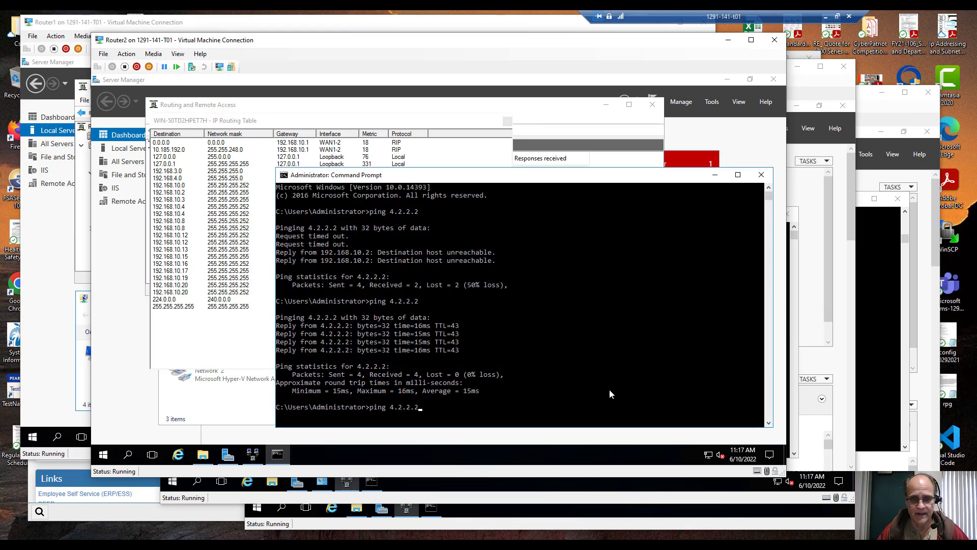
key(Return)
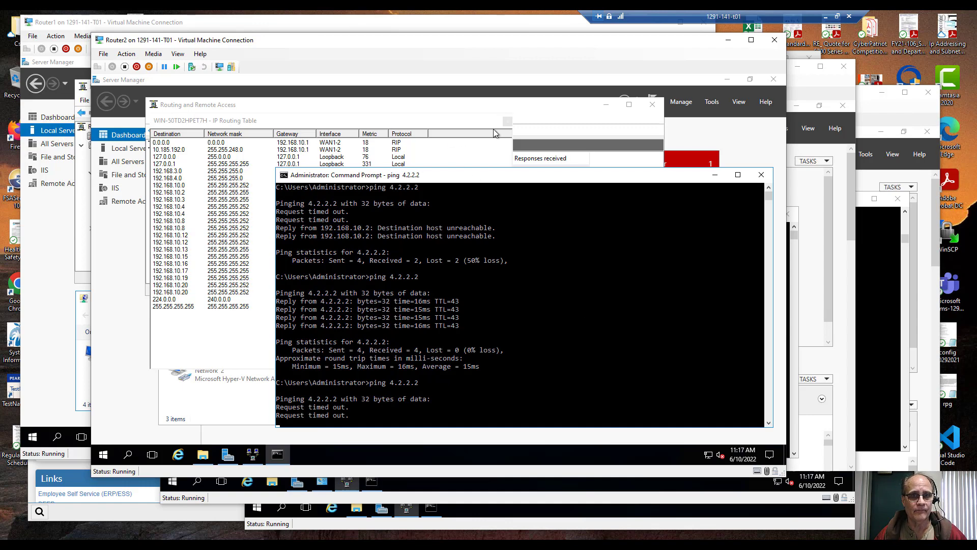
- Recheck Router2's IP routing table several times, refreshing the RIP counters in between
click(507, 121)
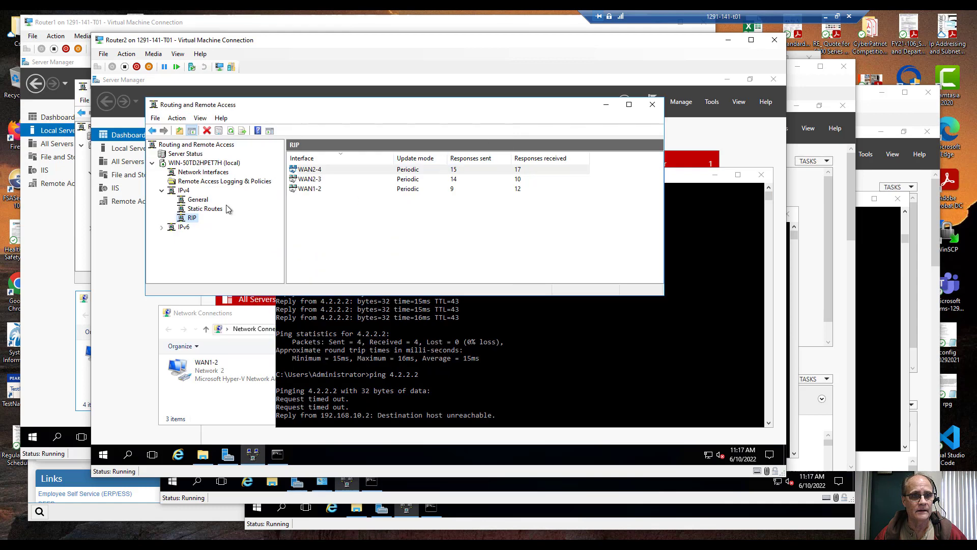
right_click(210, 208)
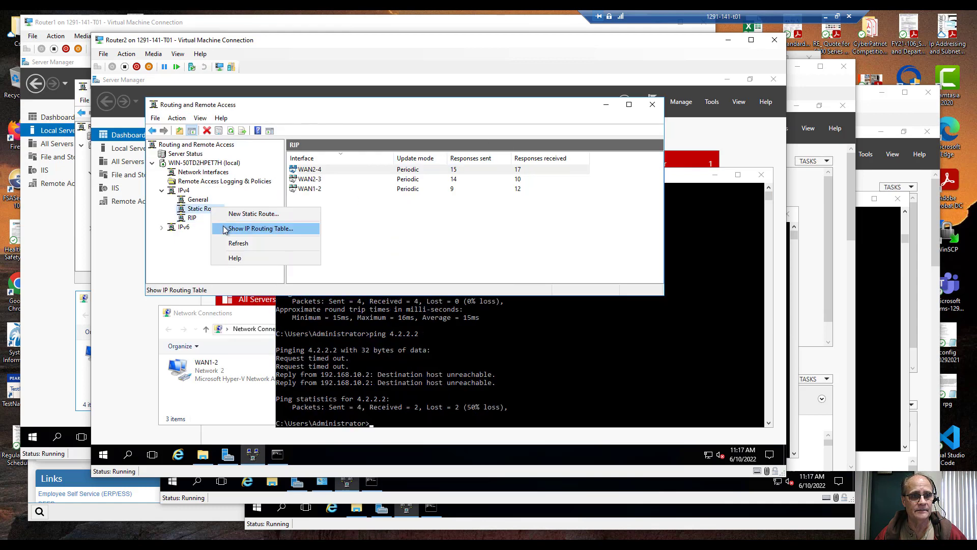
click(225, 229)
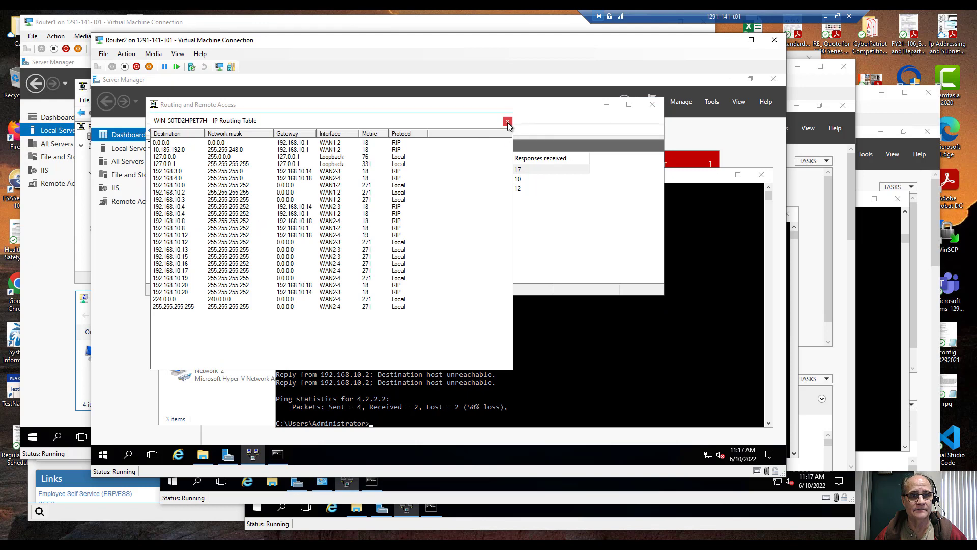
click(507, 122)
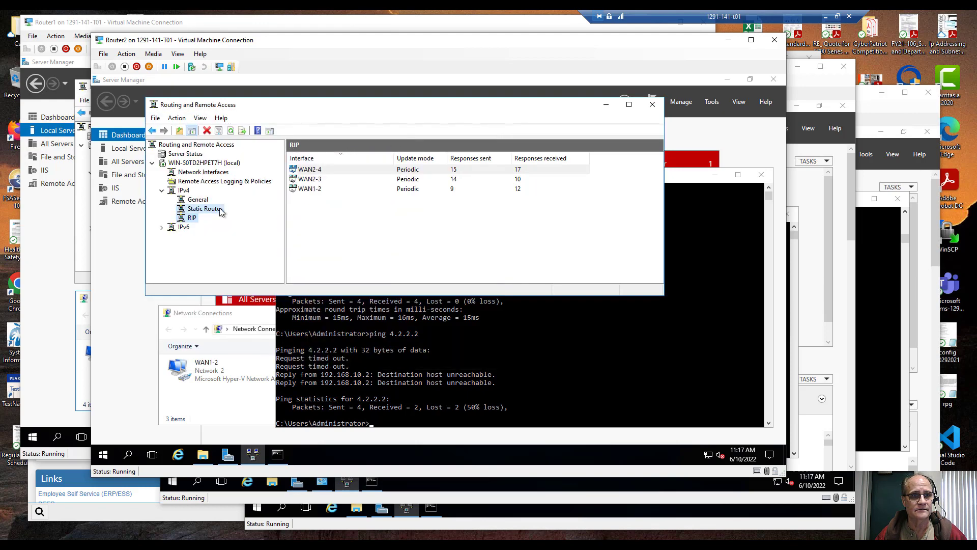
right_click(219, 211)
click(239, 229)
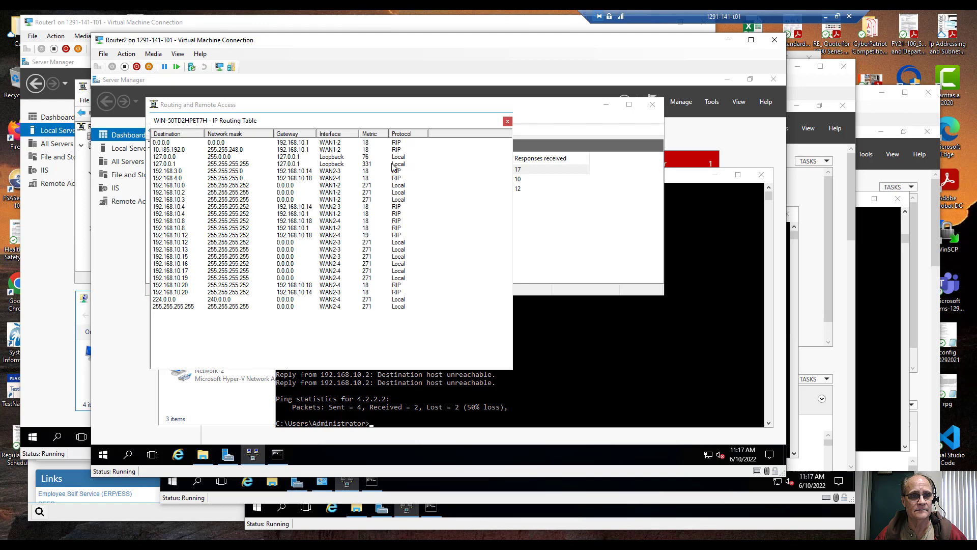
click(507, 121)
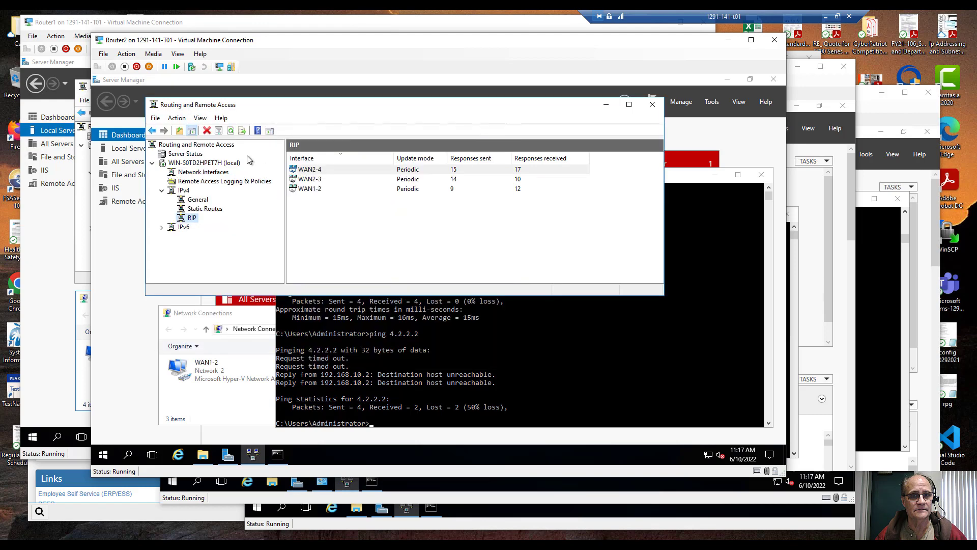
click(229, 132)
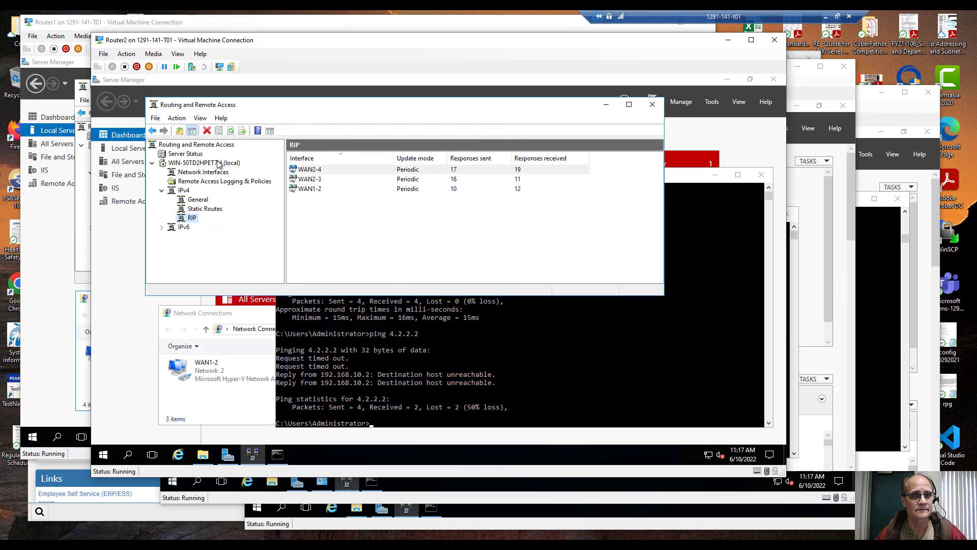
right_click(217, 213)
click(240, 230)
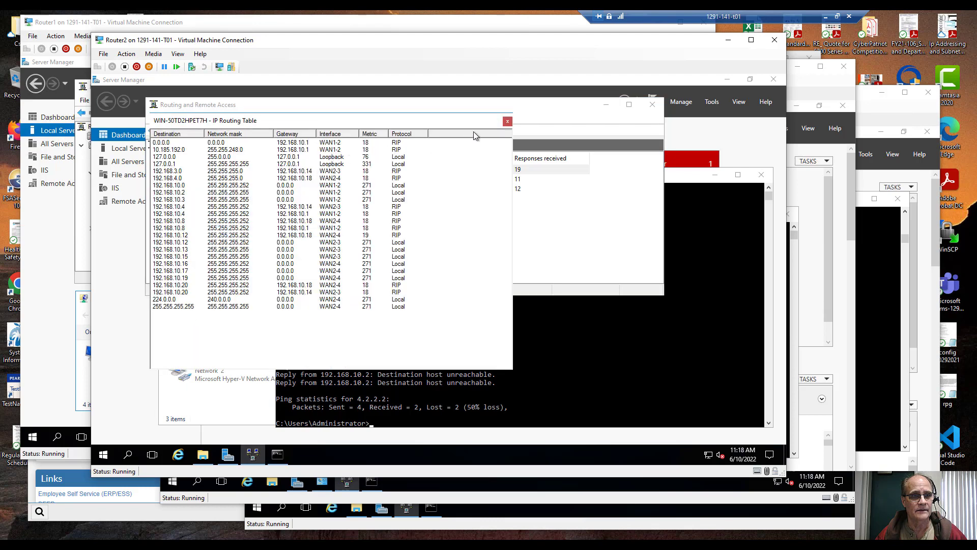
click(507, 122)
- Rerun ping 4.2.2.2 from Router4's Command Prompt
click(874, 113)
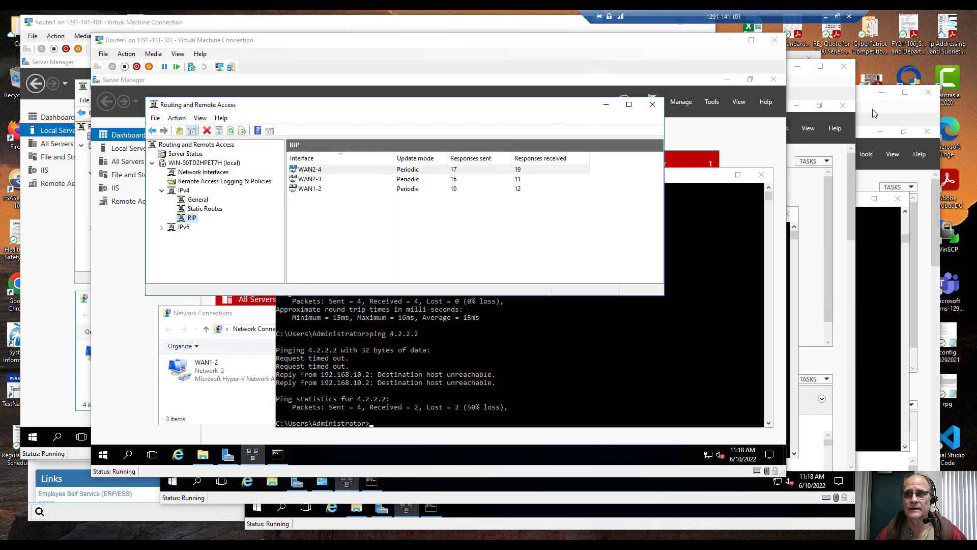
click(640, 394)
key(Up)
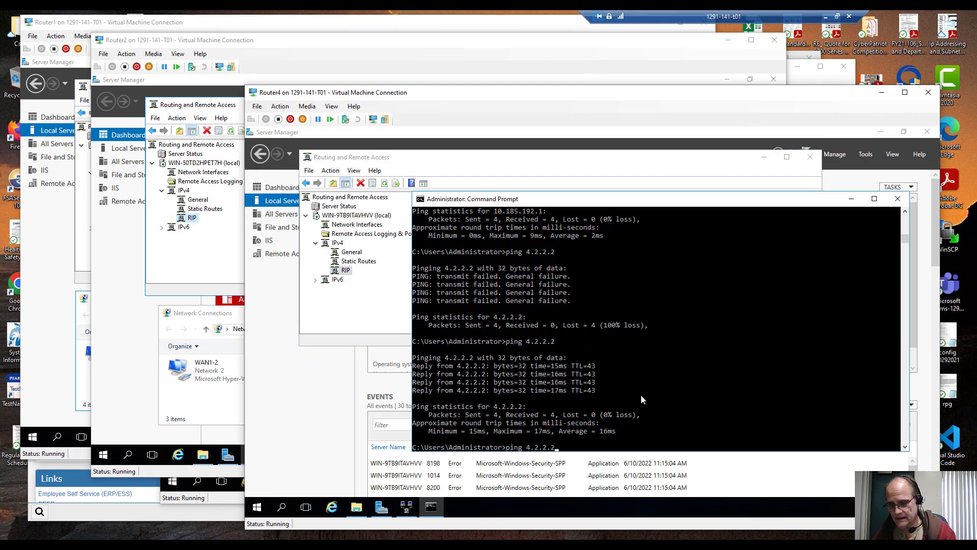
key(Return)
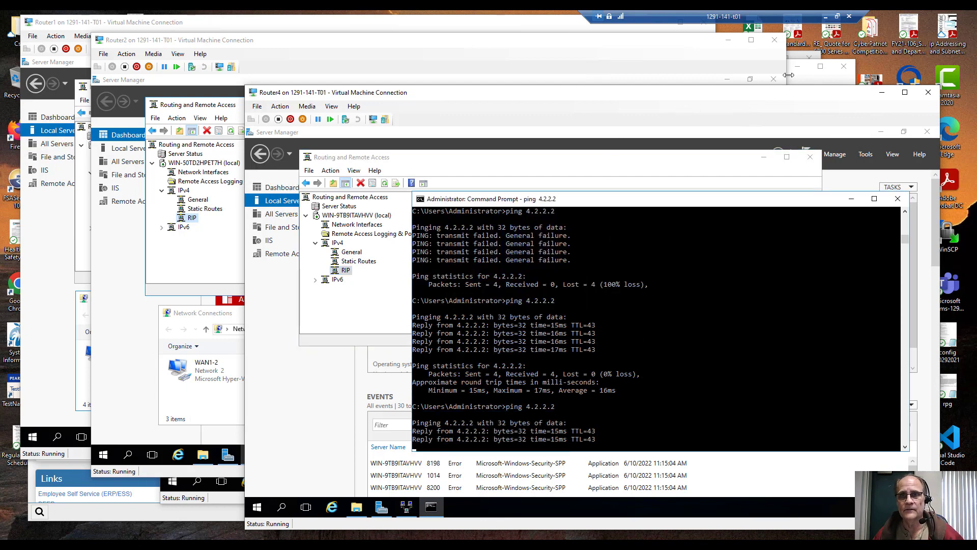
- Check Router3's IP routing table, then rerun ping 4.2.2.2 from its command prompt
click(799, 84)
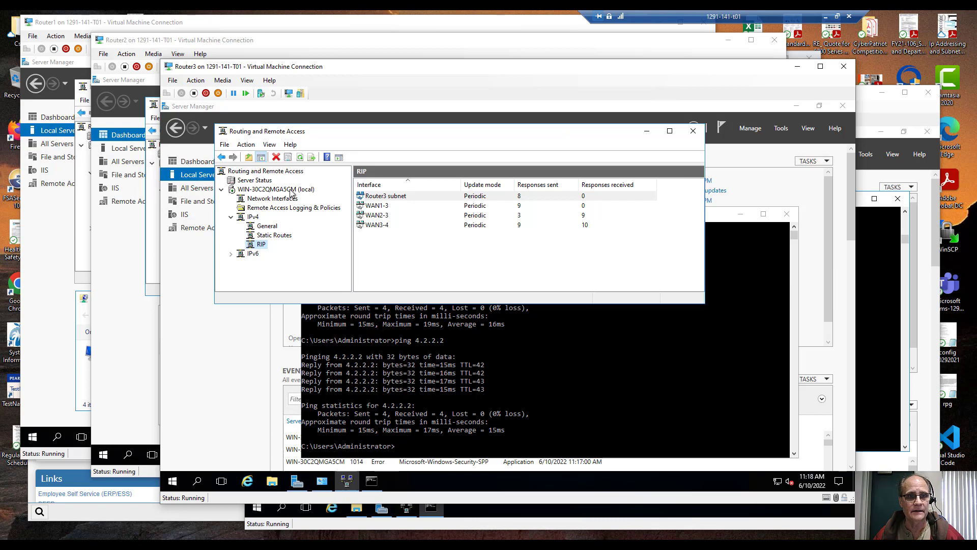
right_click(280, 235)
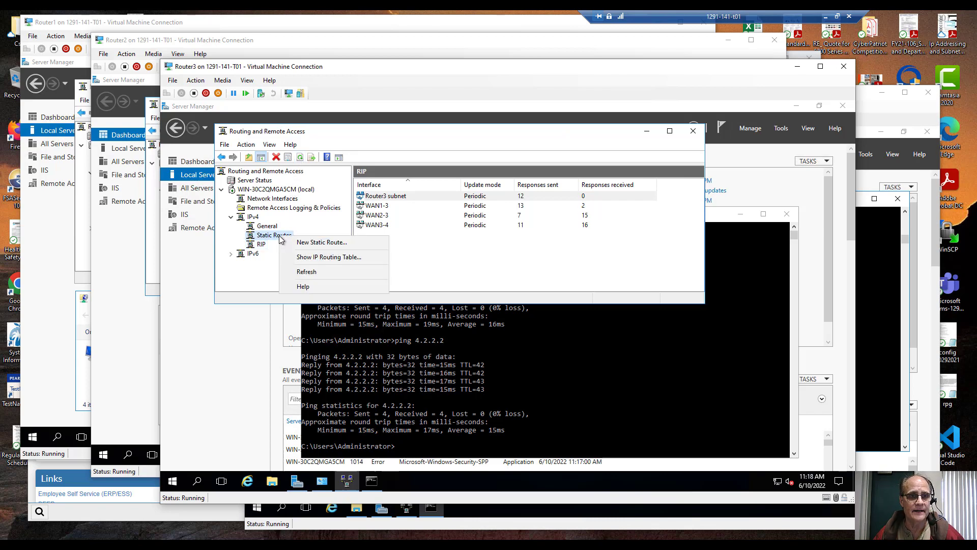
click(289, 256)
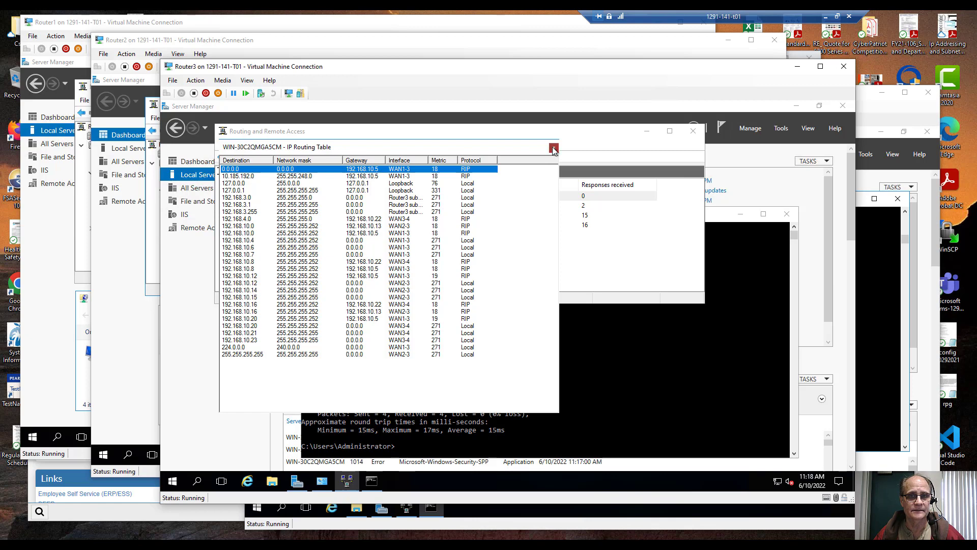
click(553, 151)
click(582, 331)
key(Up)
key(Return)
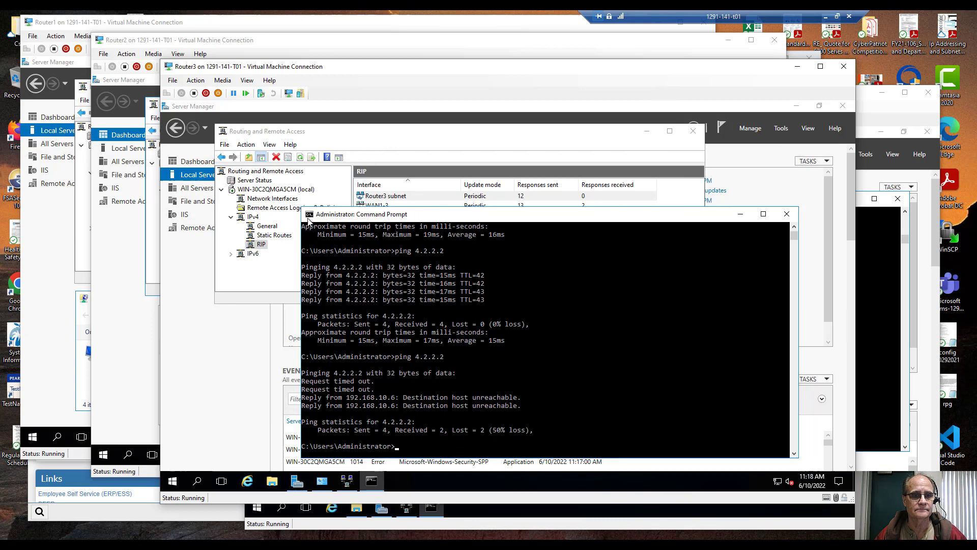
- Reopen Router3's routing table and find the 0.0.0.0 route via 192.168.10.22 on WAN3-4, metric 19
right_click(280, 240)
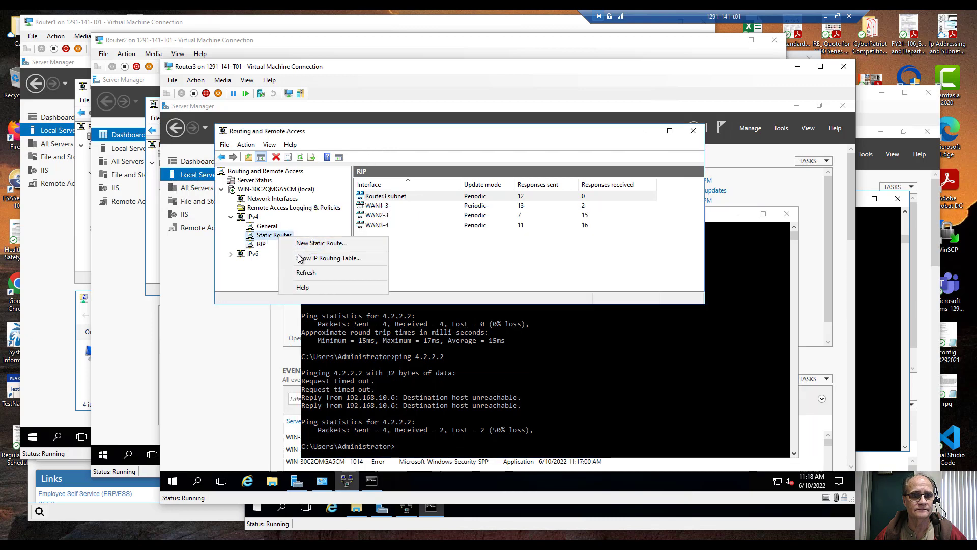
click(298, 259)
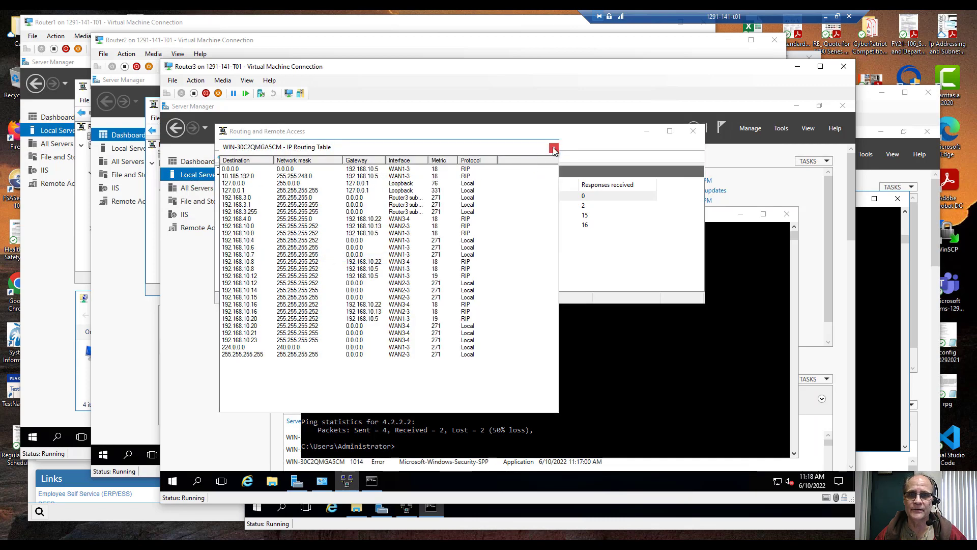
click(553, 148)
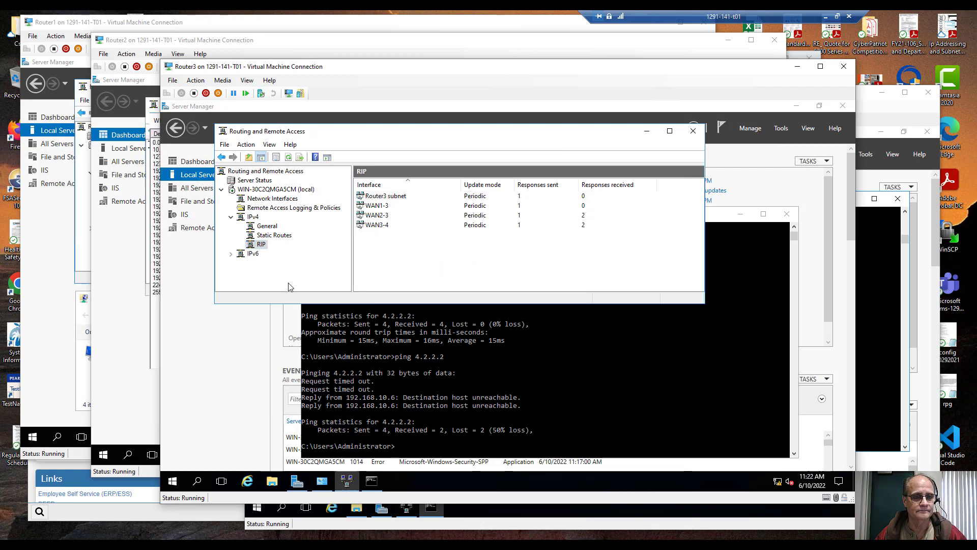
click(278, 236)
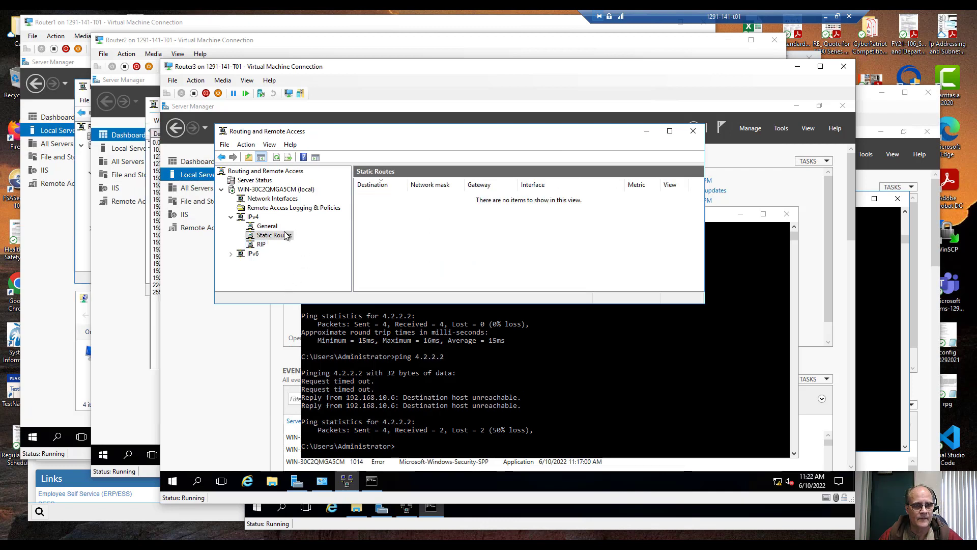
right_click(284, 235)
click(328, 253)
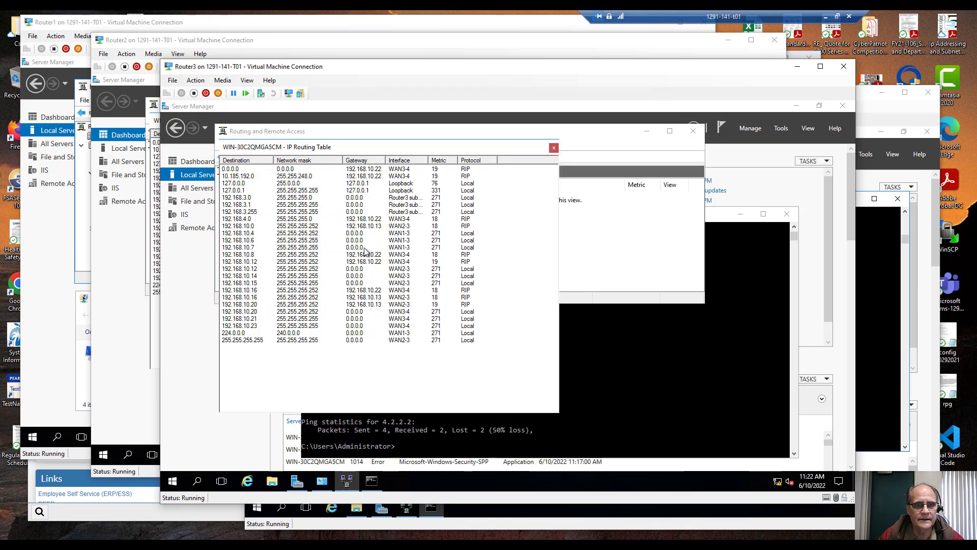
click(412, 170)
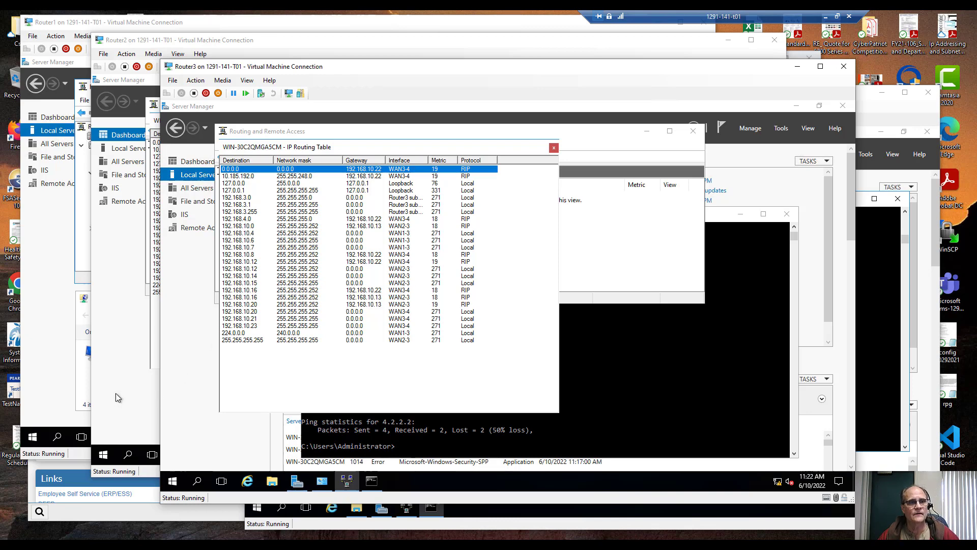
- Rerun ping 4.2.2.2 on Router3 to confirm it reaches the address again
click(79, 393)
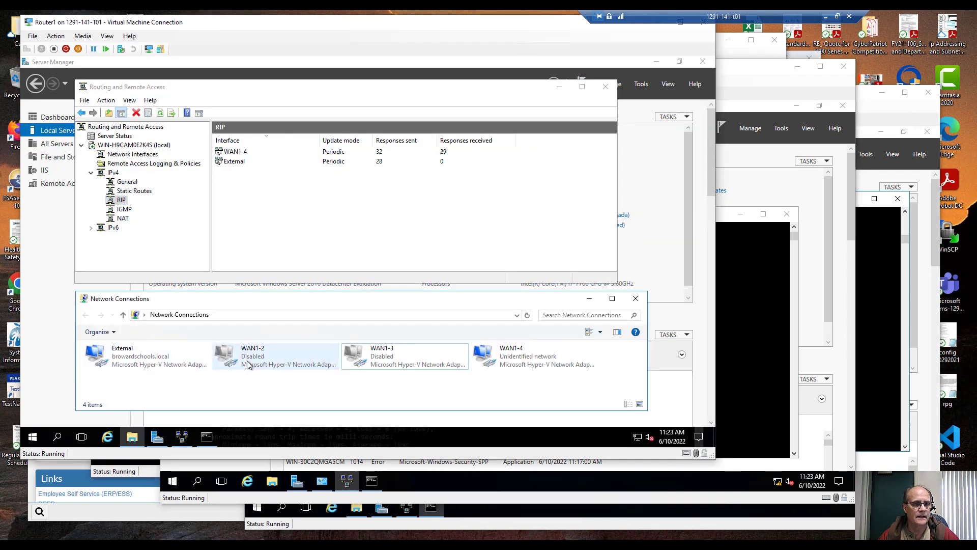
click(759, 273)
key(Up)
key(Return)
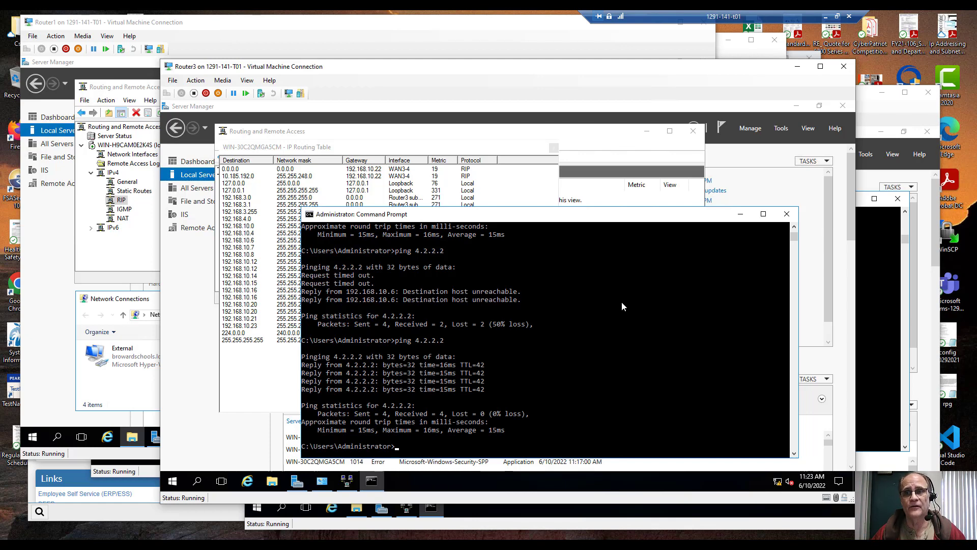
- On Router2, confirm the 0.0.0.0 default route now uses WAN2-4 via 192.168.10.18
click(742, 58)
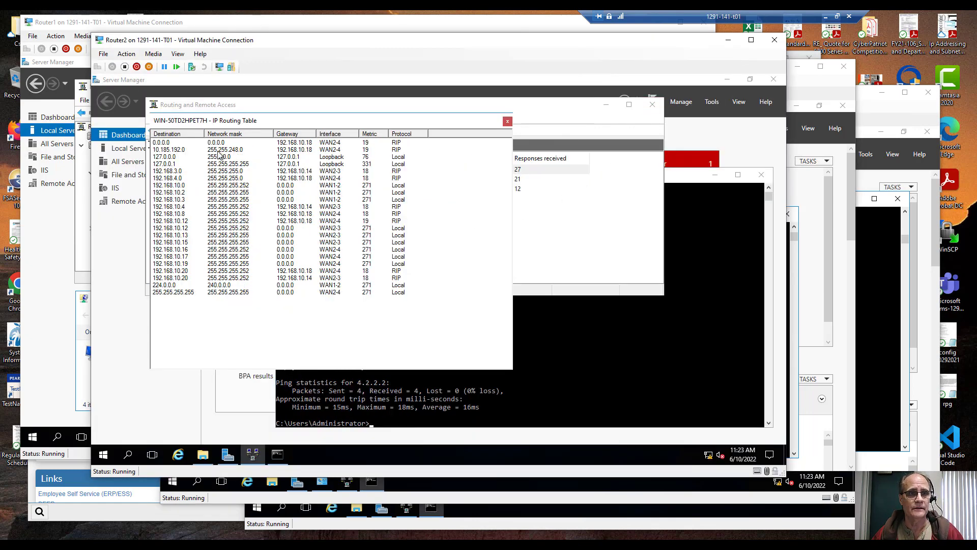
click(305, 144)
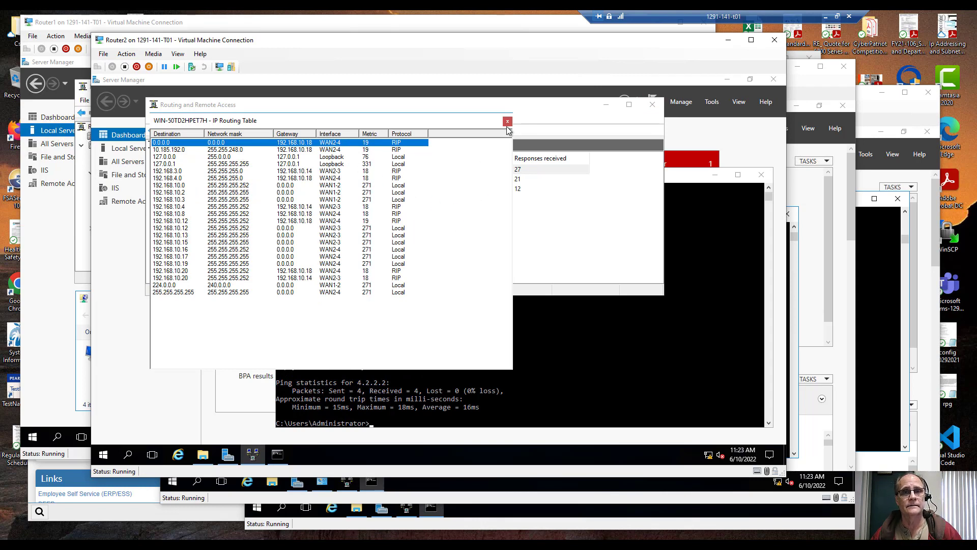
click(508, 122)
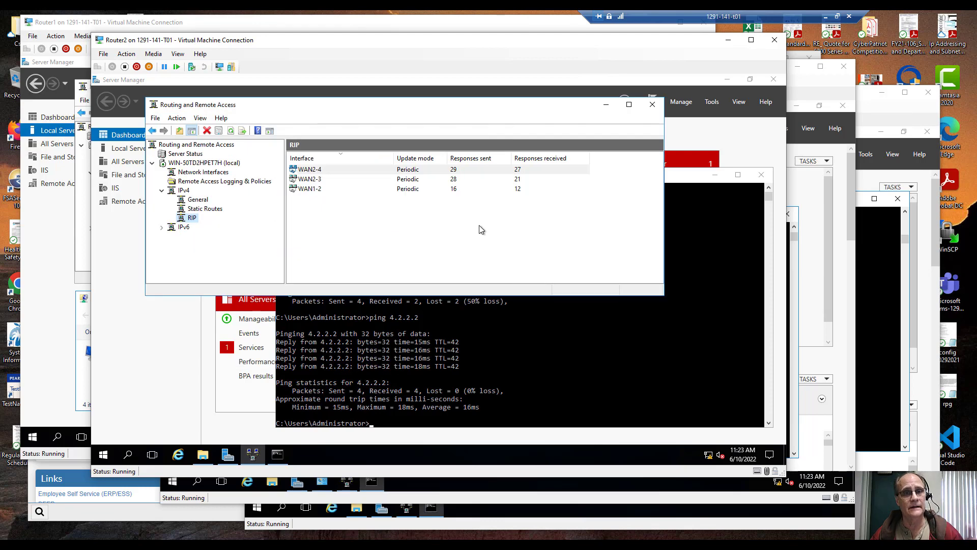